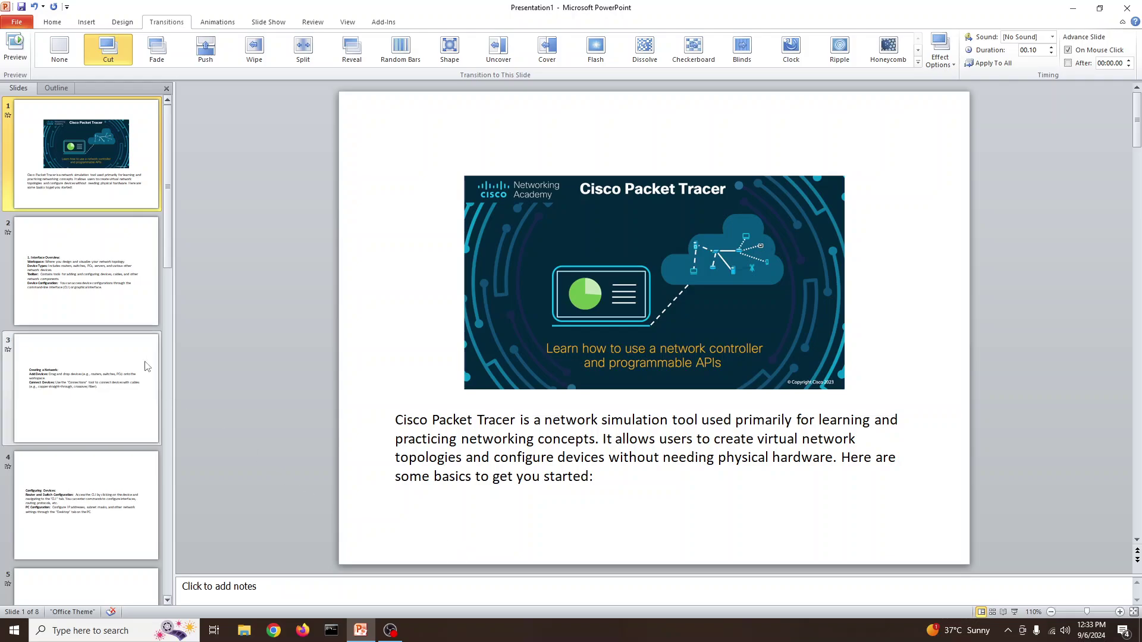
- Show slide 2 on the interface overview, then switch to the desktop and launch Cisco Packet Tracer
{"action": "left_click", "coordinate": [90, 287]}
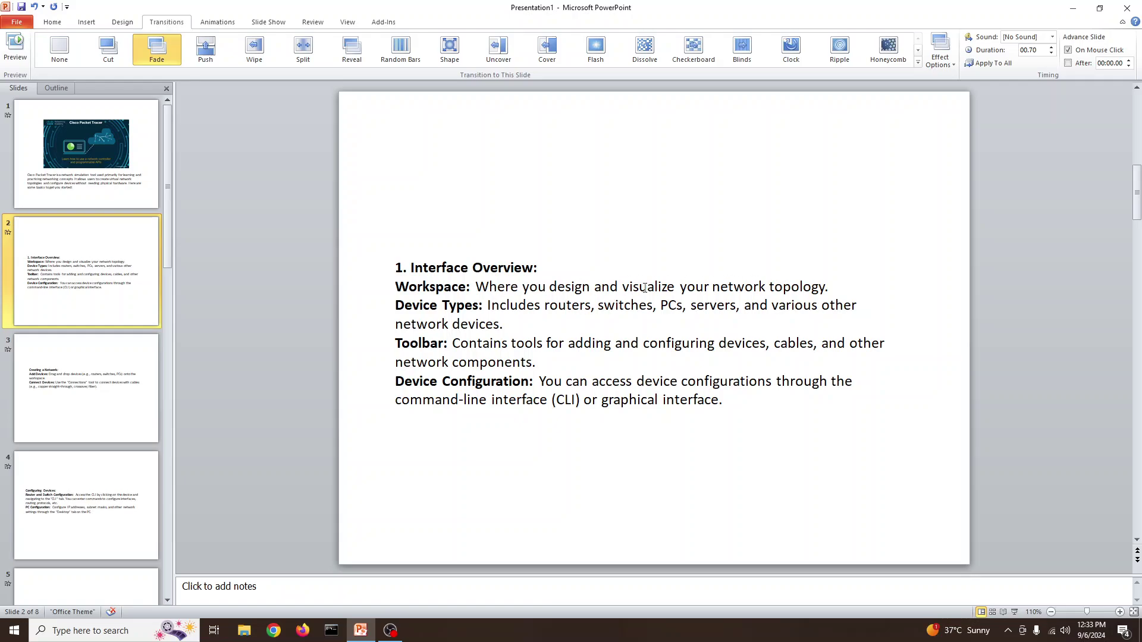
{"action": "left_click", "coordinate": [1072, 8]}
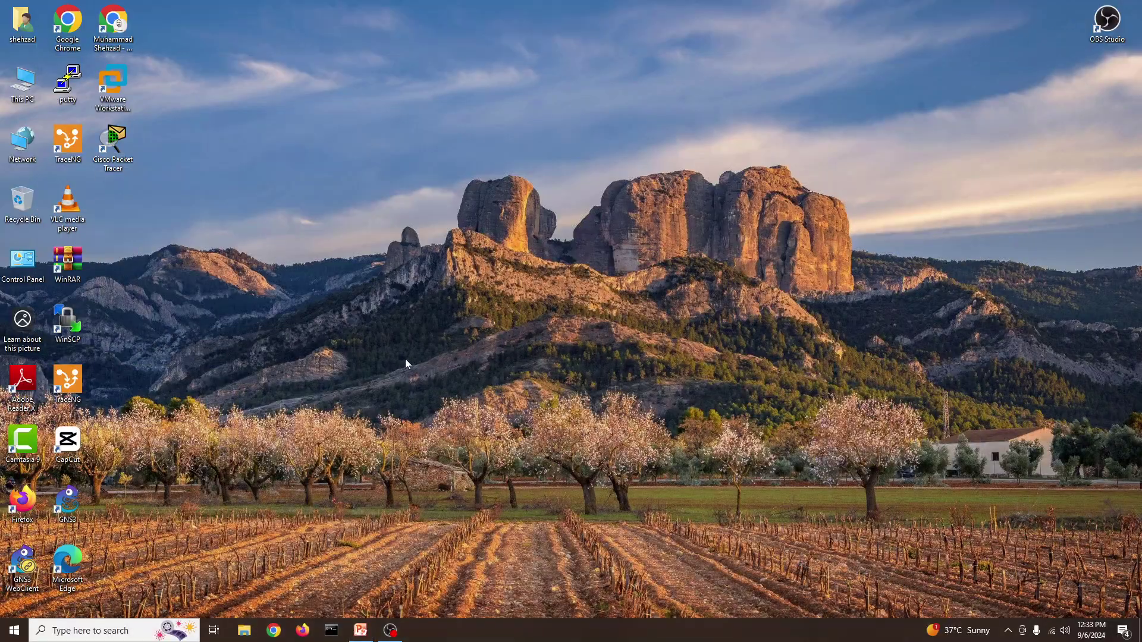
{"action": "left_click", "coordinate": [117, 146]}
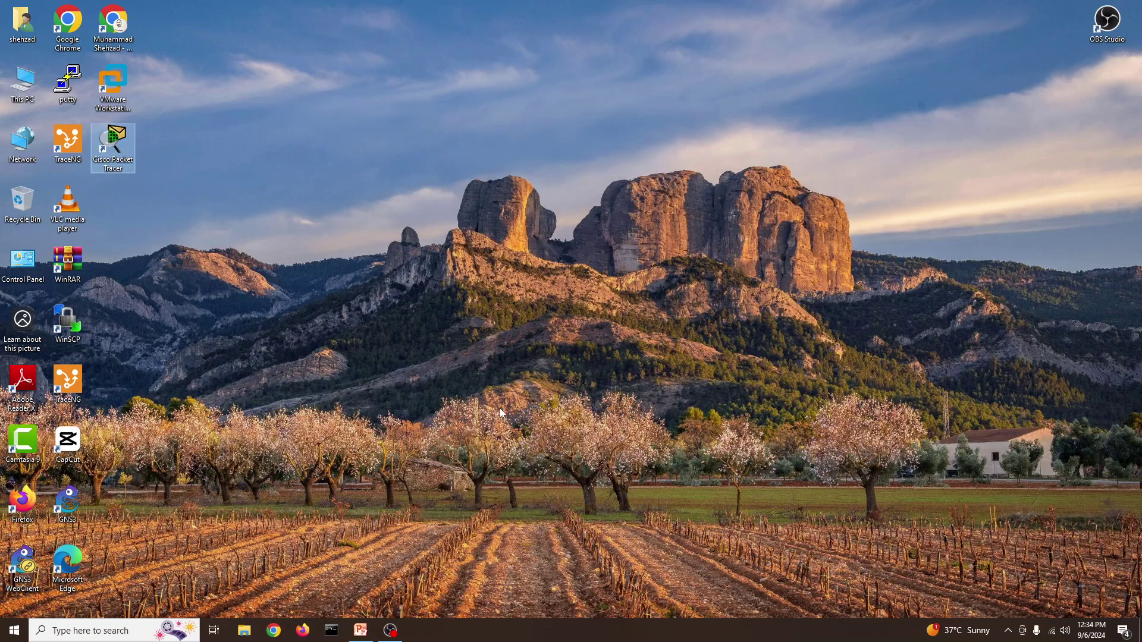
{"action": "key", "text": "Return"}
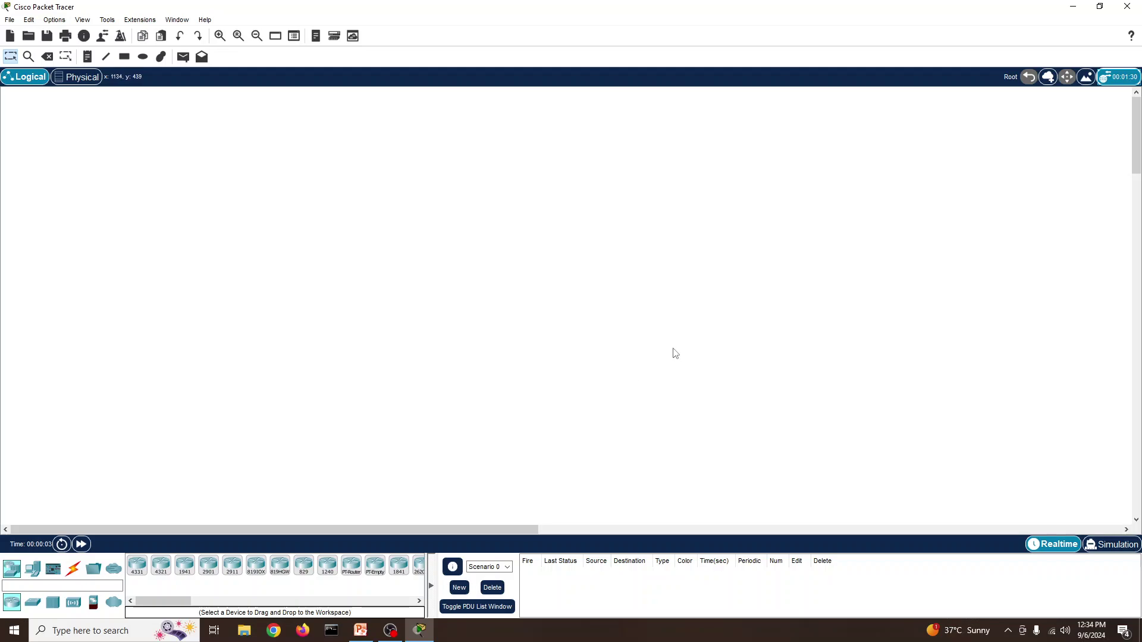
- Browse the End Devices category and its subcategories, including Industrial, in Packet Tracer alongside the interface overview slide in PowerPoint
{"action": "left_click", "coordinate": [360, 630]}
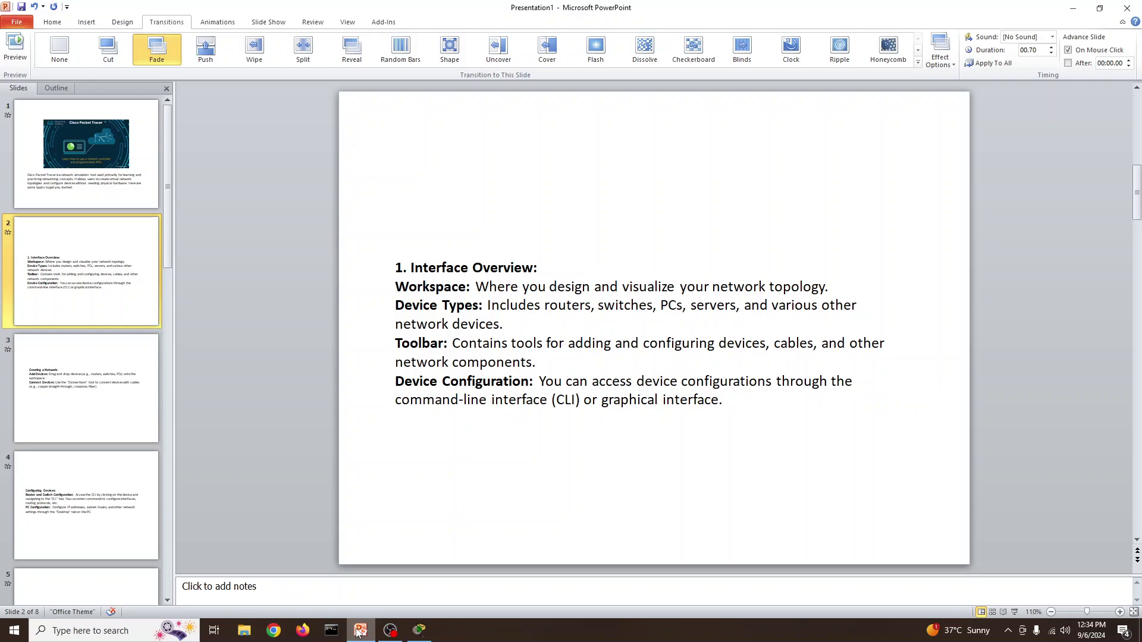
{"action": "left_click", "coordinate": [360, 630]}
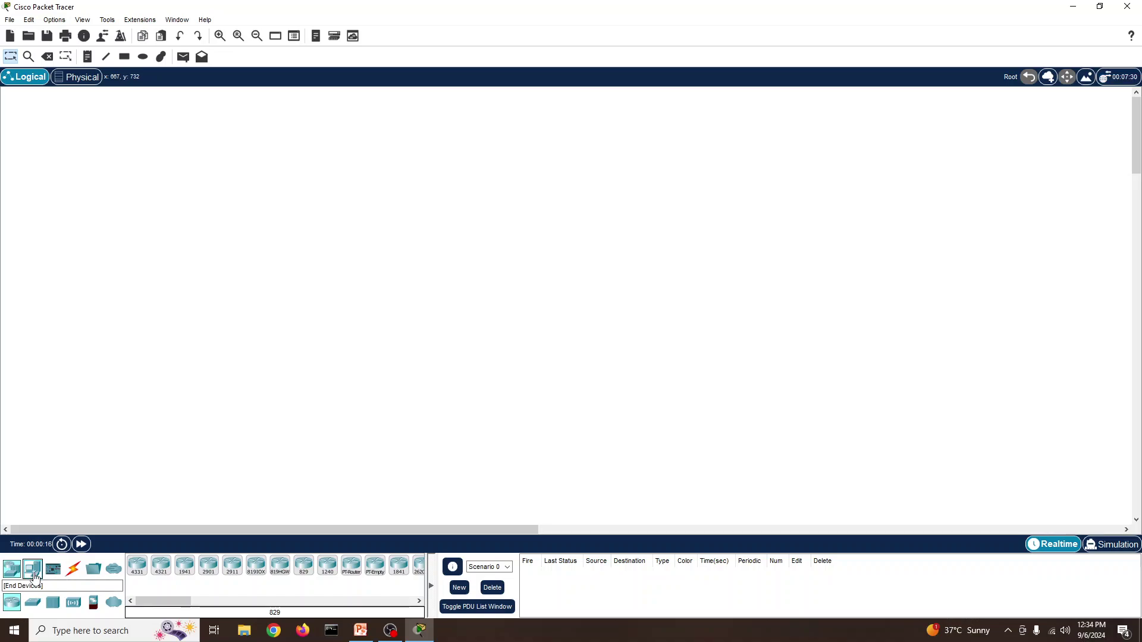
{"action": "left_click", "coordinate": [34, 576]}
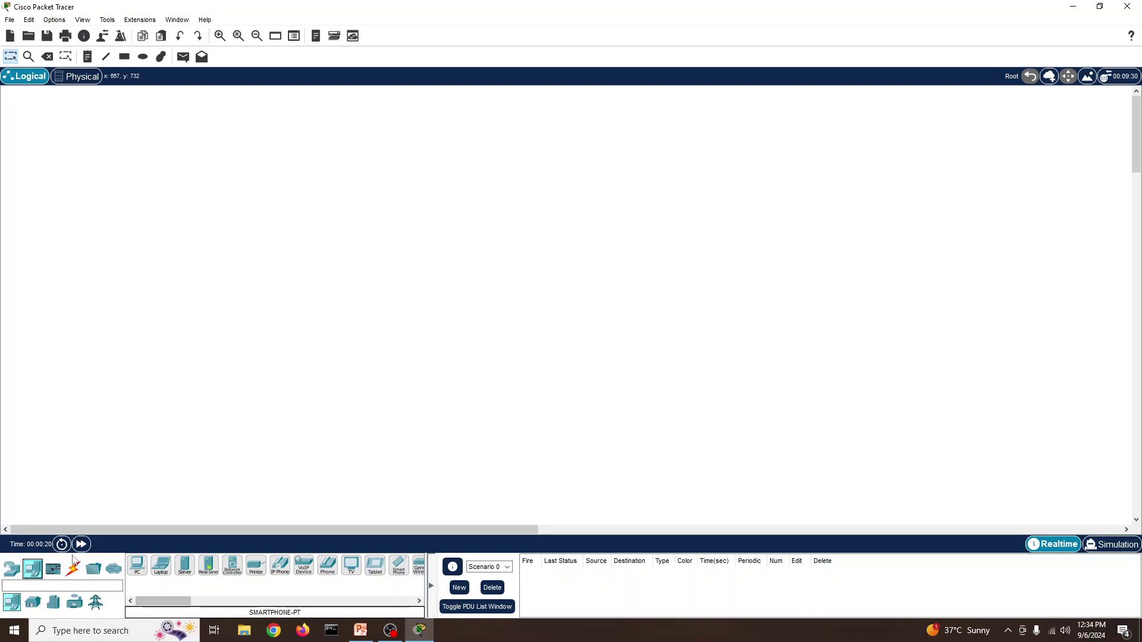
{"action": "left_click", "coordinate": [95, 603]}
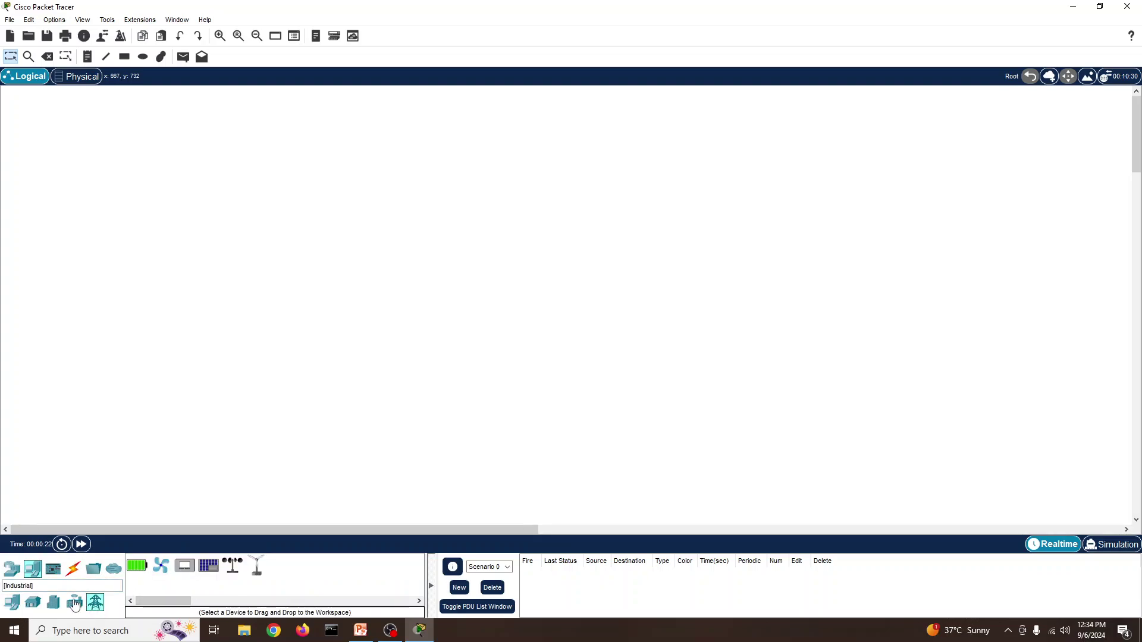
{"action": "left_click", "coordinate": [74, 603]}
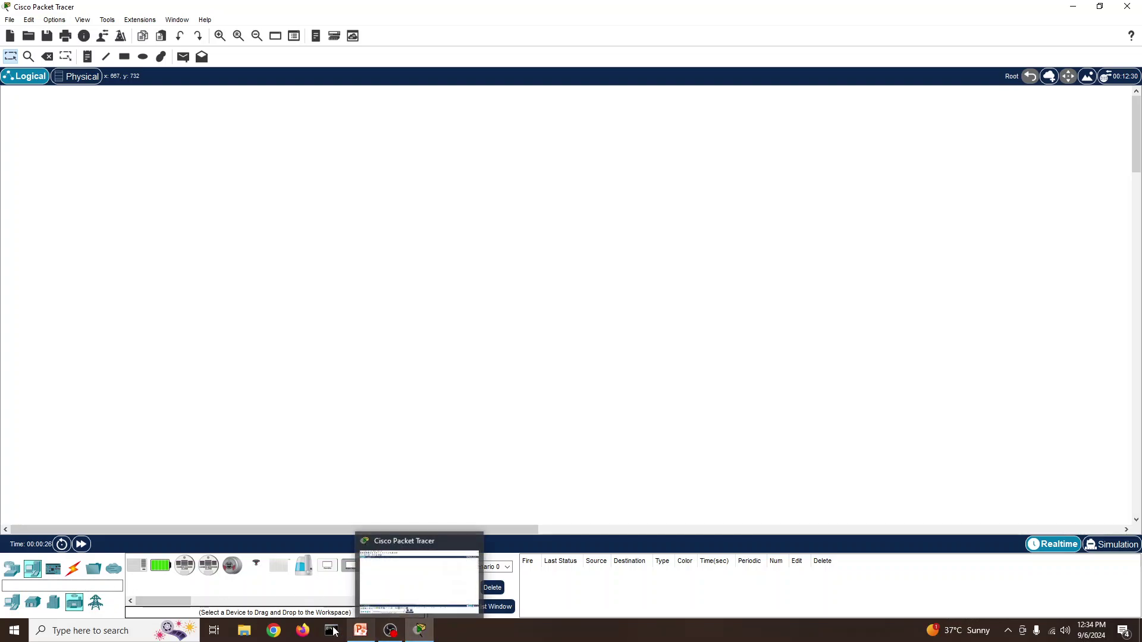
{"action": "left_click", "coordinate": [413, 574]}
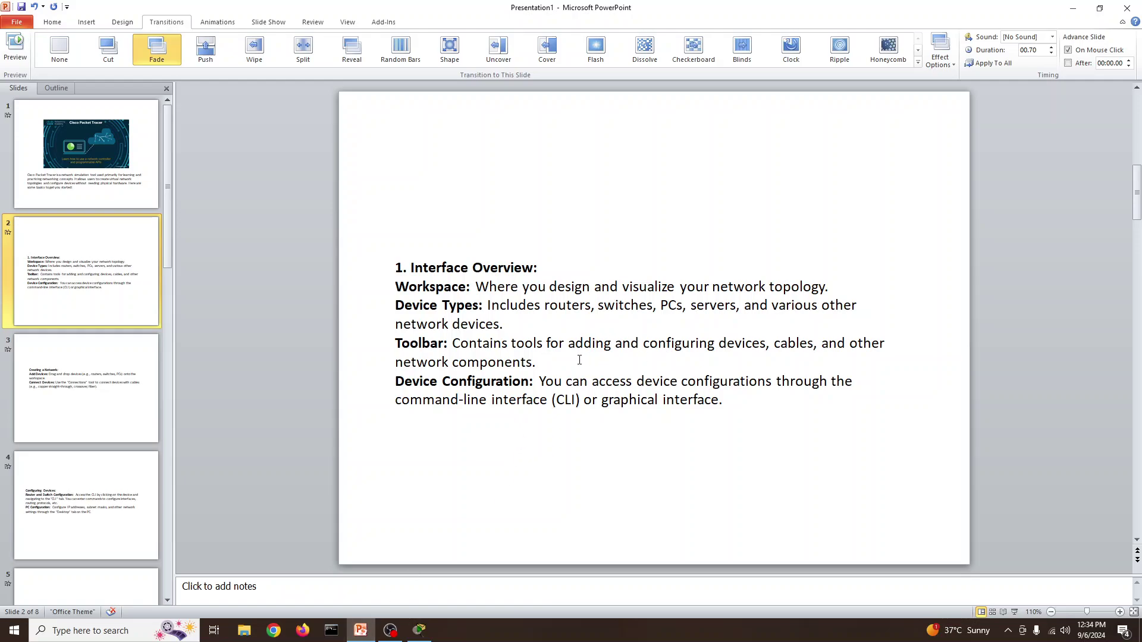
{"action": "left_click", "coordinate": [1073, 7]}
- Look through the available connection cable types in Packet Tracer and recheck the interface overview slide in PowerPoint
{"action": "left_click", "coordinate": [73, 569]}
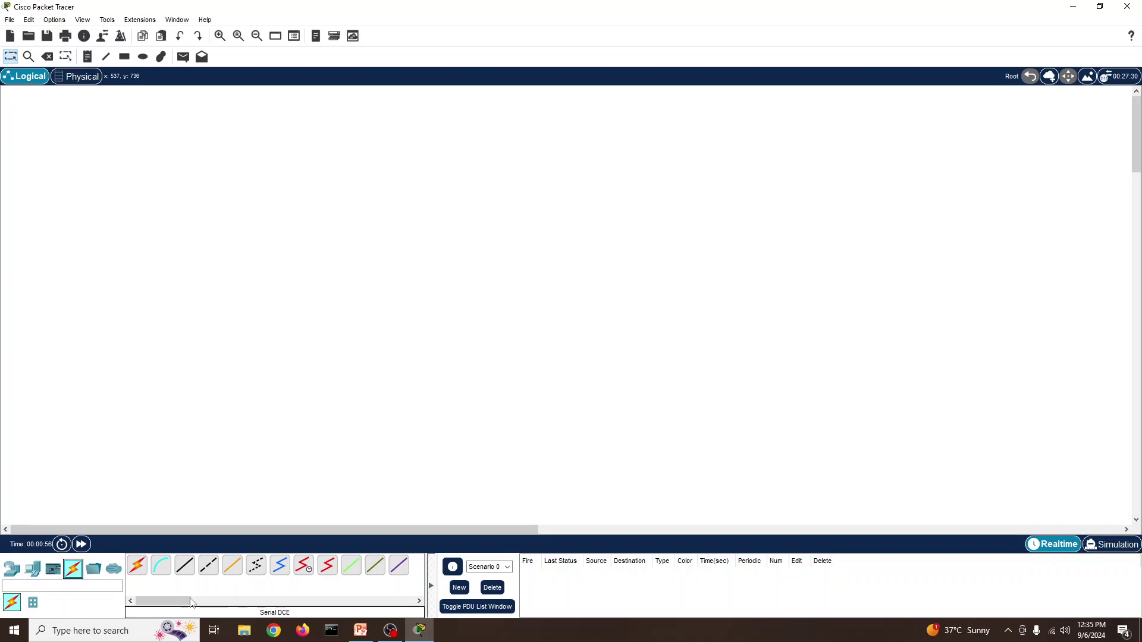
{"action": "mouse_move", "coordinate": [190, 602]}
{"action": "left_mouse_down"}
{"action": "mouse_move", "coordinate": [283, 602]}
{"action": "mouse_move", "coordinate": [191, 602]}
{"action": "left_mouse_up"}
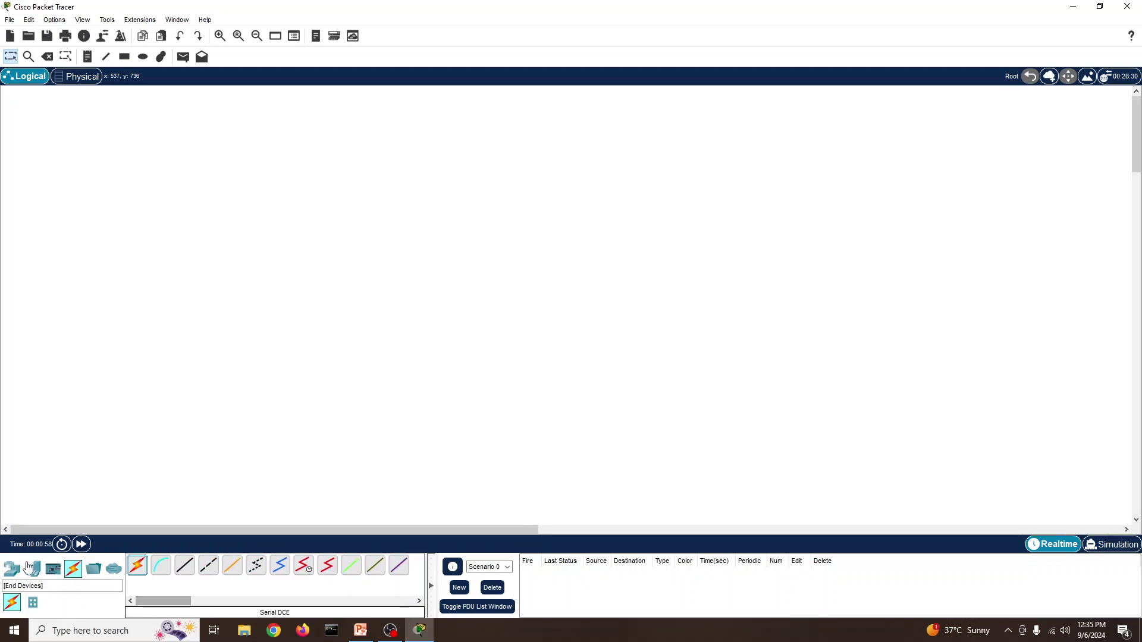
{"action": "left_click", "coordinate": [363, 634]}
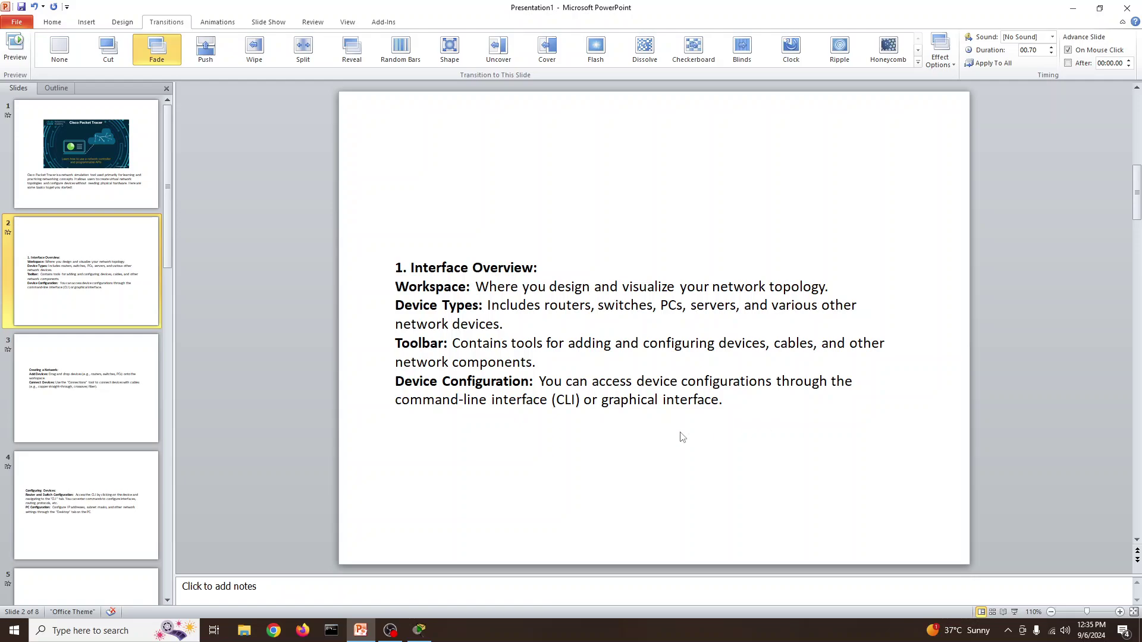
{"action": "left_click", "coordinate": [1073, 8]}
- Add a 4331 router, a 1941 router, a 2960 switch and a PC to the logical workspace
{"action": "left_click", "coordinate": [11, 569]}
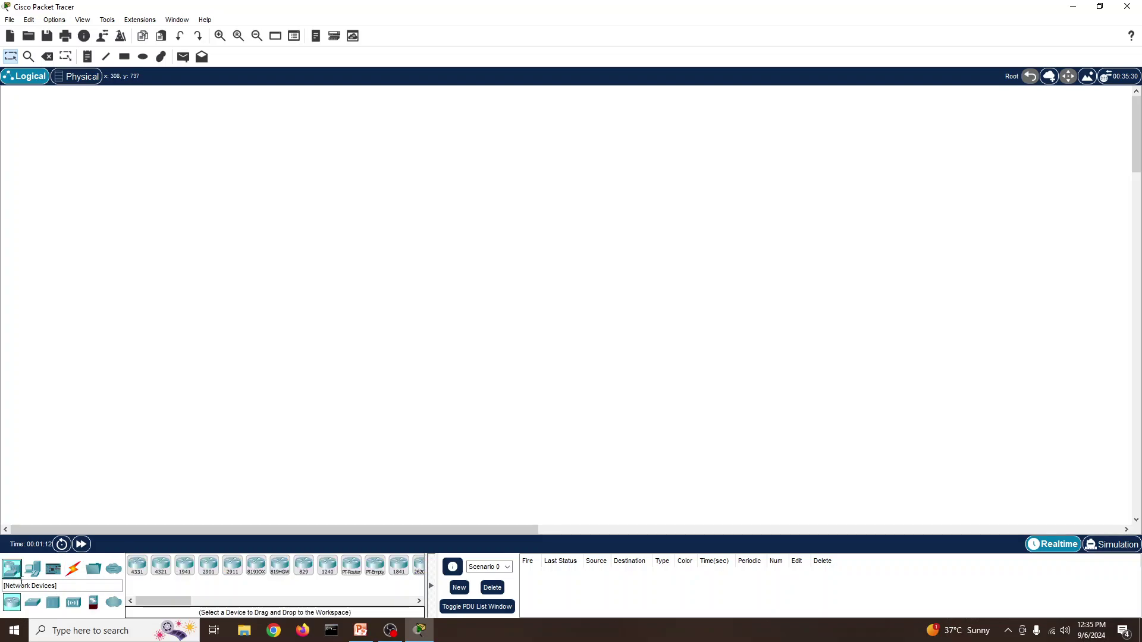
{"action": "left_click_drag", "start_coordinate": [136, 565], "coordinate": [386, 246]}
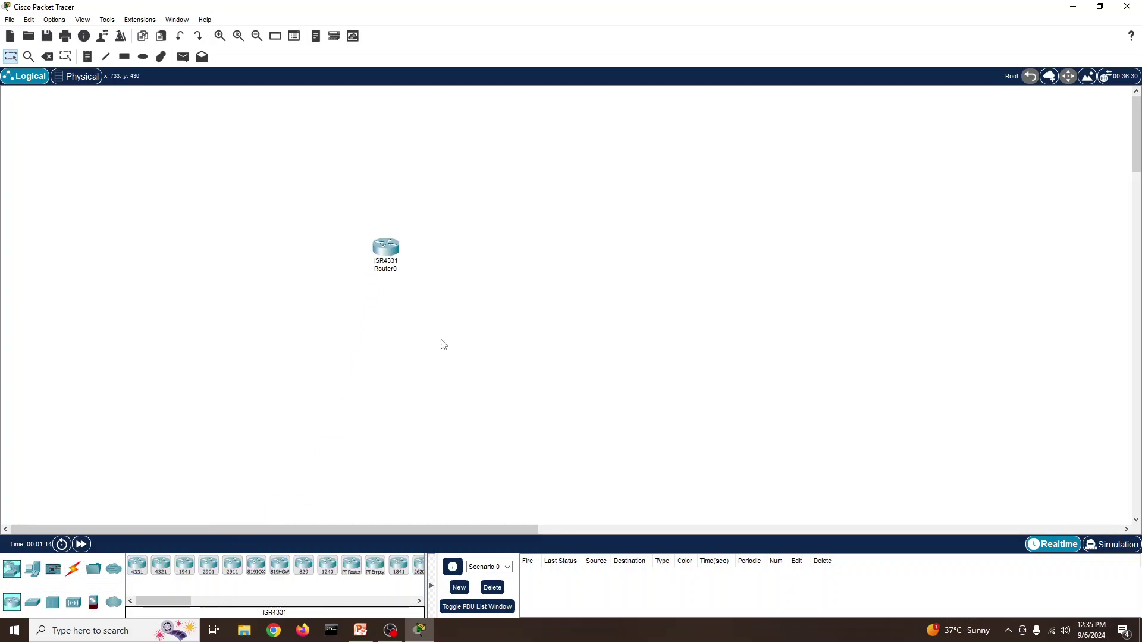
{"action": "left_click_drag", "start_coordinate": [184, 566], "coordinate": [516, 263]}
{"action": "left_click", "coordinate": [33, 602]}
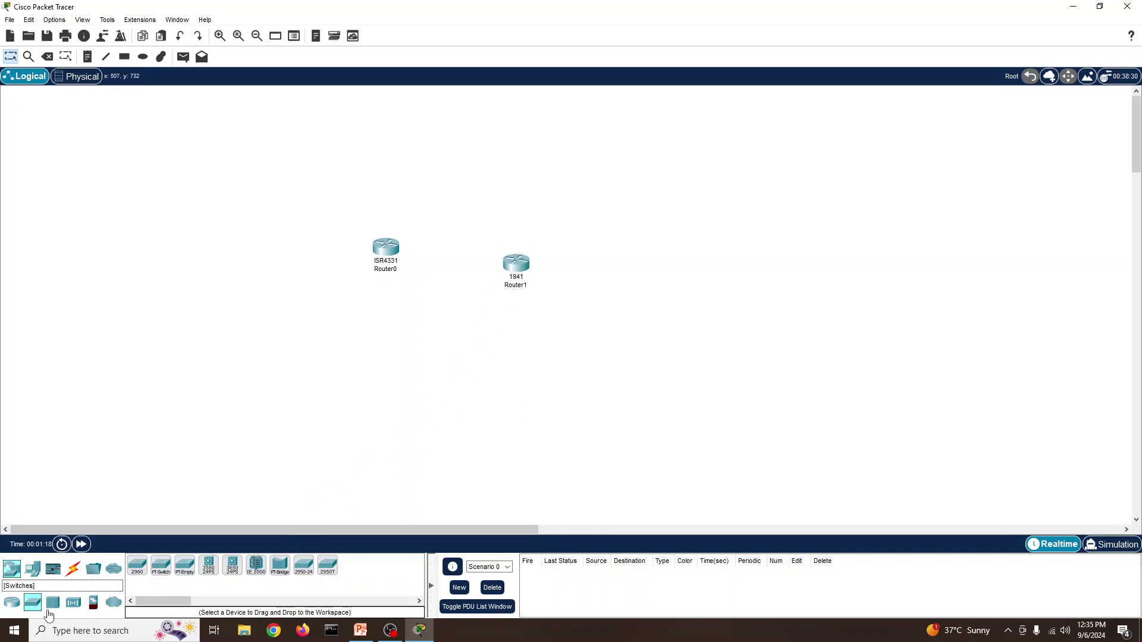
{"action": "left_click_drag", "start_coordinate": [142, 572], "coordinate": [674, 197]}
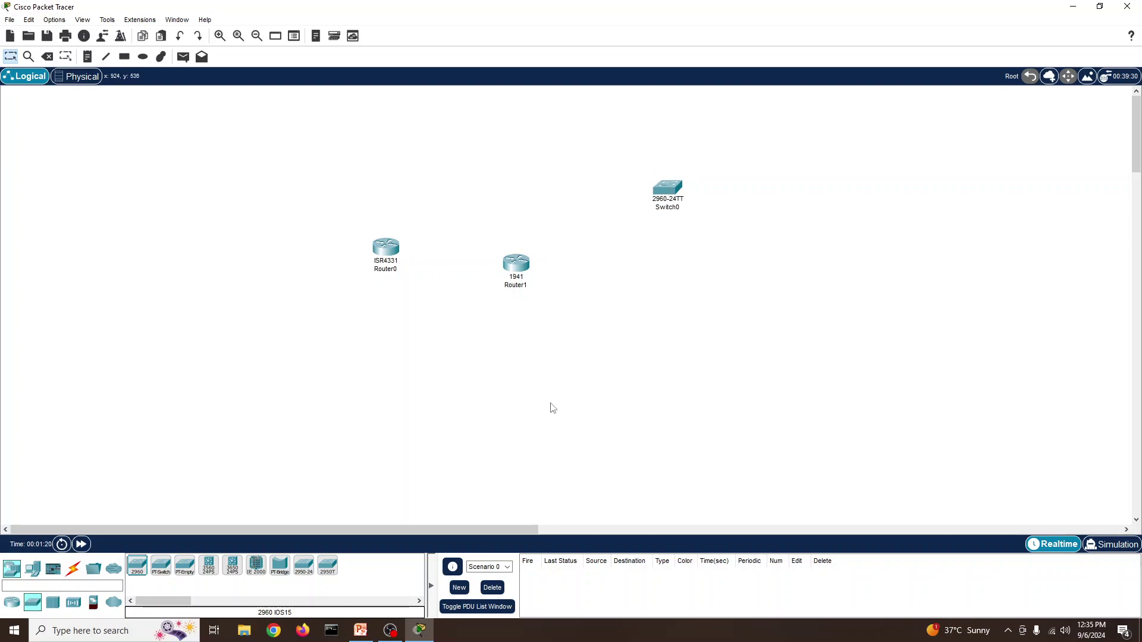
{"action": "left_click", "coordinate": [32, 569]}
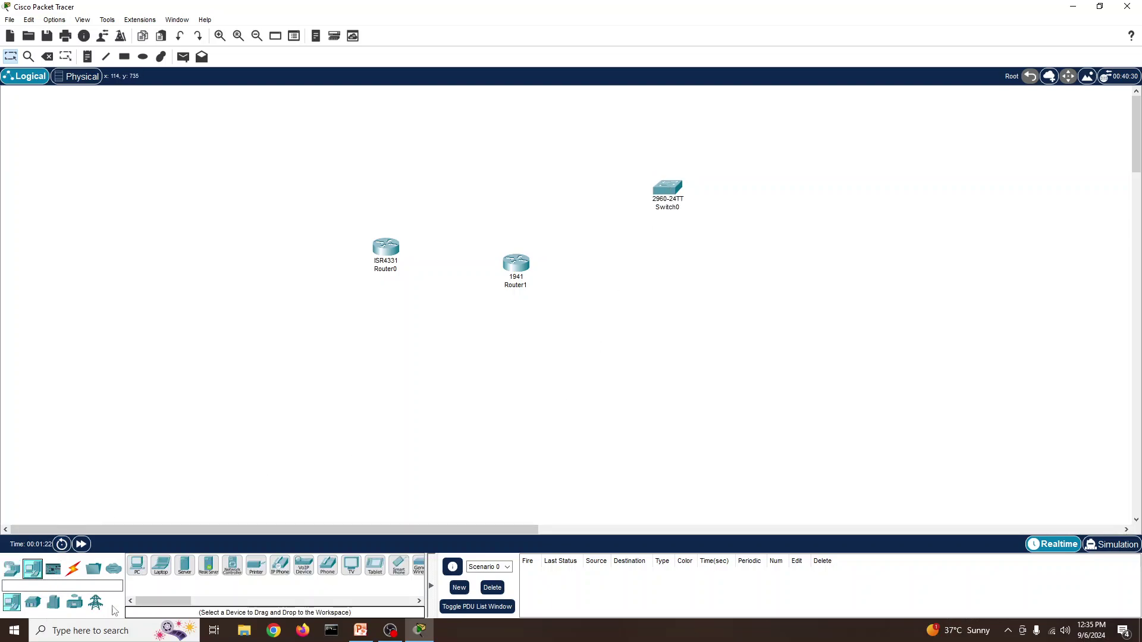
{"action": "left_click_drag", "start_coordinate": [137, 566], "coordinate": [284, 344]}
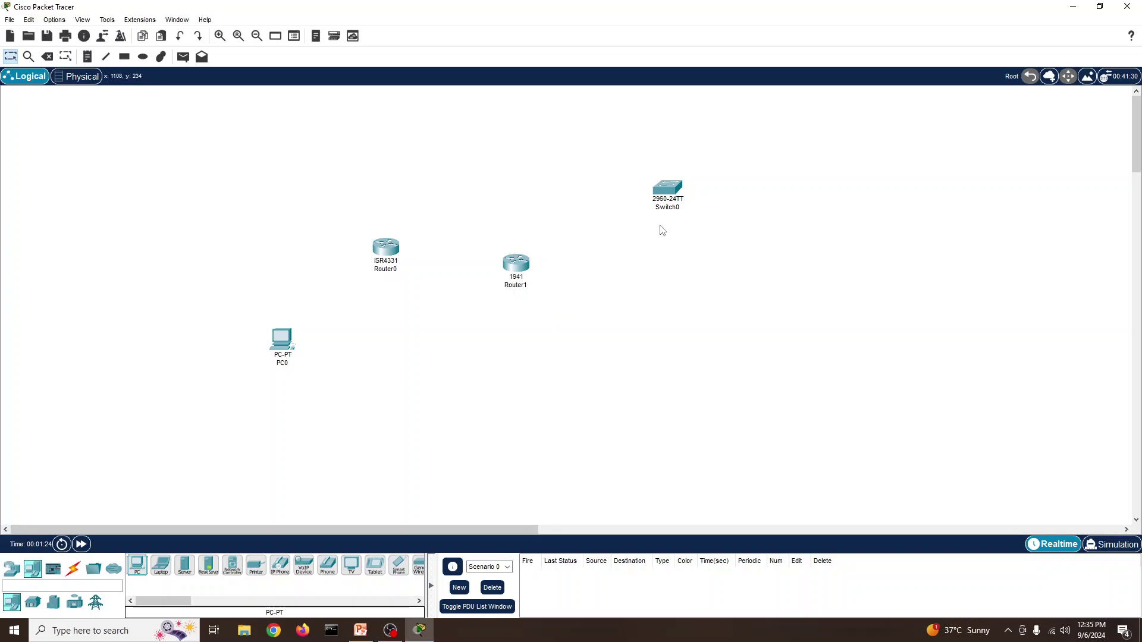
- Open the 2960 switch's configuration settings and start a session in its command line interface
{"action": "left_click", "coordinate": [668, 190]}
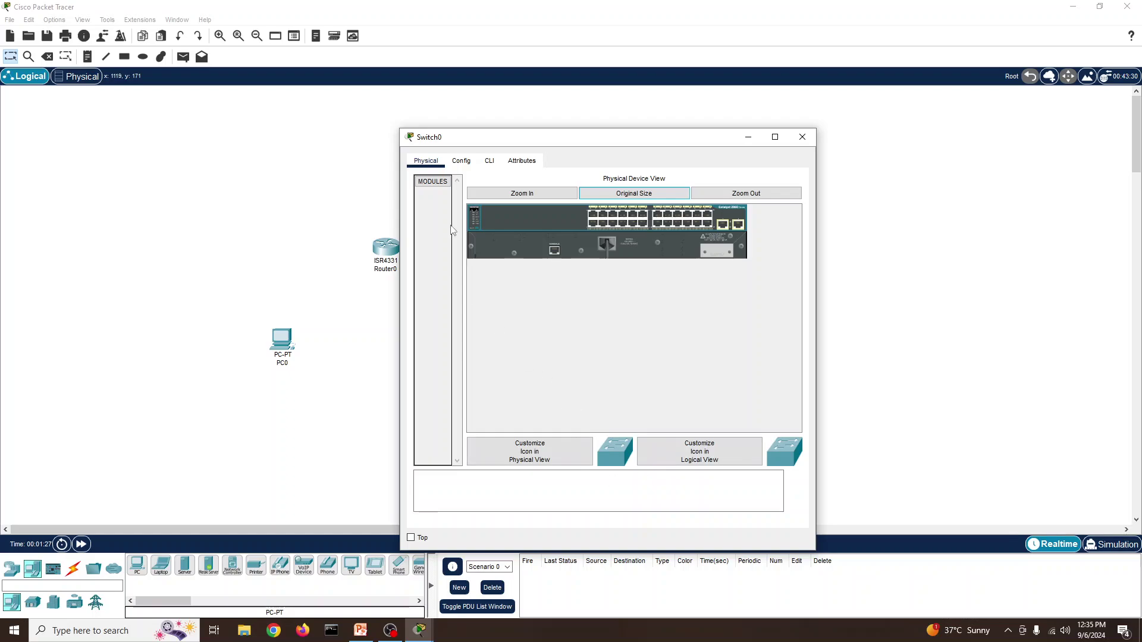
{"action": "left_click", "coordinate": [462, 162]}
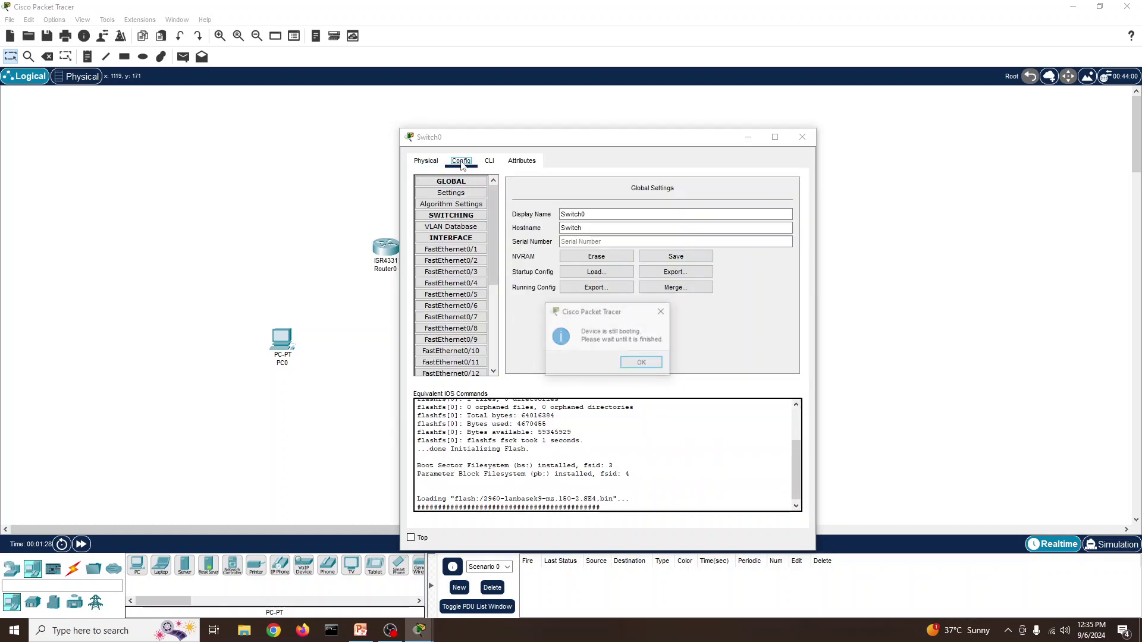
{"action": "left_click", "coordinate": [642, 363]}
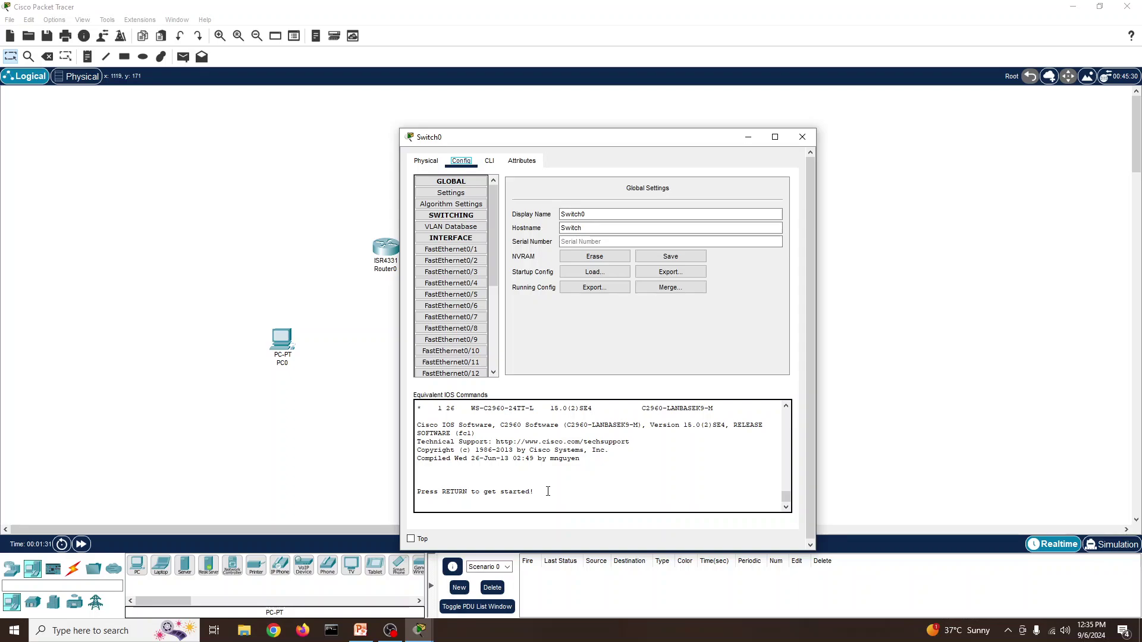
{"action": "left_click", "coordinate": [490, 161]}
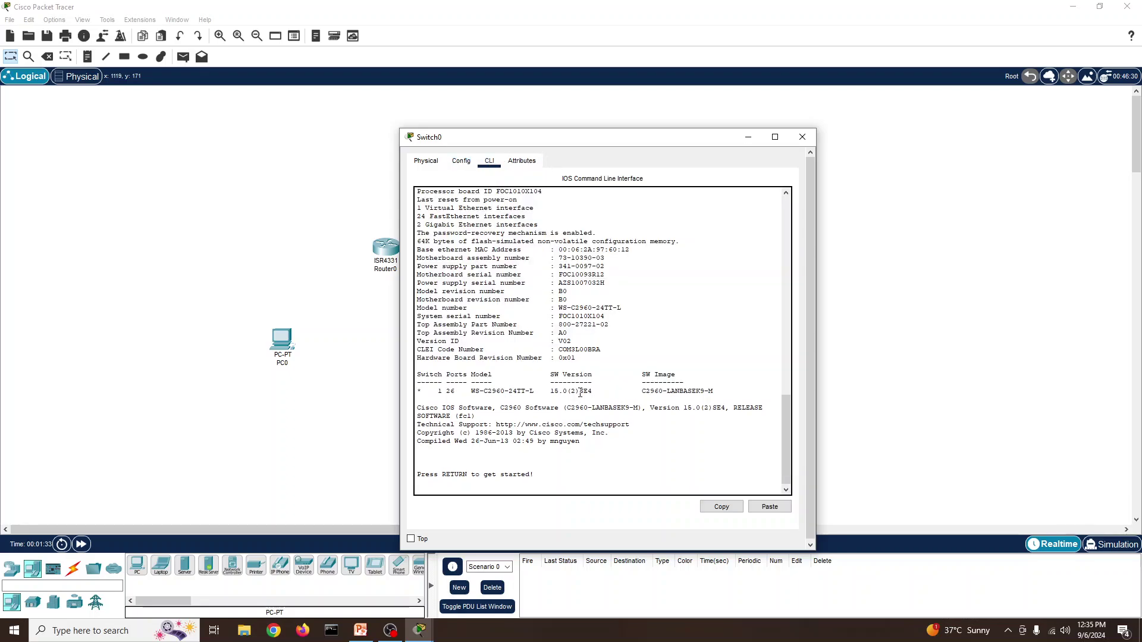
{"action": "key", "text": "Return"}
{"action": "key", "text": "Return"}
{"action": "key", "text": "Return"}
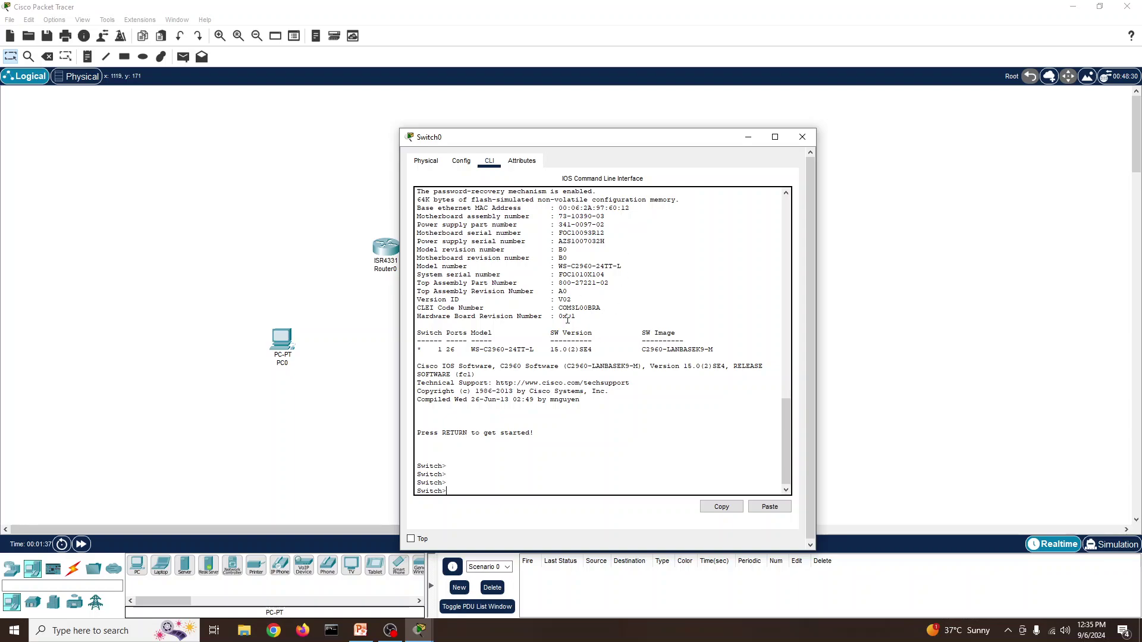
- Review the model entry and hardware details in the switch's boot output, and close the switch window
{"action": "left_click_drag", "start_coordinate": [594, 349], "coordinate": [533, 351]}
{"action": "scroll", "coordinate": [569, 271], "scroll_direction": "up", "scroll_amount": 5}
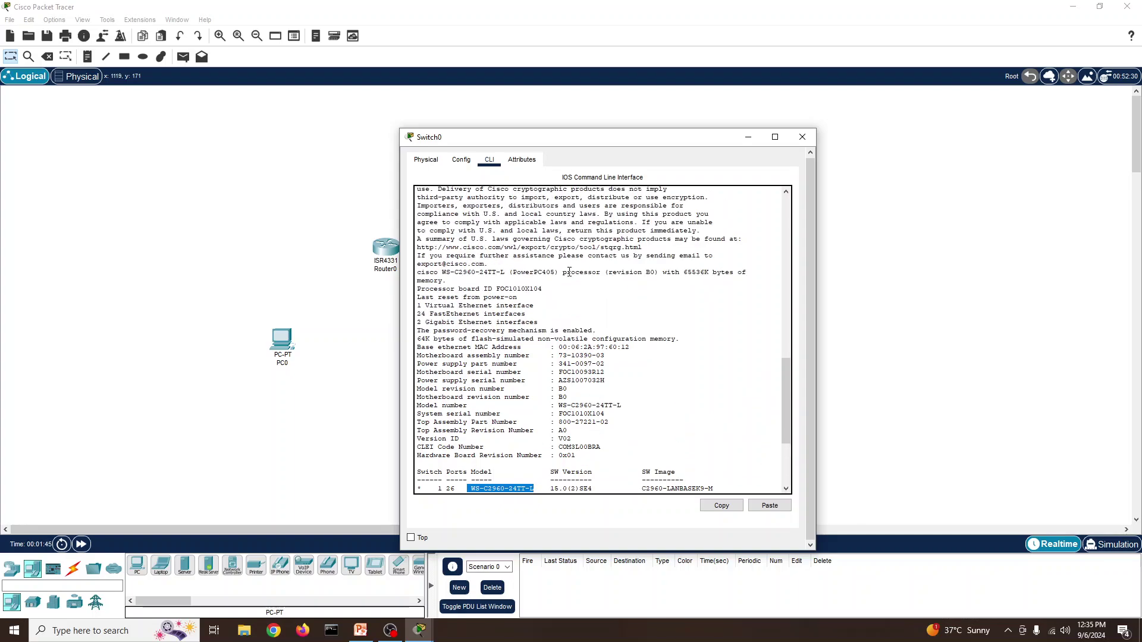
{"action": "scroll", "coordinate": [569, 271], "scroll_direction": "down", "scroll_amount": 5}
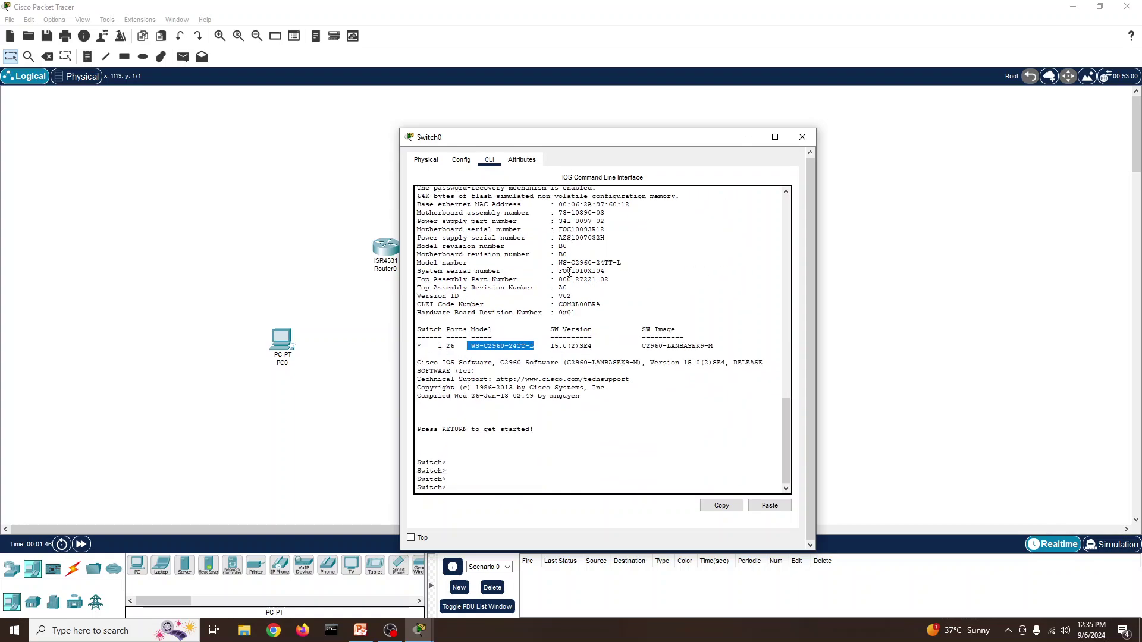
{"action": "left_click", "coordinate": [802, 136]}
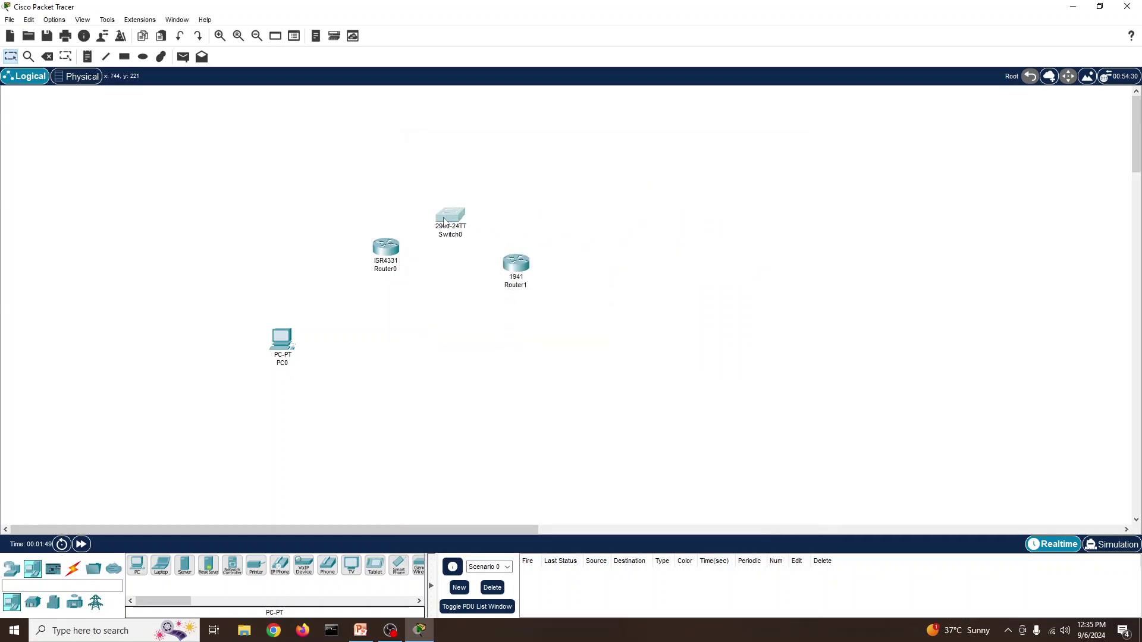
- Show slide 3 on creating a network in PowerPoint, then return to Packet Tracer and preview the topology in the viewport
{"action": "left_click", "coordinate": [361, 632]}
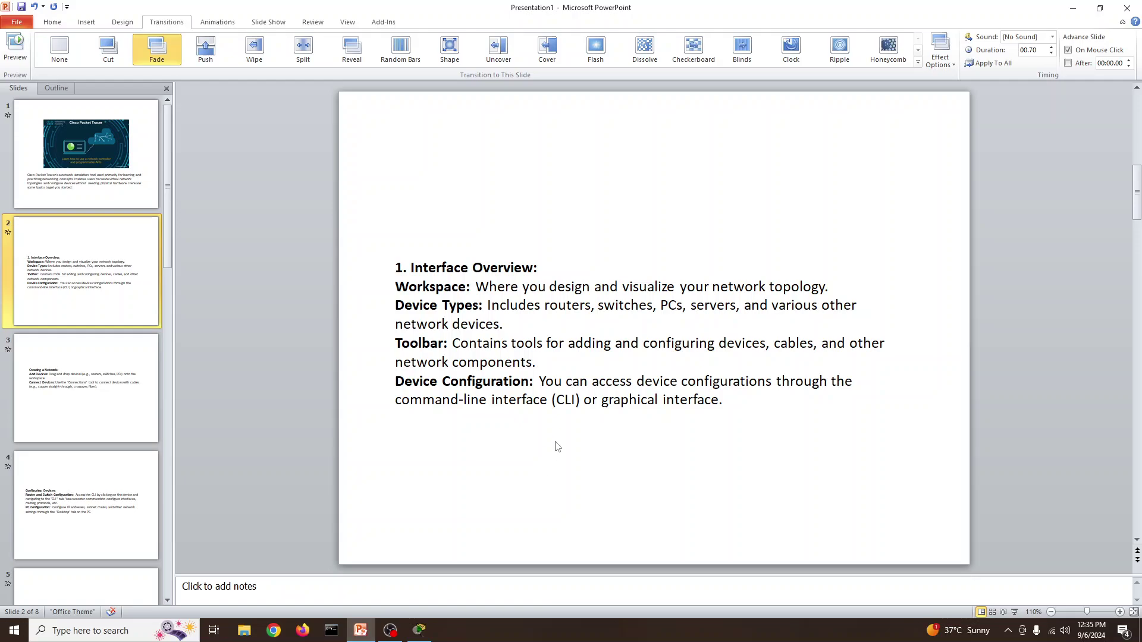
{"action": "left_click", "coordinate": [108, 378]}
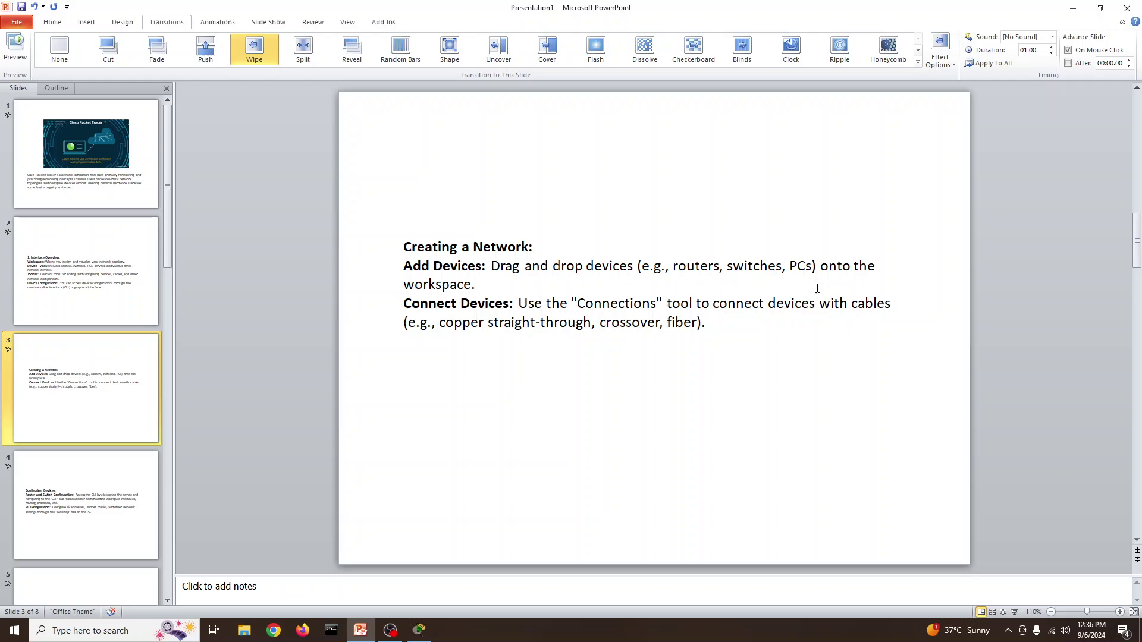
{"action": "left_click", "coordinate": [1073, 8]}
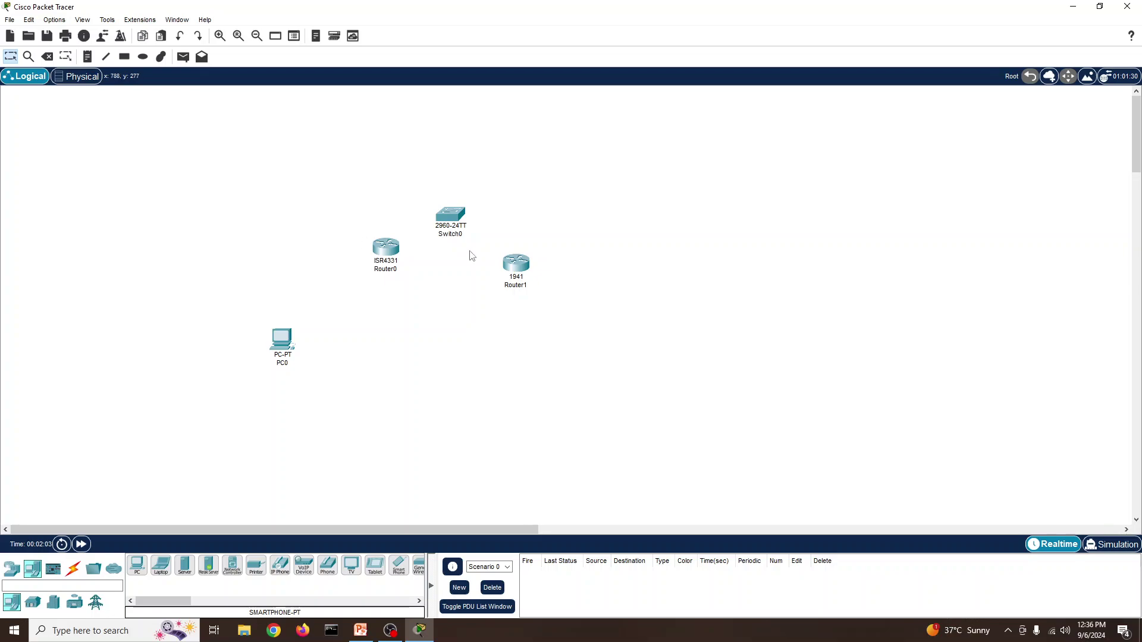
{"action": "left_click", "coordinate": [275, 36]}
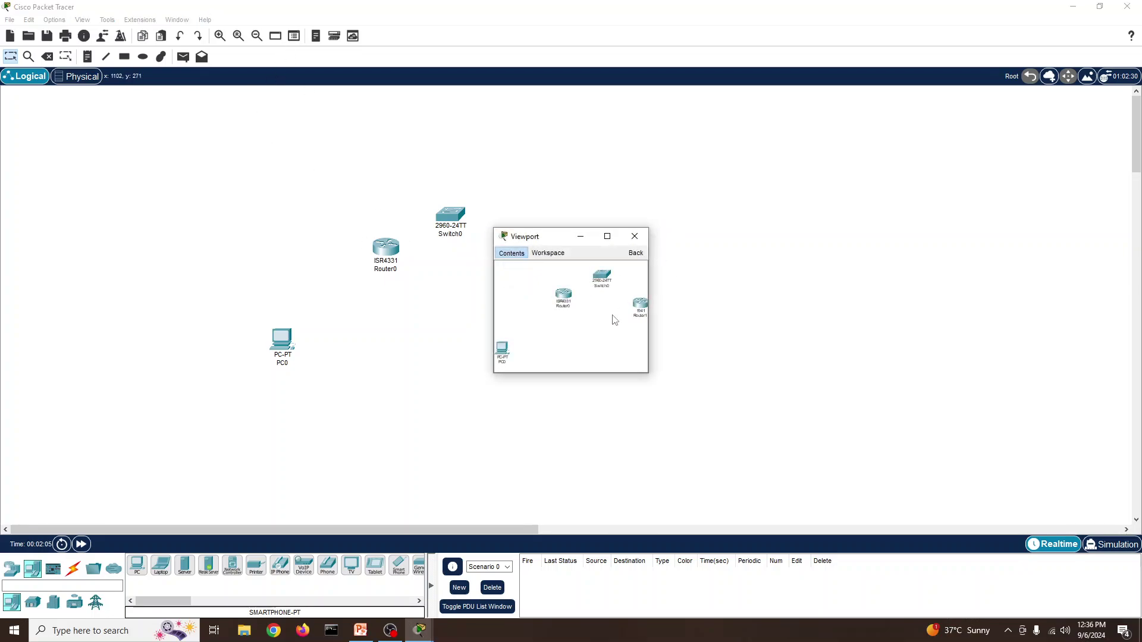
{"action": "left_click", "coordinate": [635, 236]}
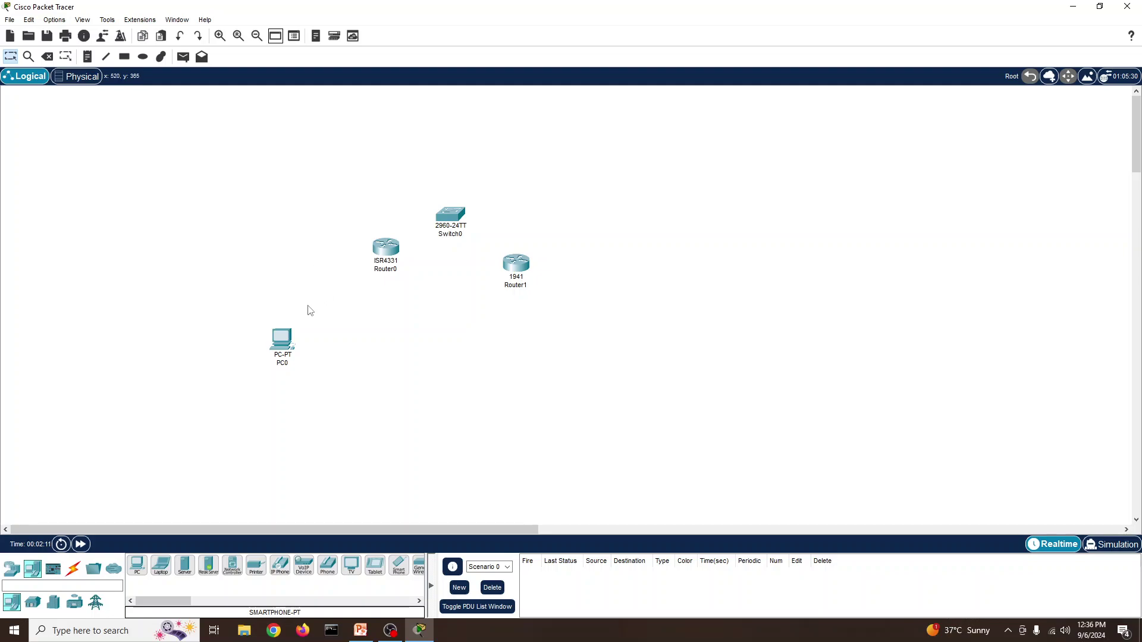
- Rearrange the devices so PC0 sits above Router0 and Switch0 lies between them and Router1
{"action": "left_click_drag", "start_coordinate": [277, 336], "coordinate": [266, 219]}
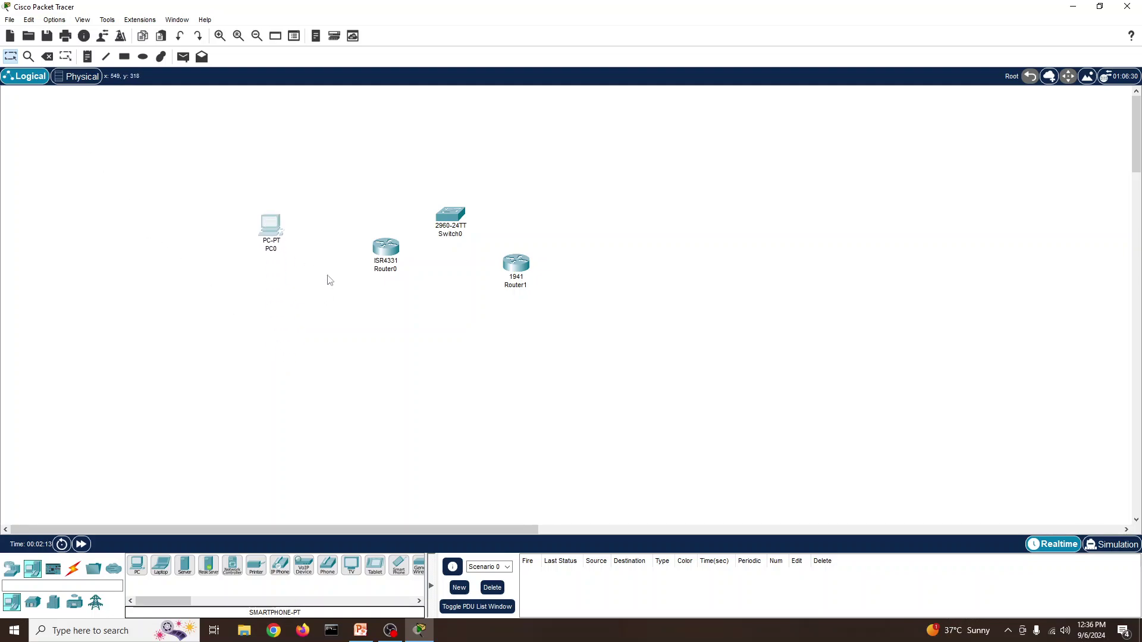
{"action": "left_click_drag", "start_coordinate": [400, 254], "coordinate": [293, 360]}
{"action": "left_click_drag", "start_coordinate": [460, 216], "coordinate": [408, 256]}
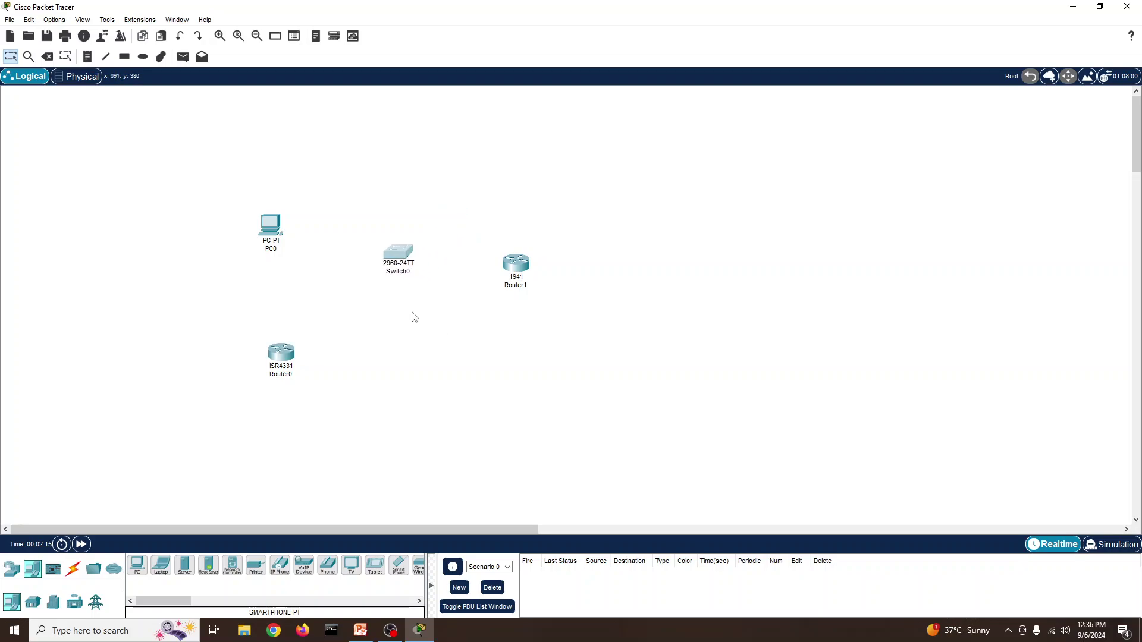
- Connect PC0's FastEthernet0 port to Switch0's FastEthernet0/2 port with a copper straight-through cable
{"action": "left_click", "coordinate": [73, 569]}
{"action": "left_click", "coordinate": [190, 568]}
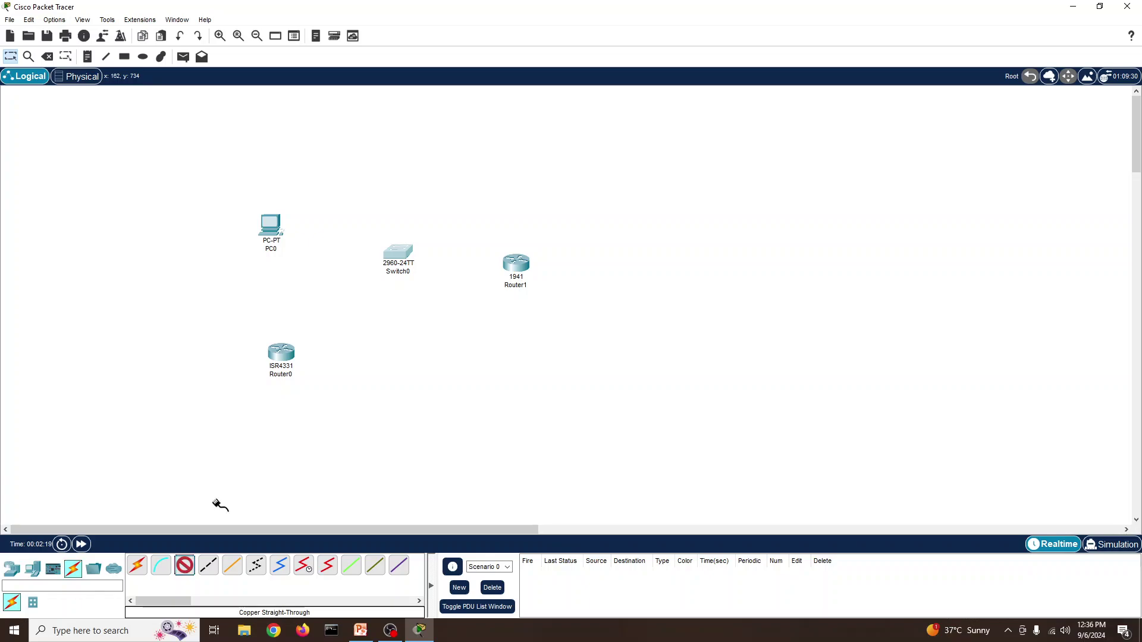
{"action": "left_click", "coordinate": [273, 224]}
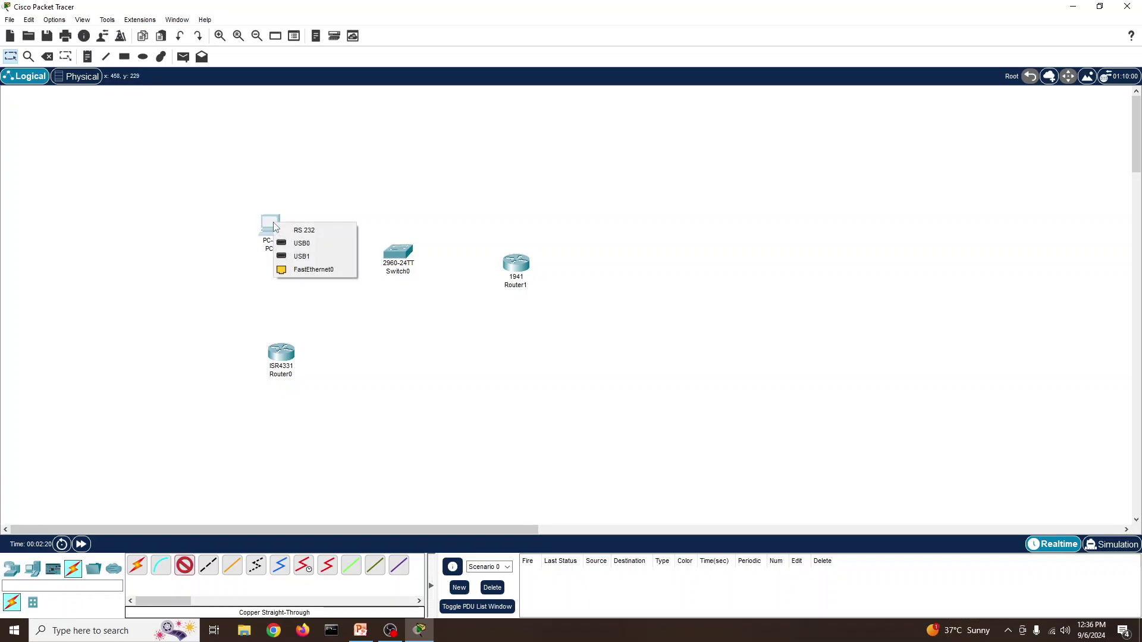
{"action": "left_click", "coordinate": [331, 269]}
{"action": "left_click", "coordinate": [396, 254]}
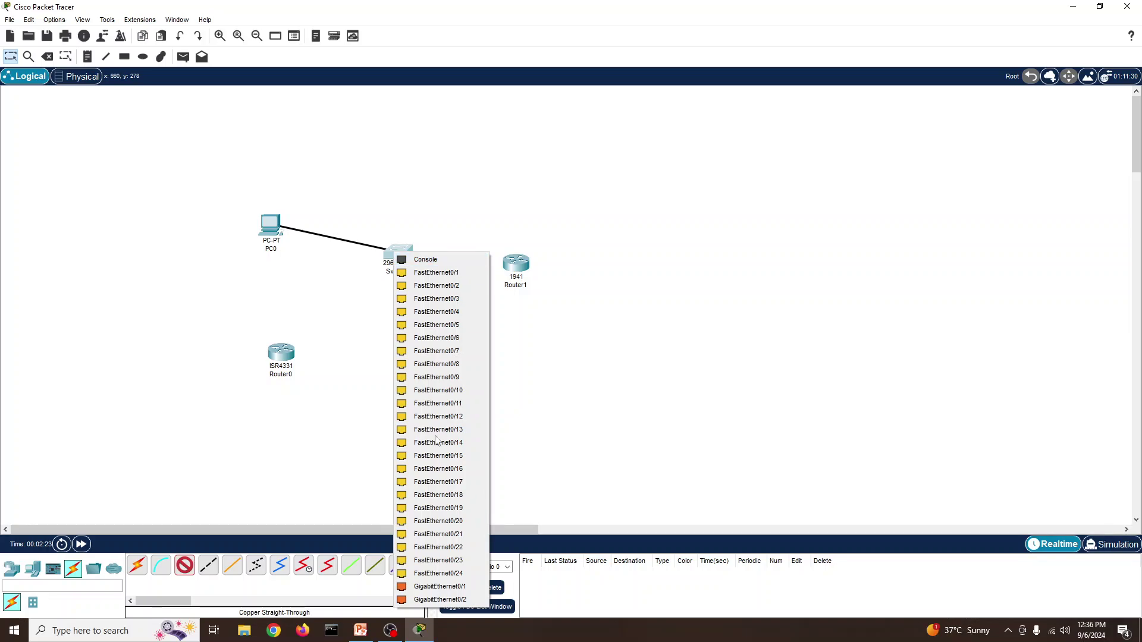
{"action": "left_click", "coordinate": [454, 286]}
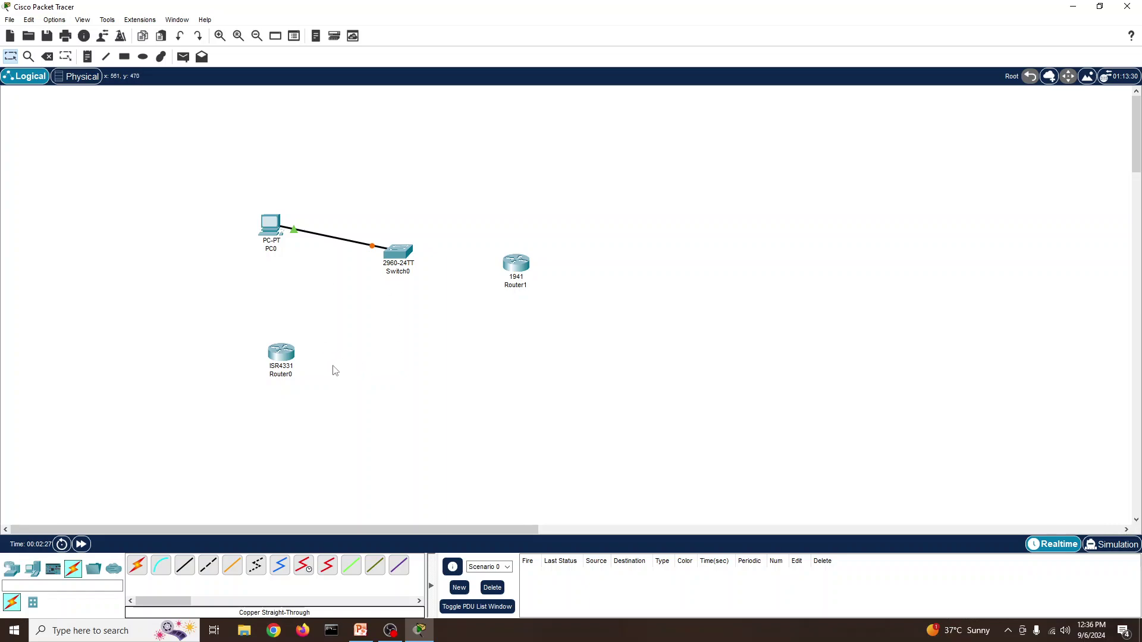
- Move Router0 below Switch0 and Router1 farther up, and cable Switch0's FastEthernet0/1 port to Router1 with copper straight-through
{"action": "left_click_drag", "start_coordinate": [291, 357], "coordinate": [397, 345]}
{"action": "left_click_drag", "start_coordinate": [528, 262], "coordinate": [535, 196]}
{"action": "left_click", "coordinate": [187, 574]}
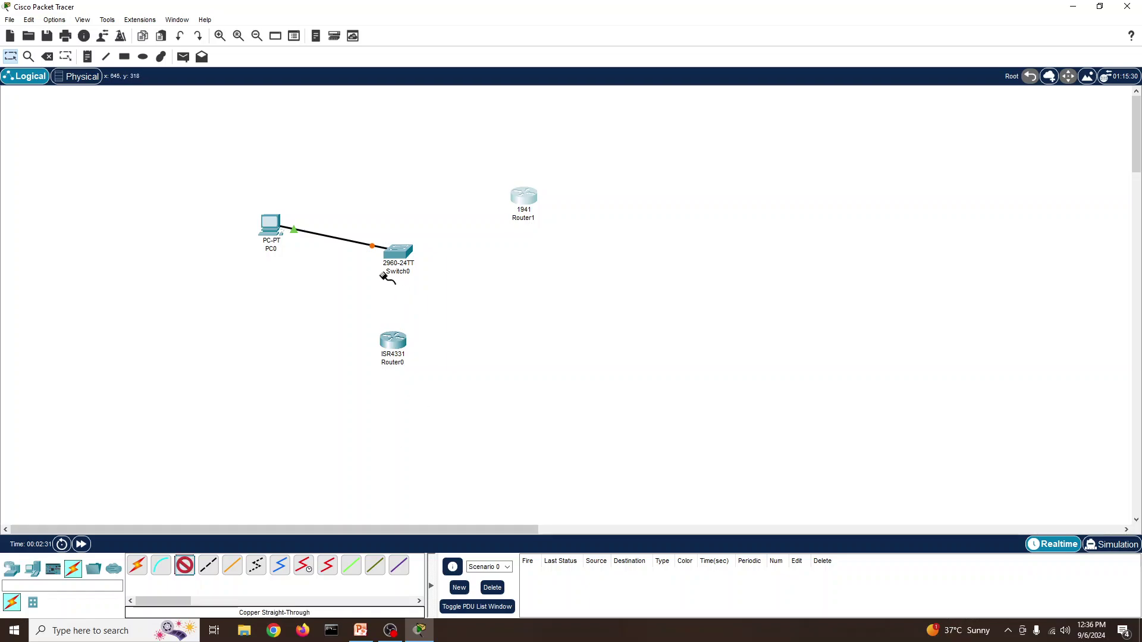
{"action": "left_click", "coordinate": [398, 252]}
{"action": "left_click", "coordinate": [470, 244]}
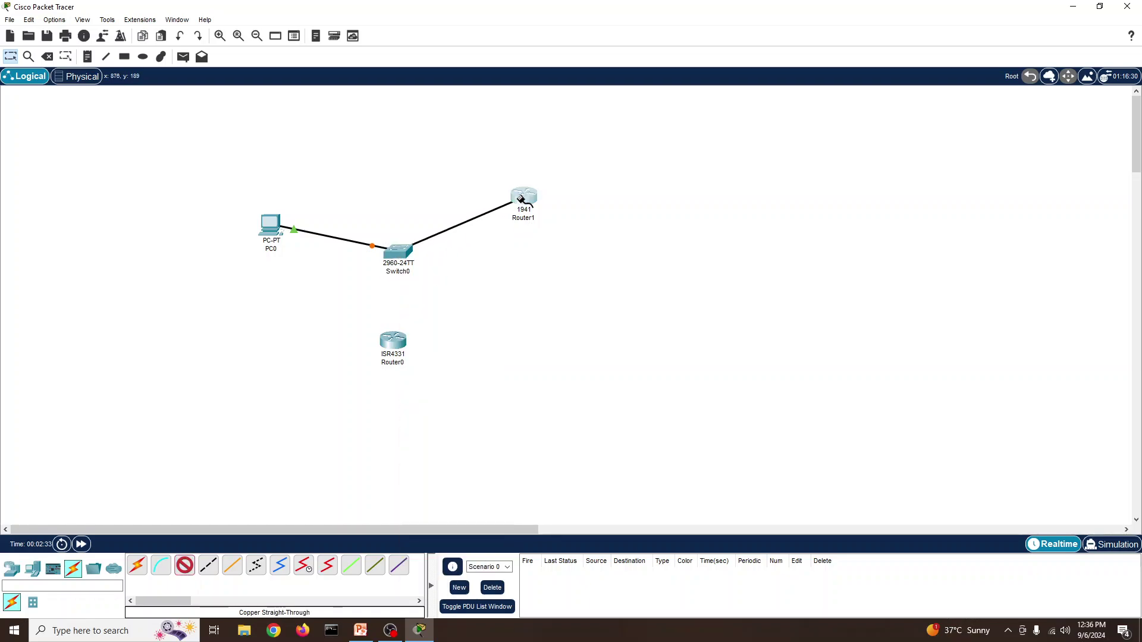
{"action": "left_click", "coordinate": [524, 200]}
{"action": "left_click", "coordinate": [565, 232]}
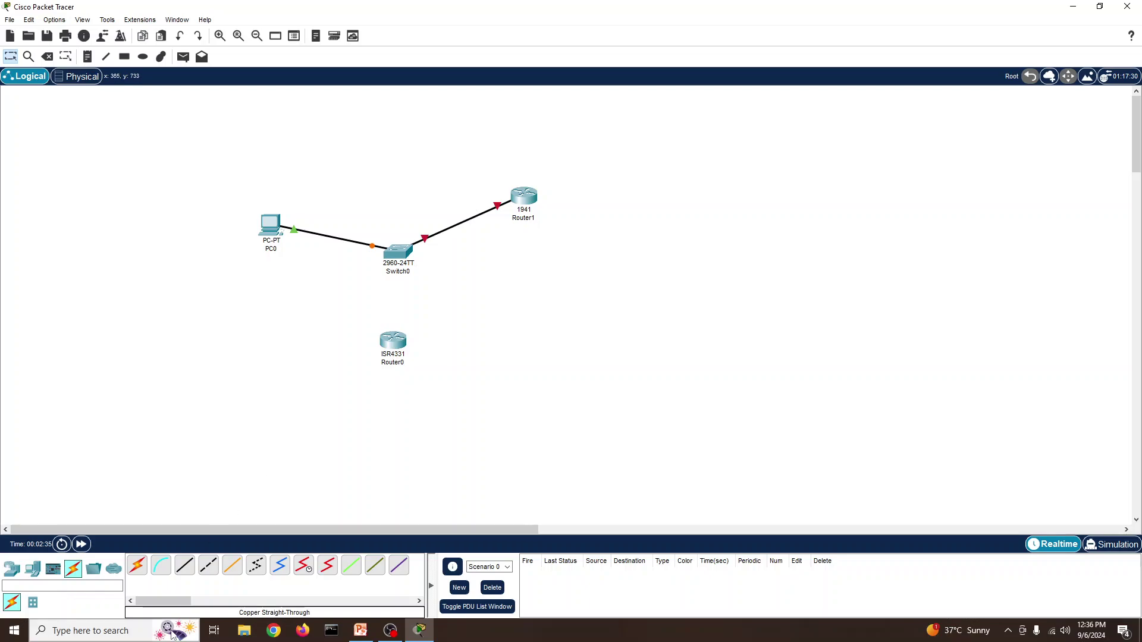
- Connect Switch0's FastEthernet0/3 port to Router0's GigabitEthernet0/0/0 port with a copper straight-through cable
{"action": "left_click", "coordinate": [184, 566]}
{"action": "left_click", "coordinate": [401, 252]}
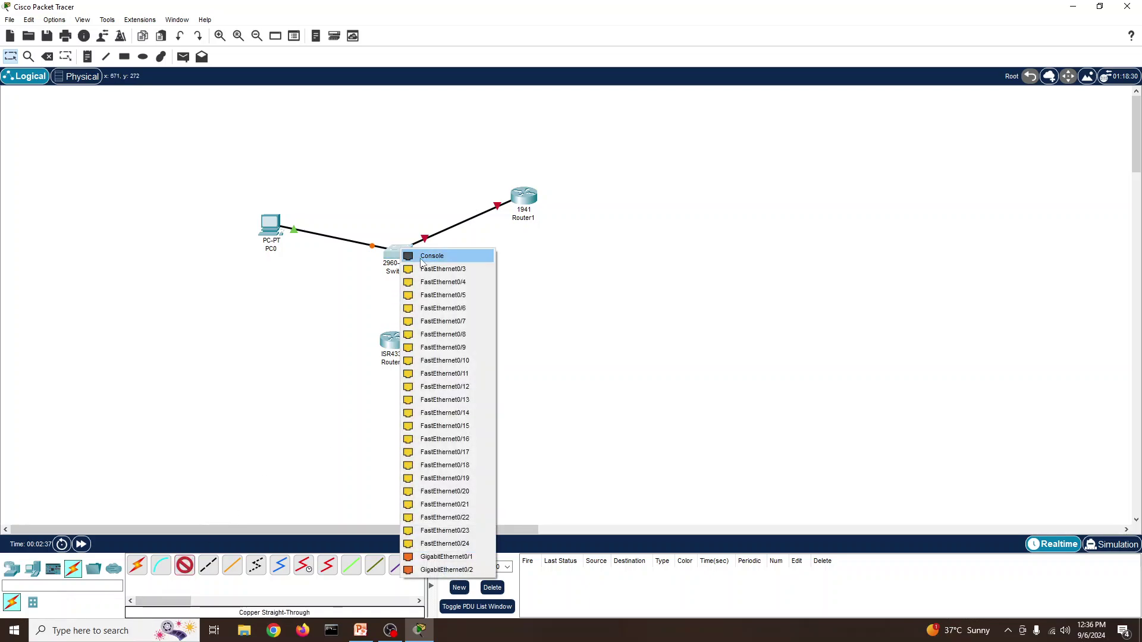
{"action": "left_click", "coordinate": [443, 269]}
{"action": "left_click", "coordinate": [392, 344]}
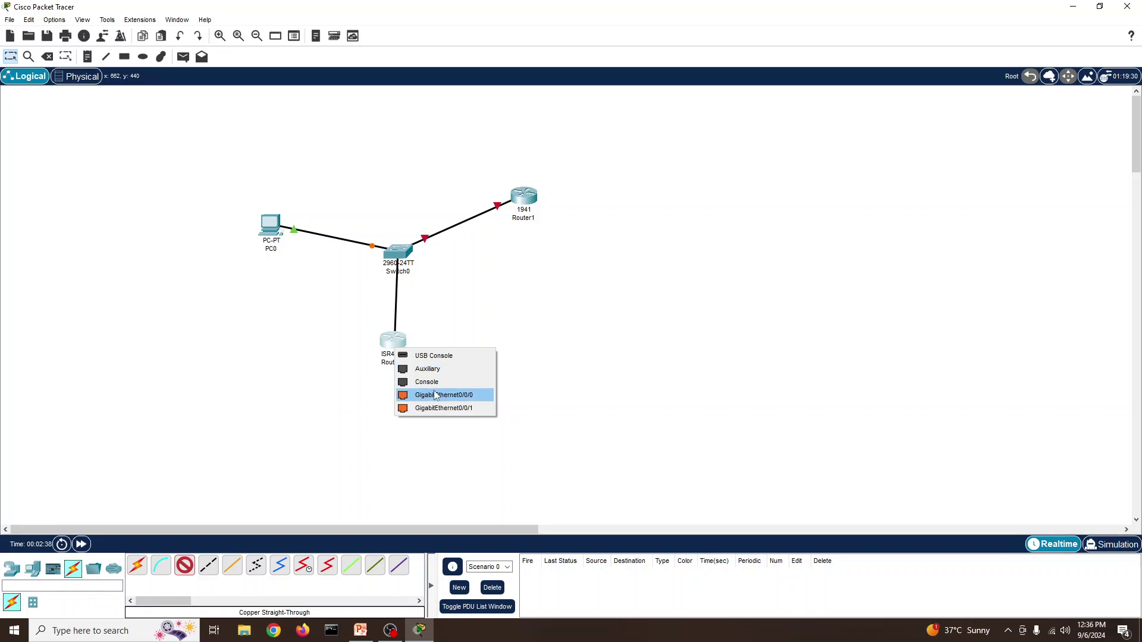
{"action": "left_click", "coordinate": [428, 395]}
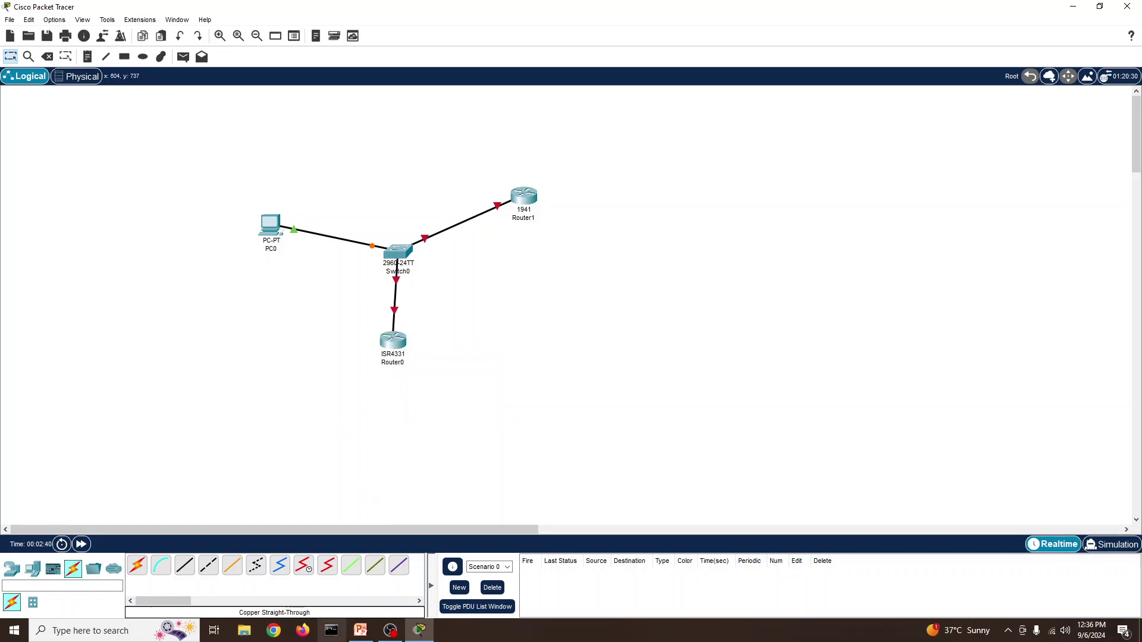
- Show slide 4 on configuring devices in PowerPoint, then return to Packet Tracer
{"action": "left_click", "coordinate": [360, 635]}
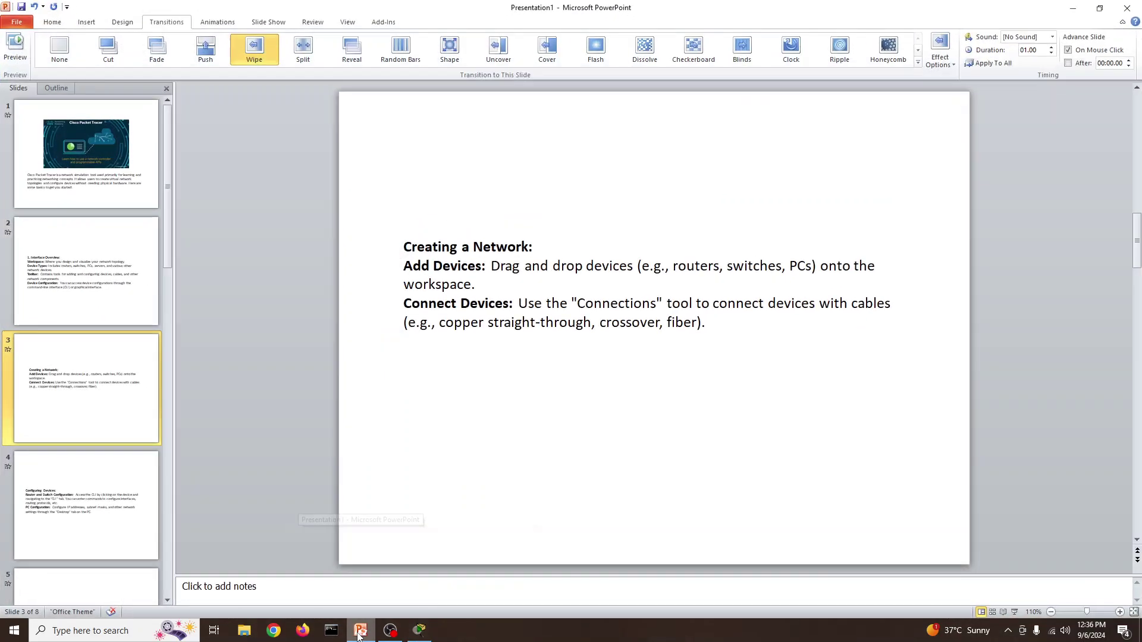
{"action": "left_click", "coordinate": [93, 505]}
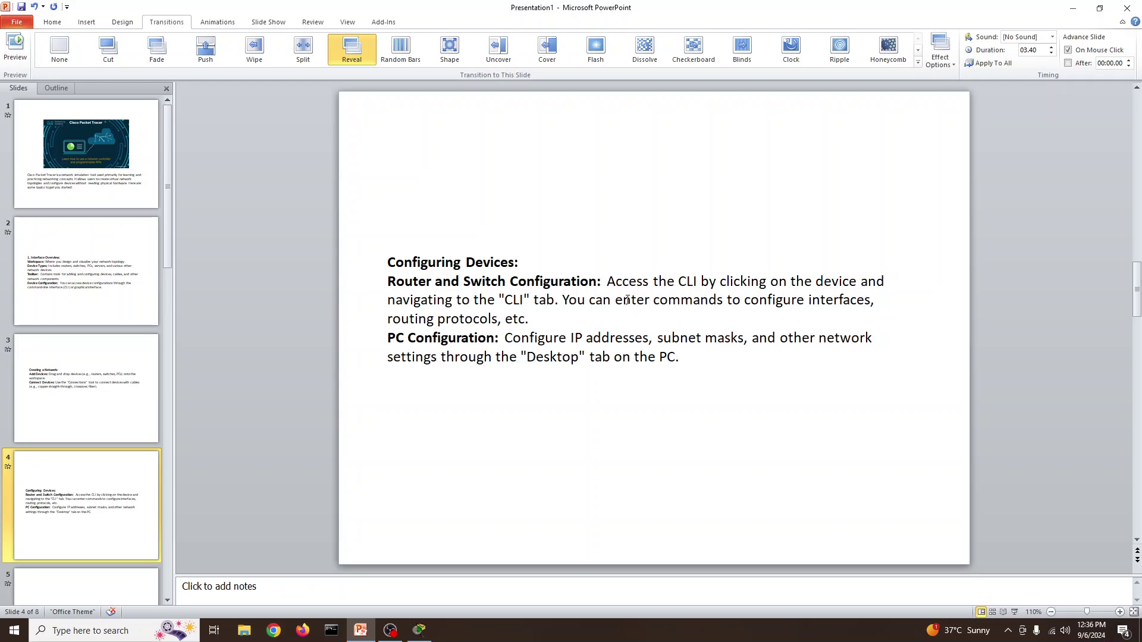
{"action": "left_click", "coordinate": [1073, 8]}
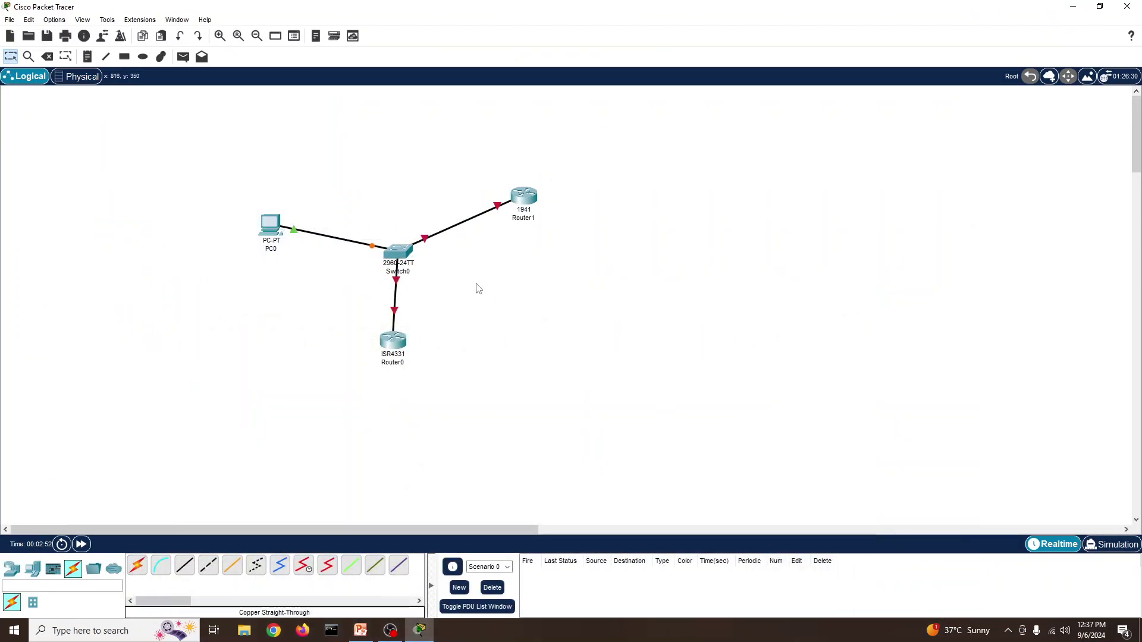
- Open Router1's command line interface, answer no to the initial configuration dialog and enter privileged mode with en
{"action": "left_click", "coordinate": [525, 198]}
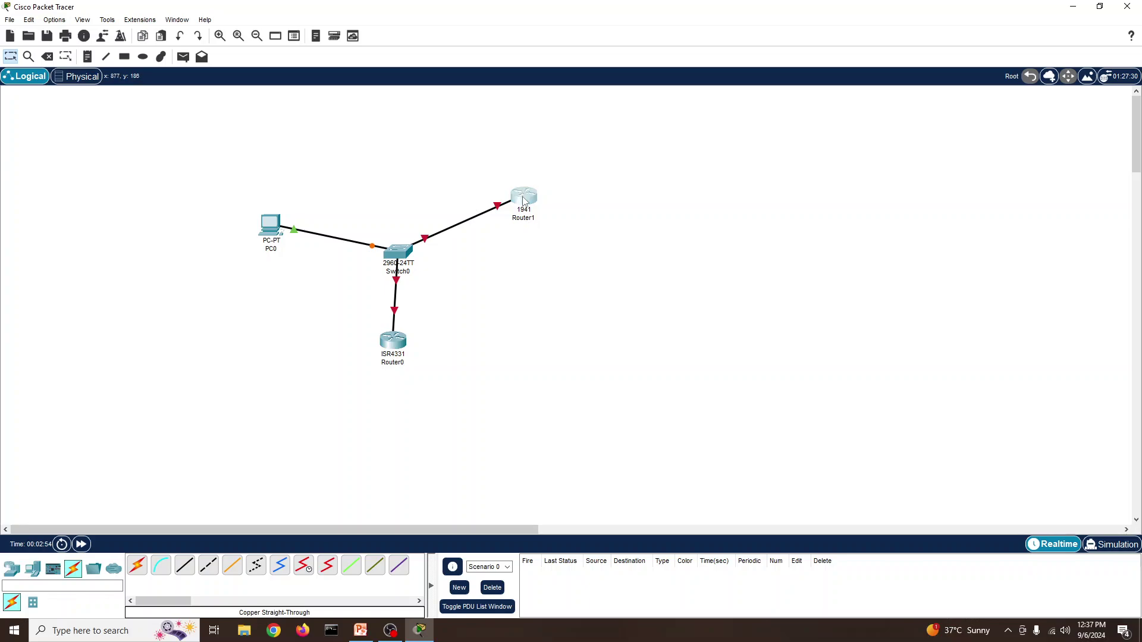
{"action": "left_click", "coordinate": [500, 166]}
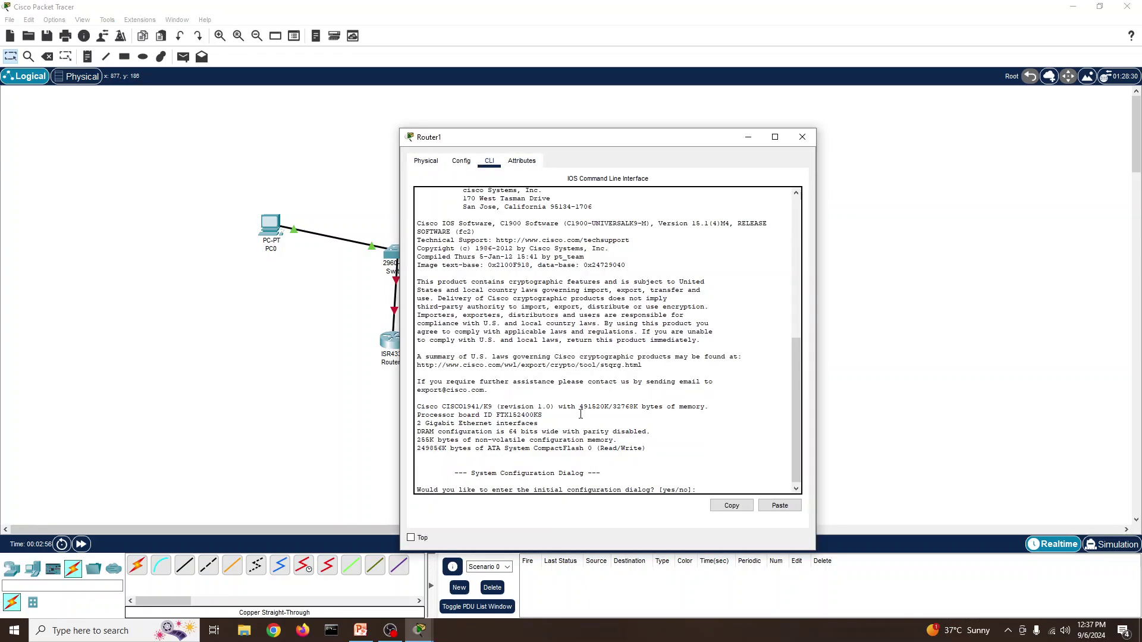
{"action": "type", "text": "no"}
{"action": "key", "text": "Return"}
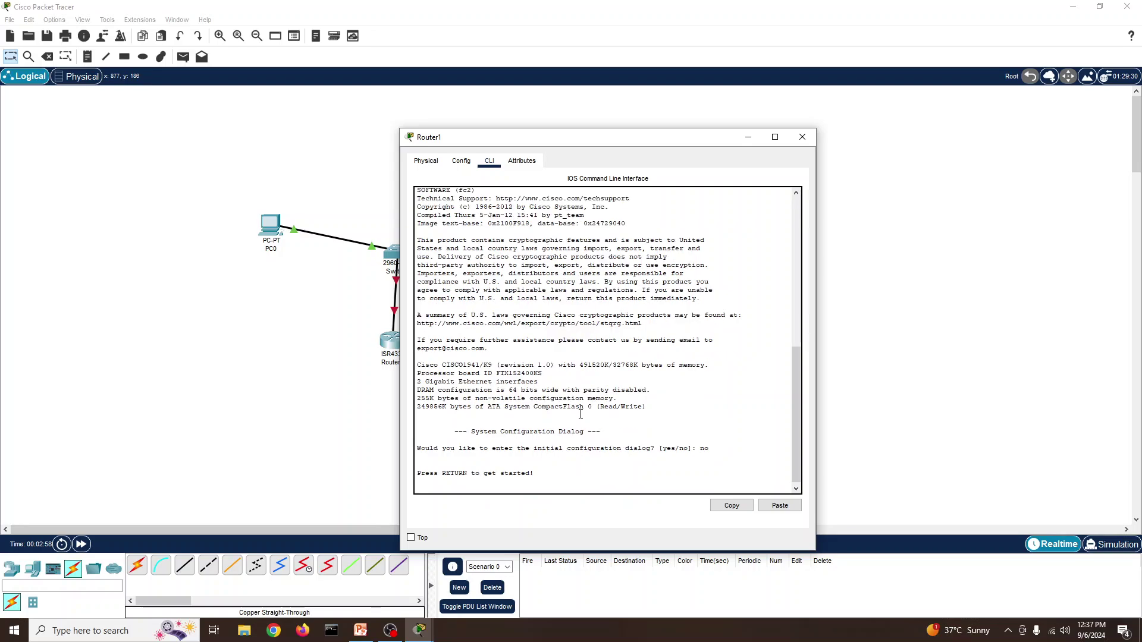
{"action": "key", "text": "Return"}
{"action": "key", "text": "Return"}
{"action": "key", "text": "Return"}
{"action": "key", "text": "Return"}
{"action": "type", "text": "en"}
{"action": "key", "text": "Return"}
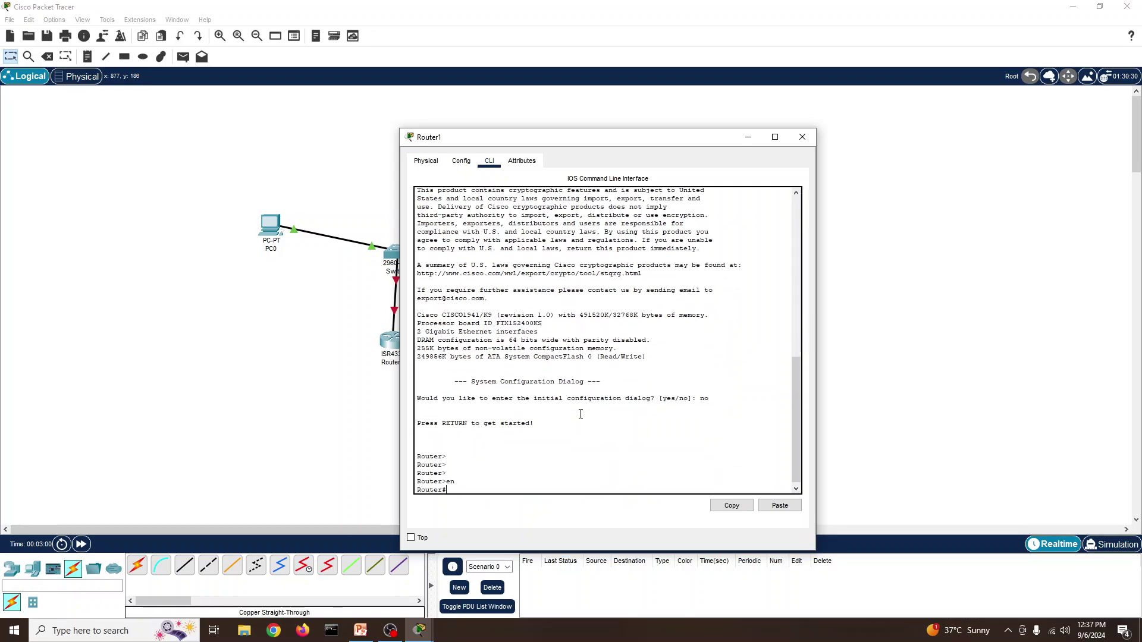
- Try to run do show int statu from Router1's global configuration mode, and exit back to privileged mode
{"action": "type", "text": "conf t"}
{"action": "key", "text": "Return"}
{"action": "type", "text": "do s"}
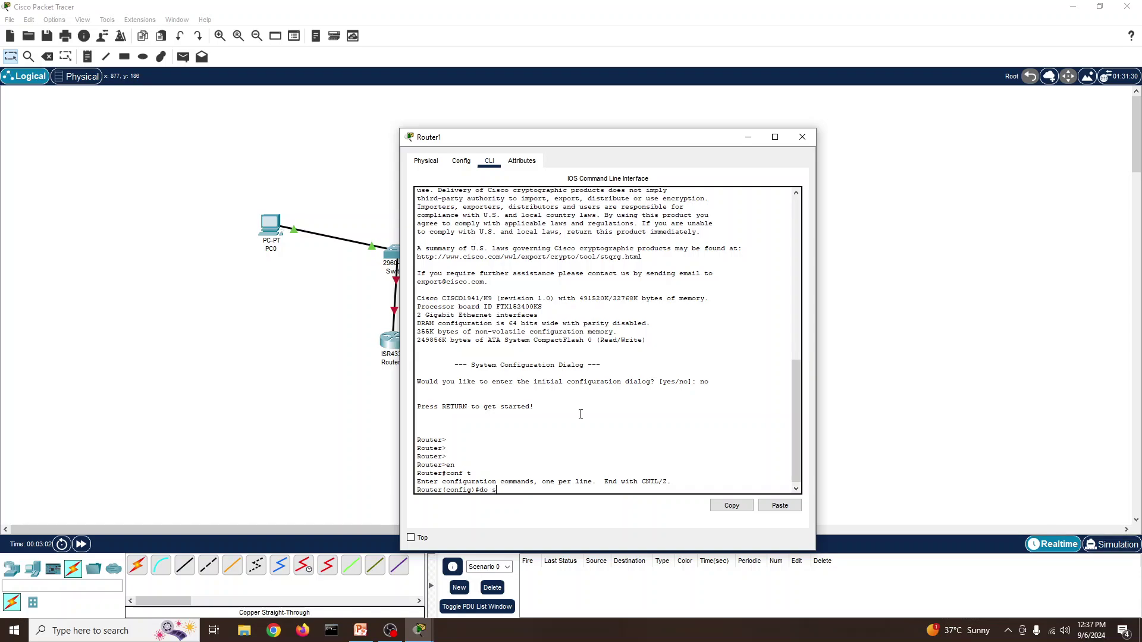
{"action": "type", "text": "how int statu"}
{"action": "key", "text": "Tab"}
{"action": "key", "text": "Return"}
{"action": "type", "text": "er(config)#exit"}
{"action": "key", "text": "Return"}
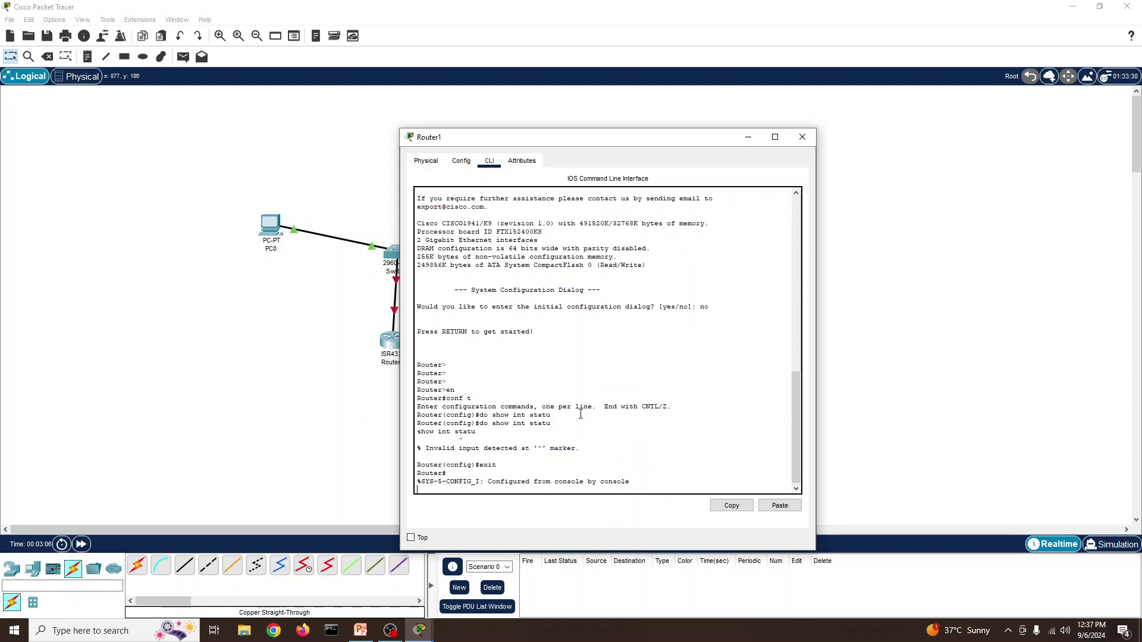
- Try to display Router1's interface status from privileged mode with show int status
{"action": "type", "text": "show int satu"}
{"action": "key", "text": "Tab"}
{"action": "key", "text": "Return"}
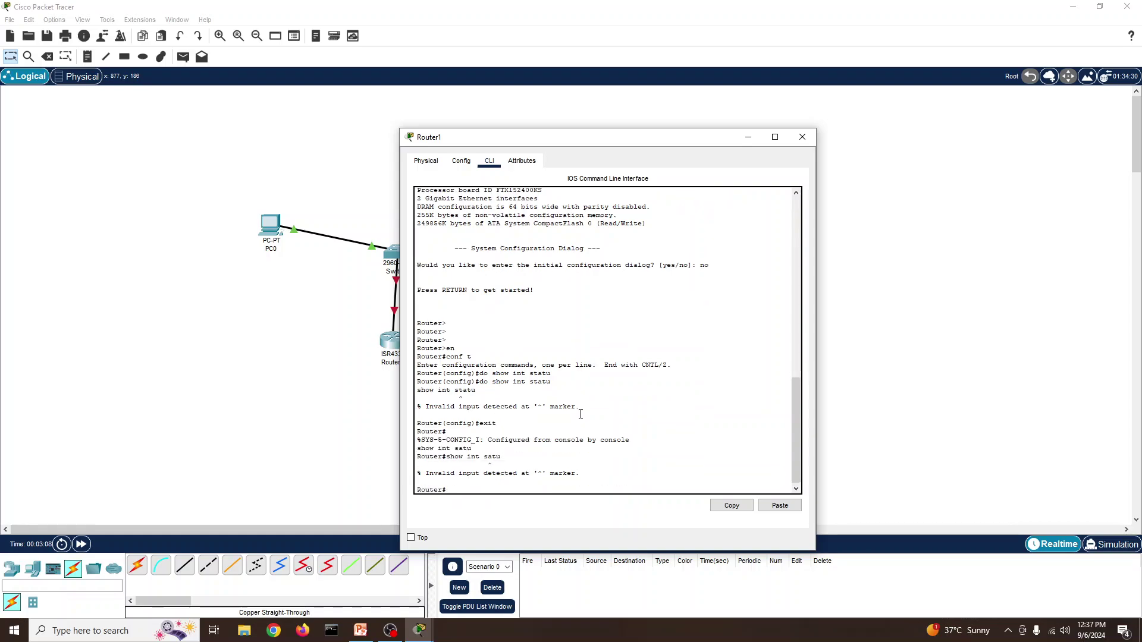
{"action": "type", "text": "show int st"}
{"action": "key", "text": "Tab"}
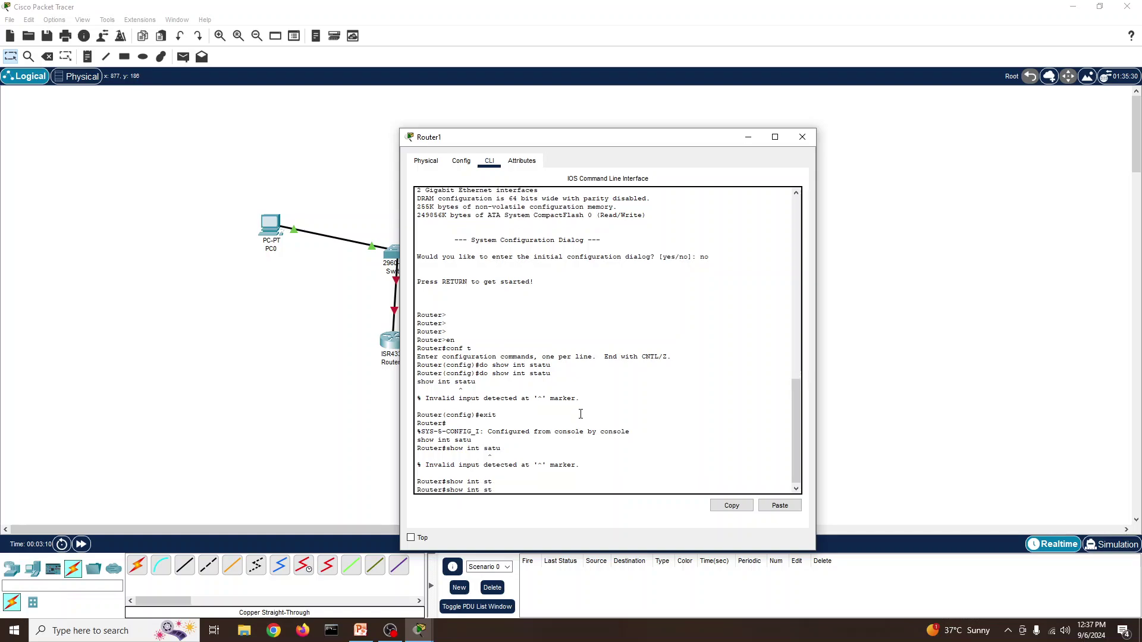
{"action": "type", "text": "atus"}
{"action": "key", "text": "Return"}
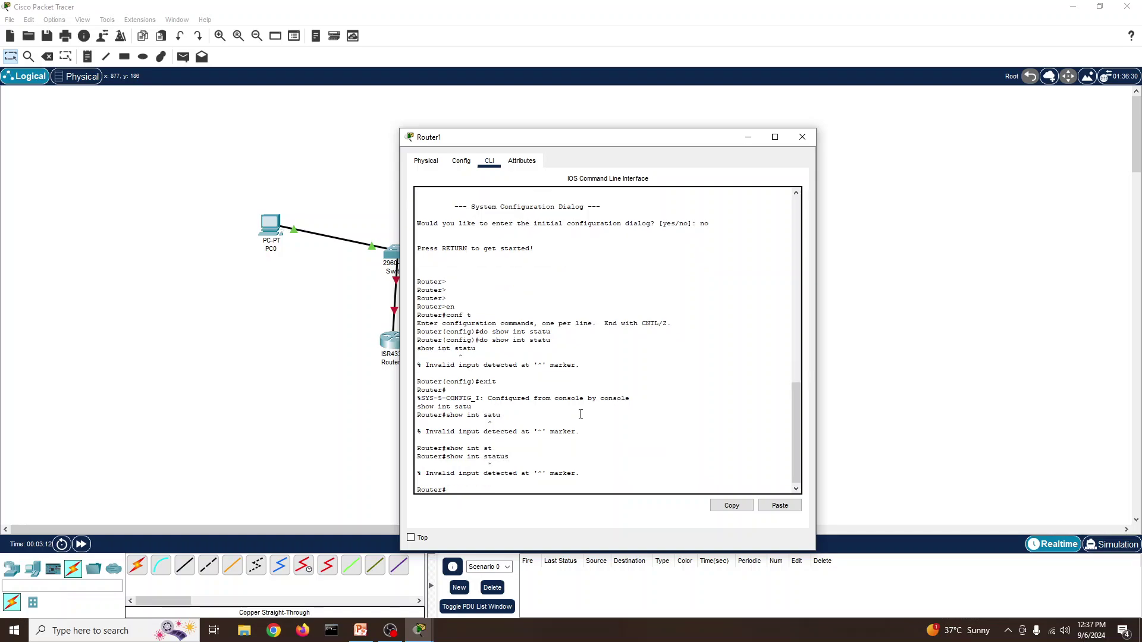
- List the available options of the show interfaces command, and close the Router1 window
{"action": "type", "text": "show int"}
{"action": "key", "text": "Tab"}
{"action": "type", "text": "?"}
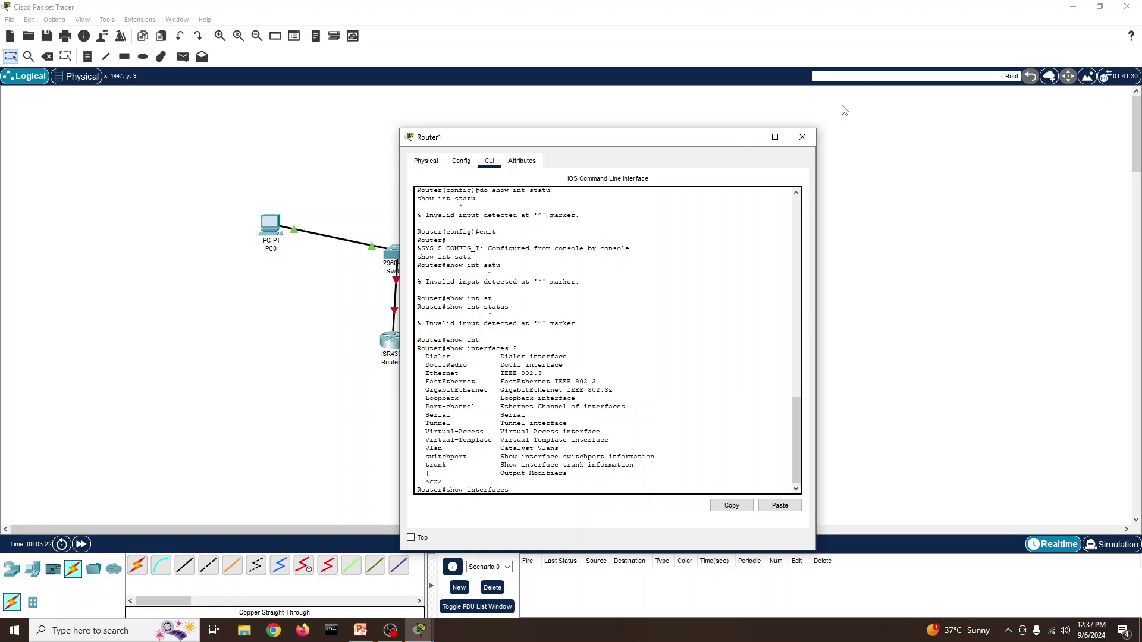
{"action": "left_click", "coordinate": [803, 136]}
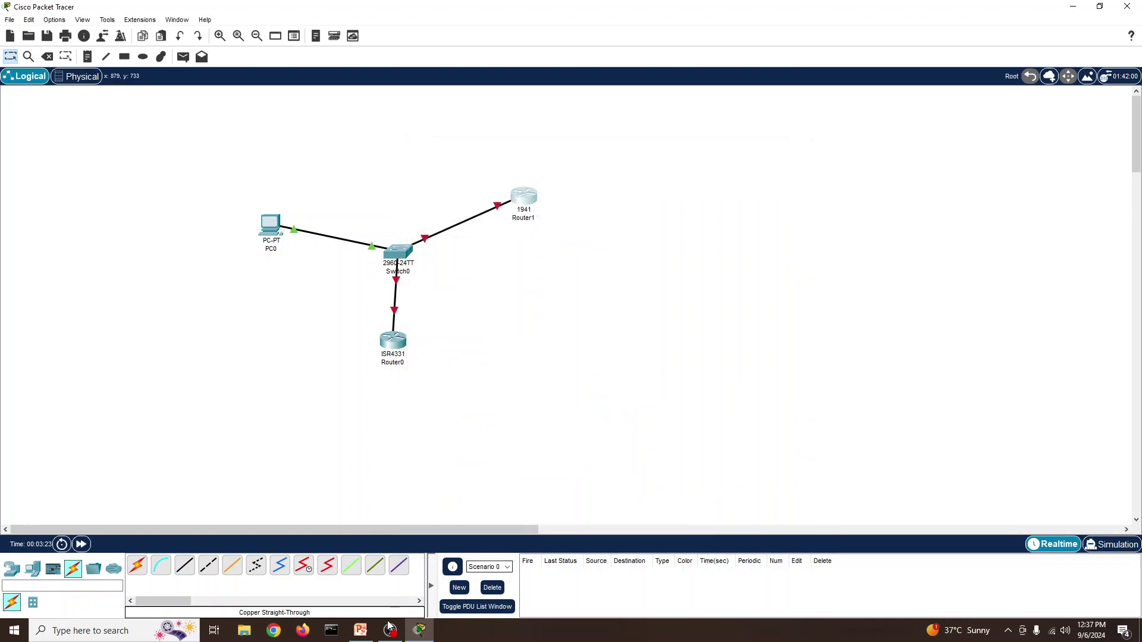
- Show the device configuration slide in PowerPoint again, then return to Packet Tracer and open PC0's device window
{"action": "left_click", "coordinate": [357, 635]}
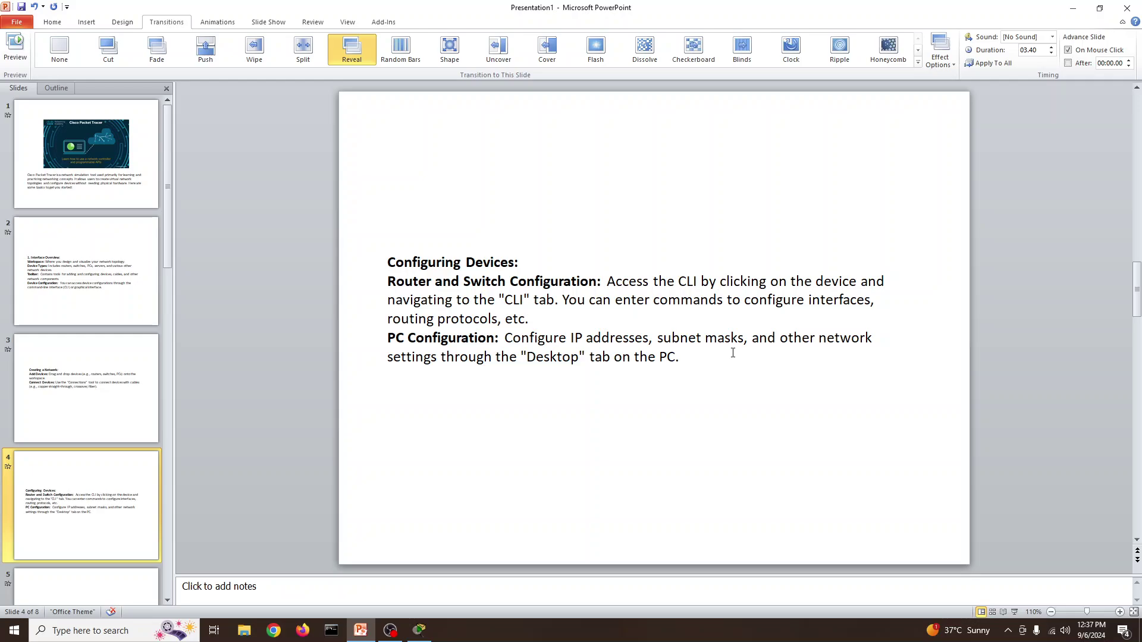
{"action": "left_click", "coordinate": [1072, 8]}
{"action": "left_click", "coordinate": [271, 225]}
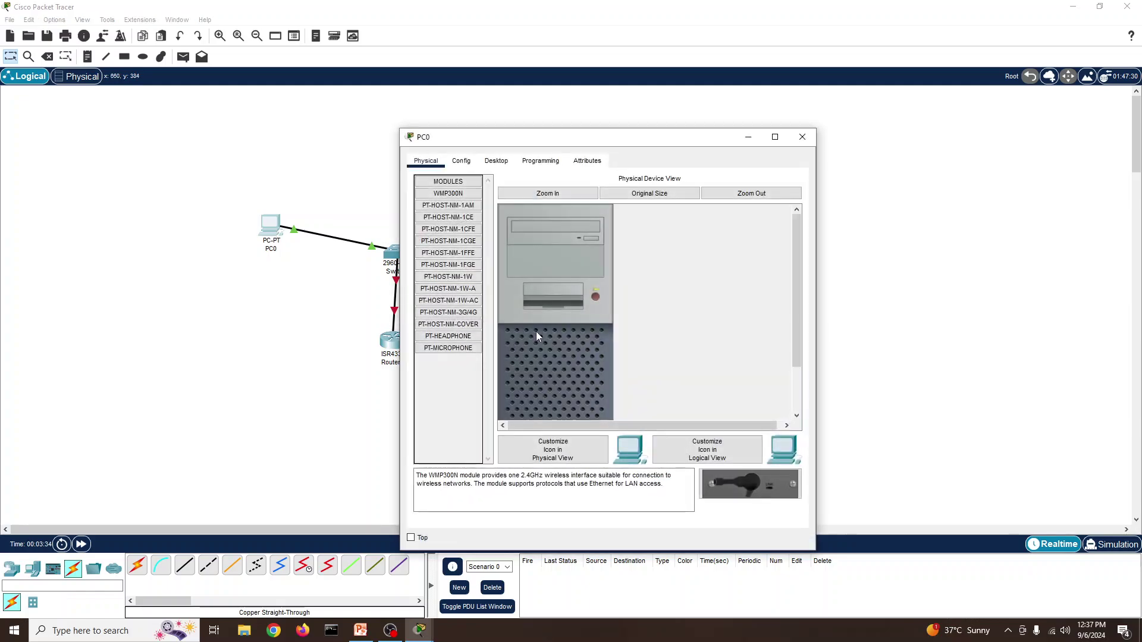
- Review PC0's global configuration settings, including the display name, default gateway and interface section
{"action": "left_click", "coordinate": [462, 161]}
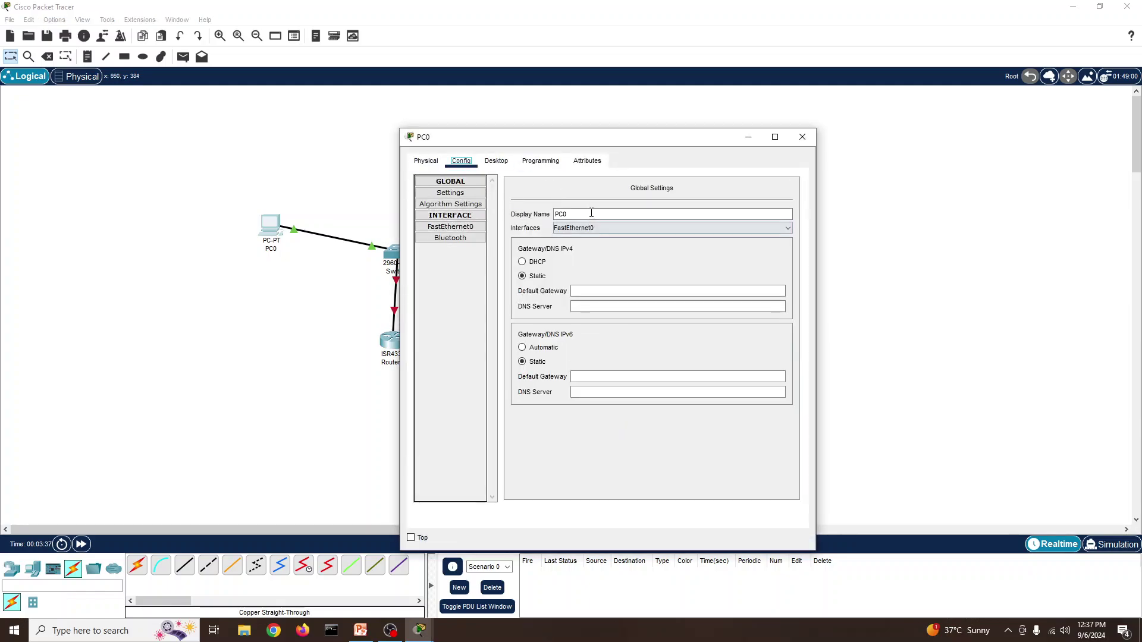
{"action": "left_click", "coordinate": [467, 218]}
{"action": "left_click", "coordinate": [575, 290]}
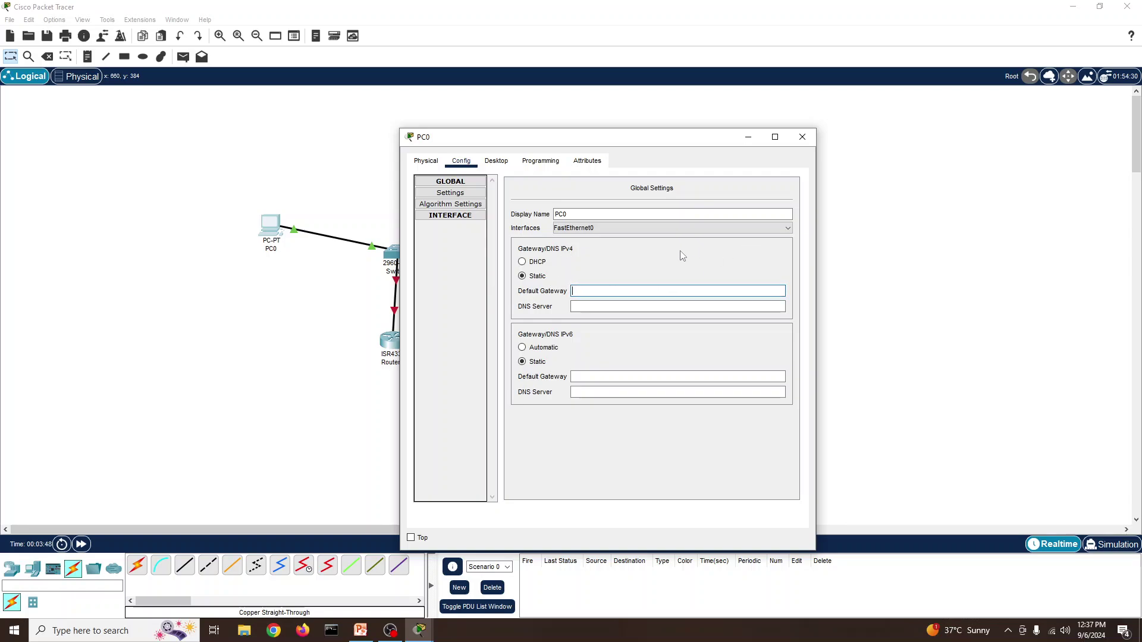
{"action": "left_click", "coordinate": [576, 213]}
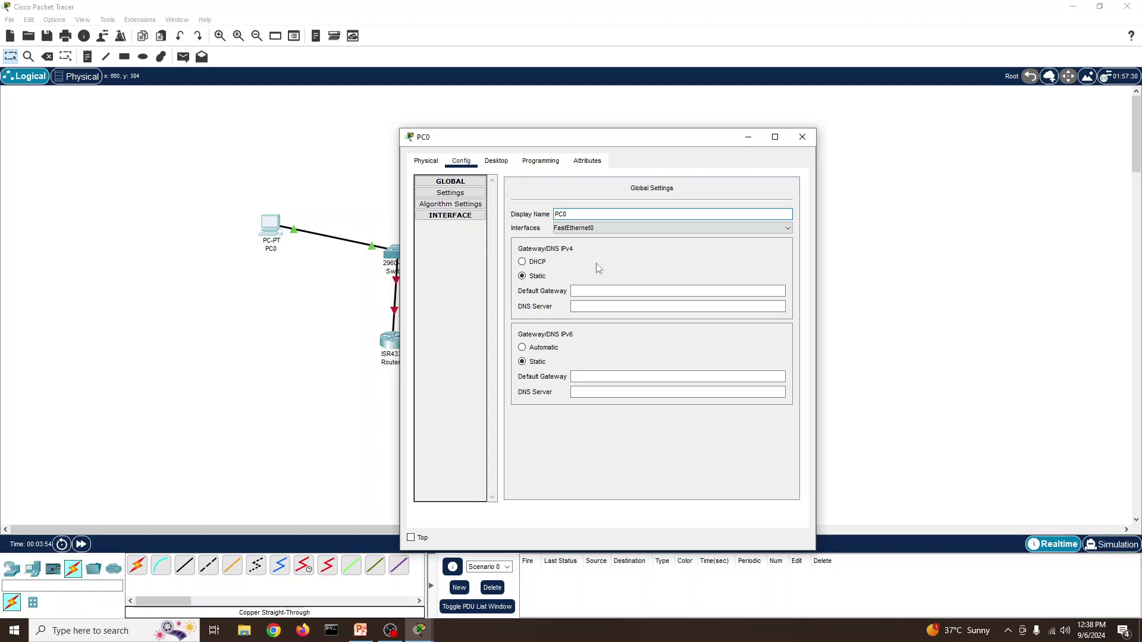
{"action": "left_click", "coordinate": [462, 194]}
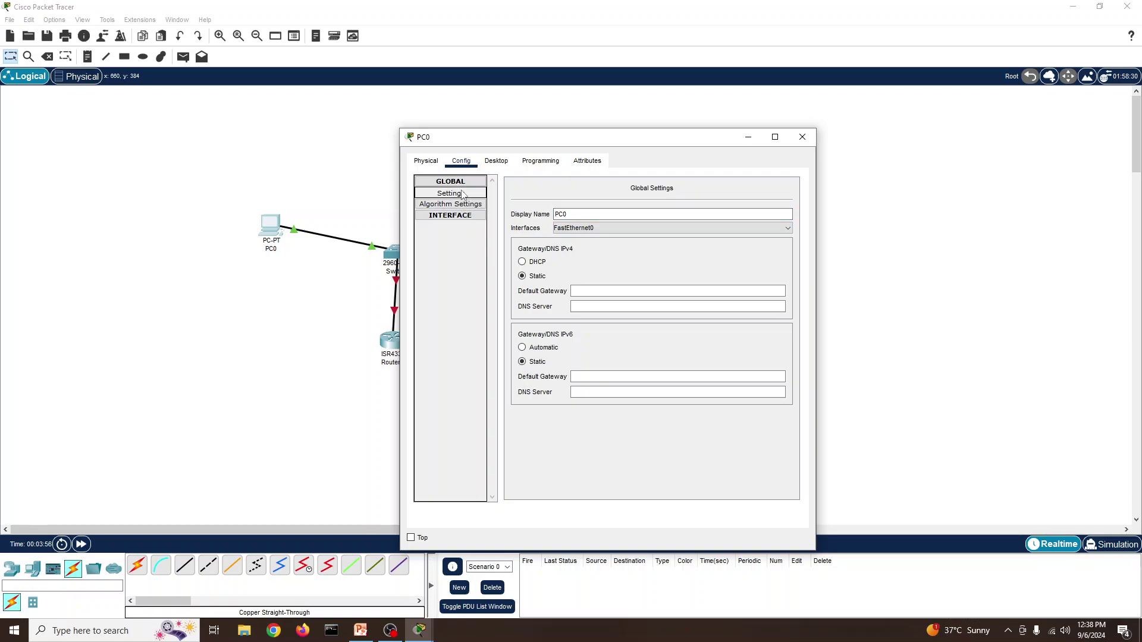
- Open PC0's IP Configuration desktop tool and examine its address fields and available interfaces
{"action": "left_click", "coordinate": [492, 165]}
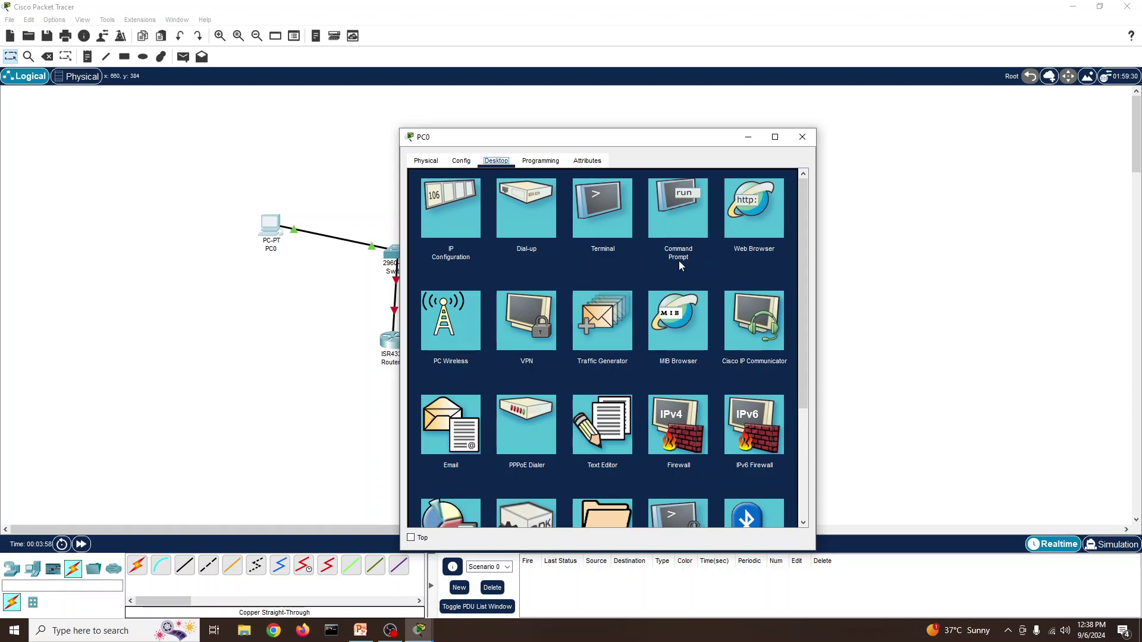
{"action": "left_click", "coordinate": [465, 230]}
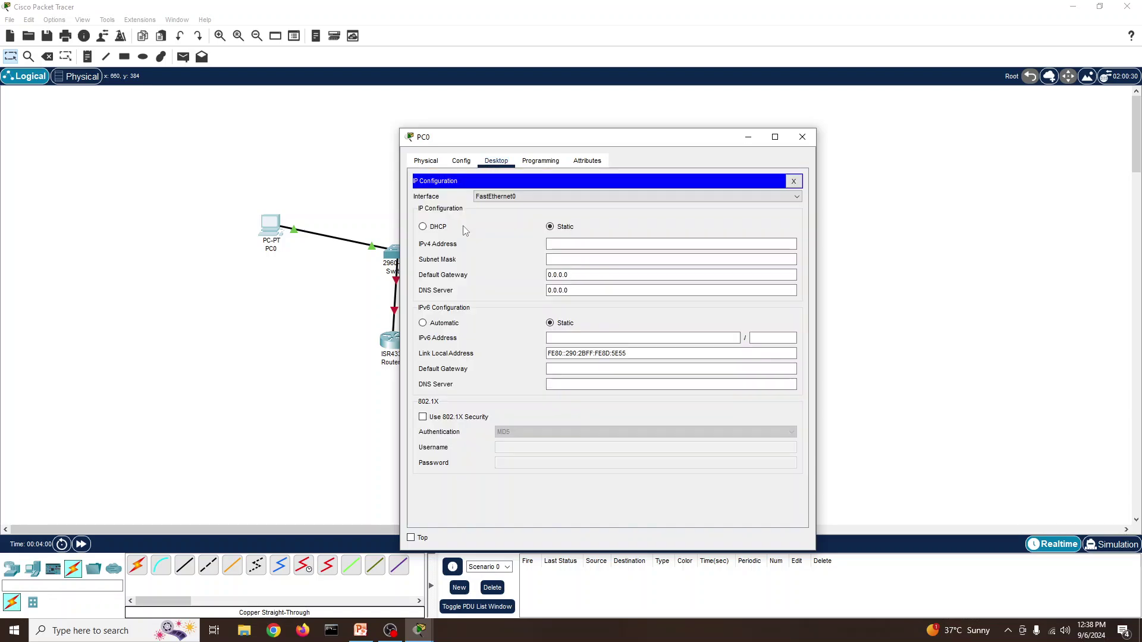
{"action": "left_click", "coordinate": [571, 260]}
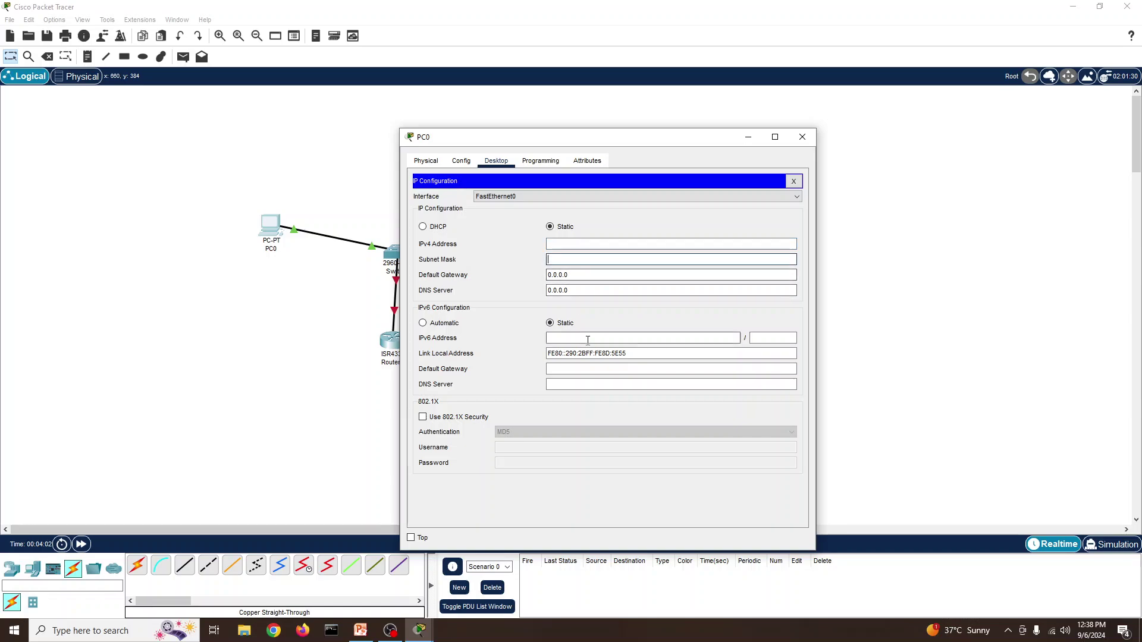
{"action": "left_click", "coordinate": [501, 199]}
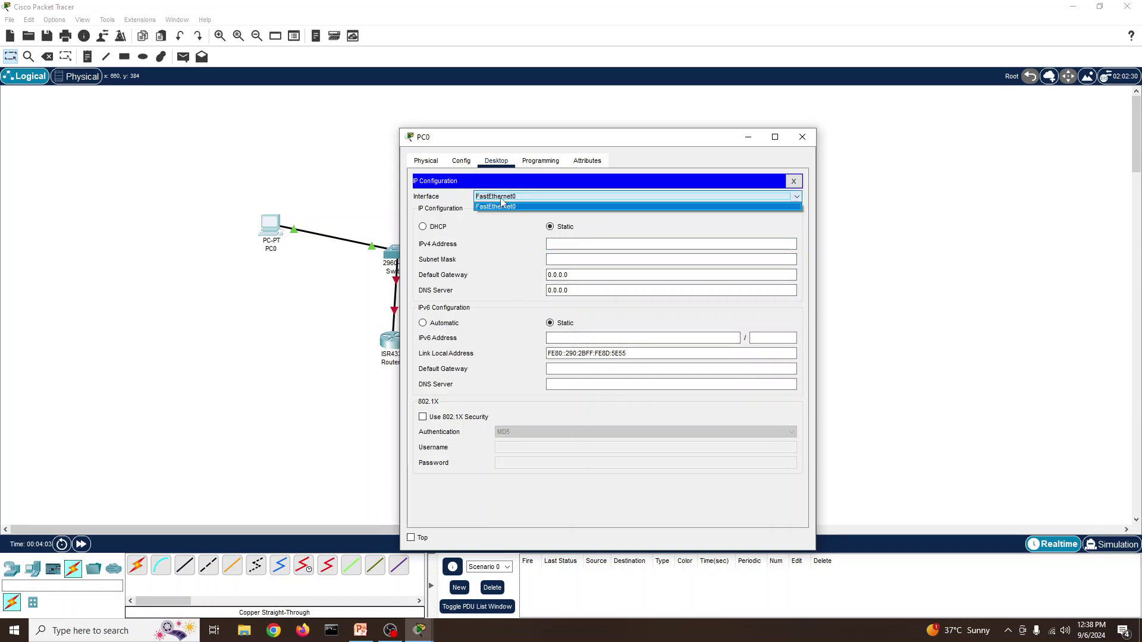
{"action": "left_click", "coordinate": [495, 234]}
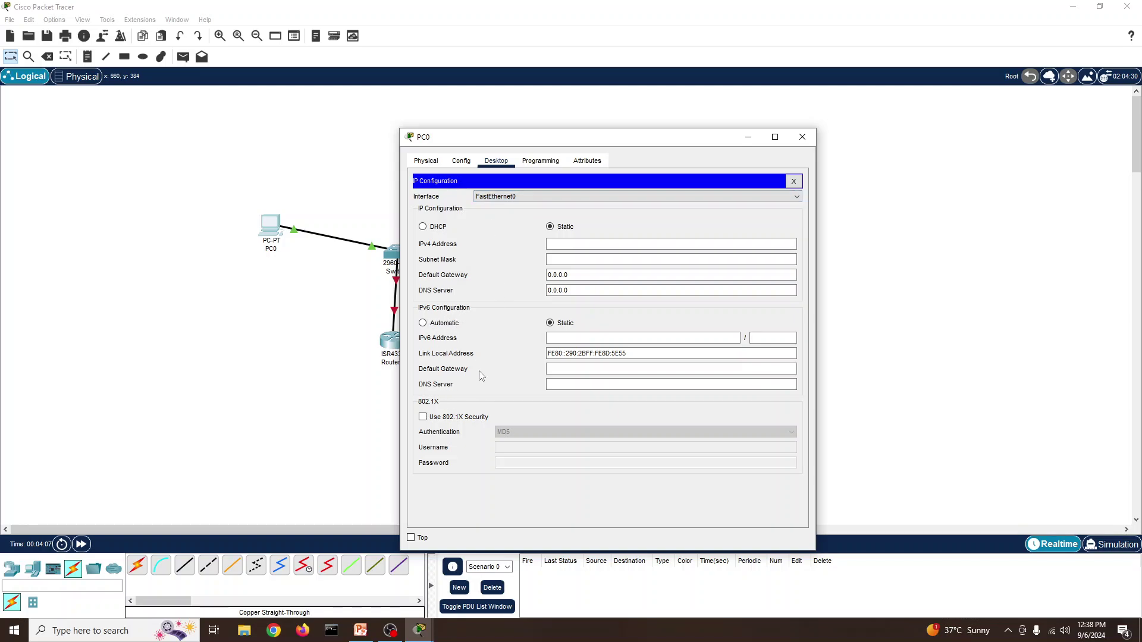
- Review PC0's programming, attributes, physical and global configuration pages
{"action": "left_click", "coordinate": [540, 162]}
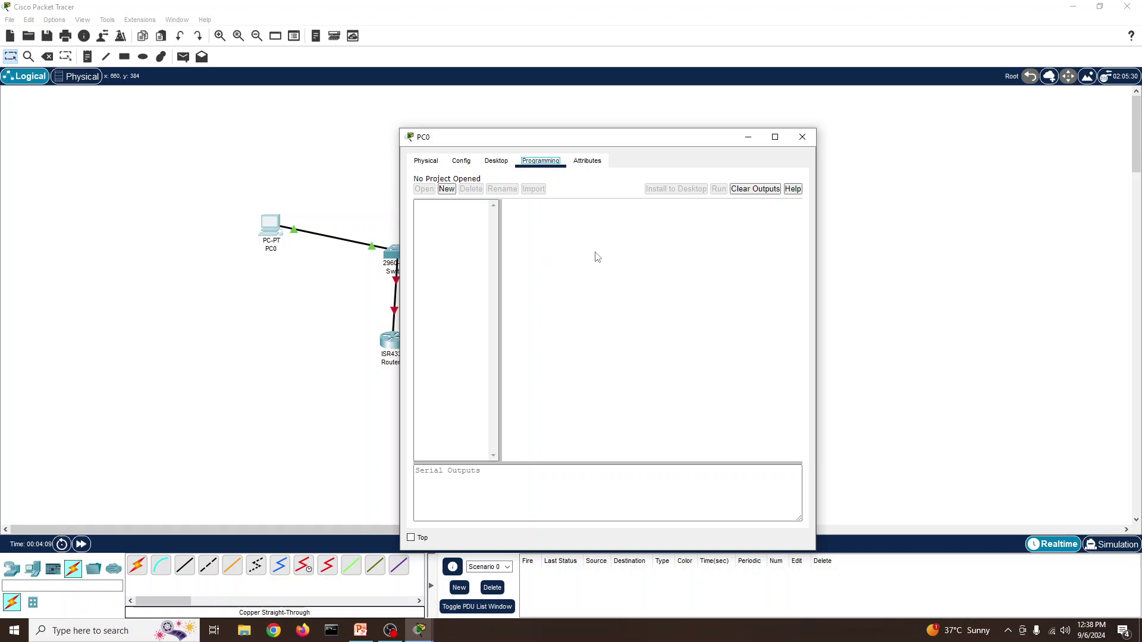
{"action": "left_click", "coordinate": [585, 162]}
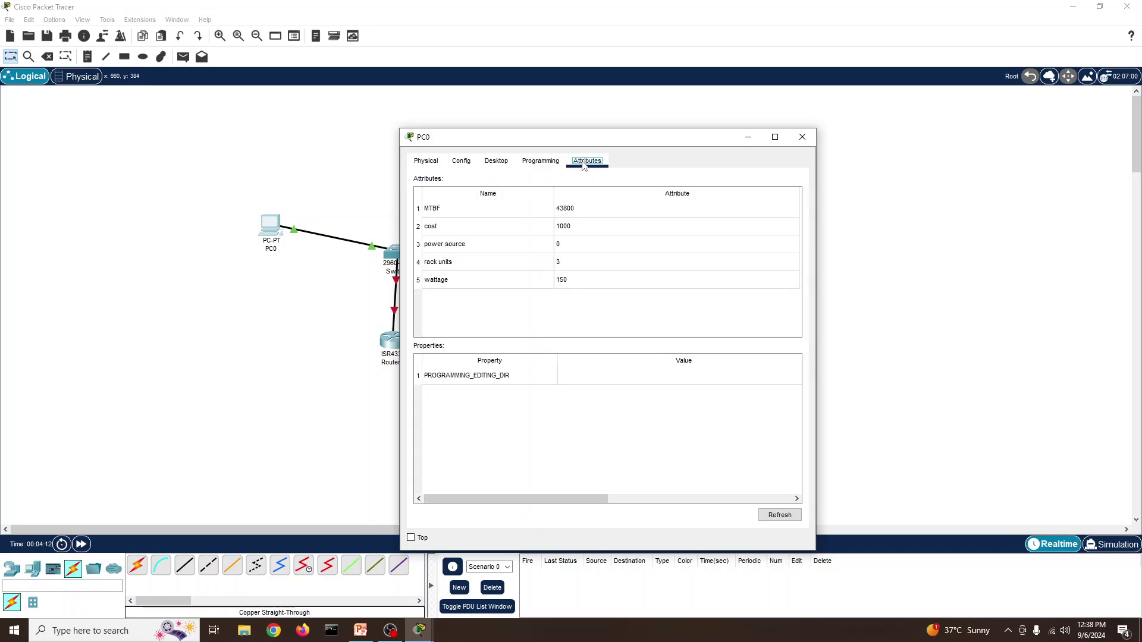
{"action": "left_click", "coordinate": [439, 165]}
{"action": "left_click", "coordinate": [464, 162]}
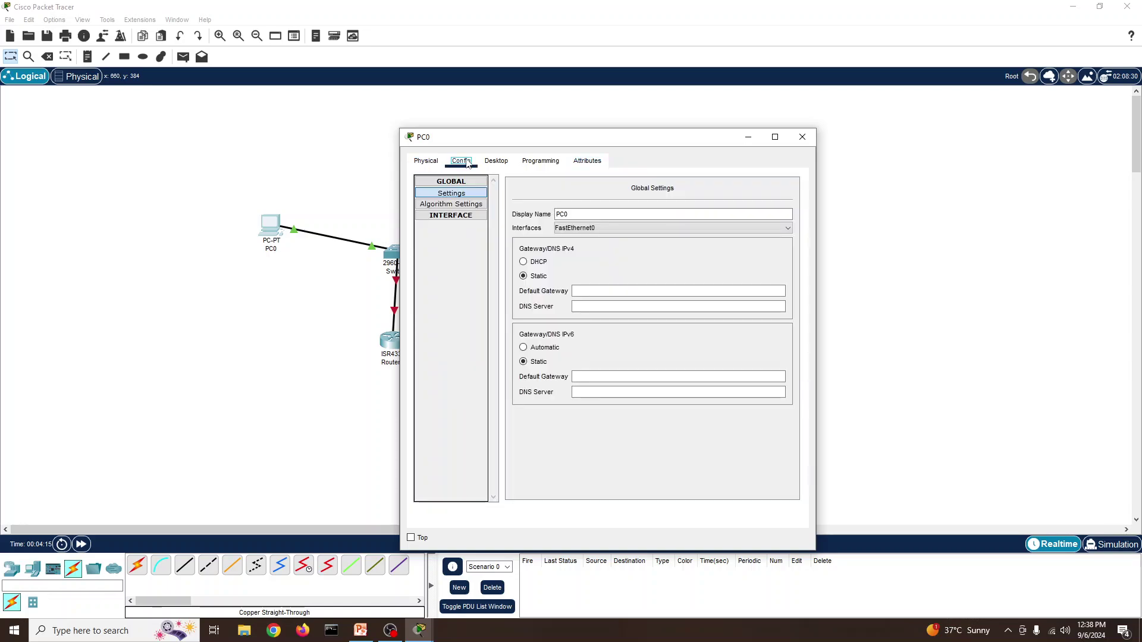
{"action": "left_click", "coordinate": [418, 164]}
{"action": "left_click", "coordinate": [461, 162]}
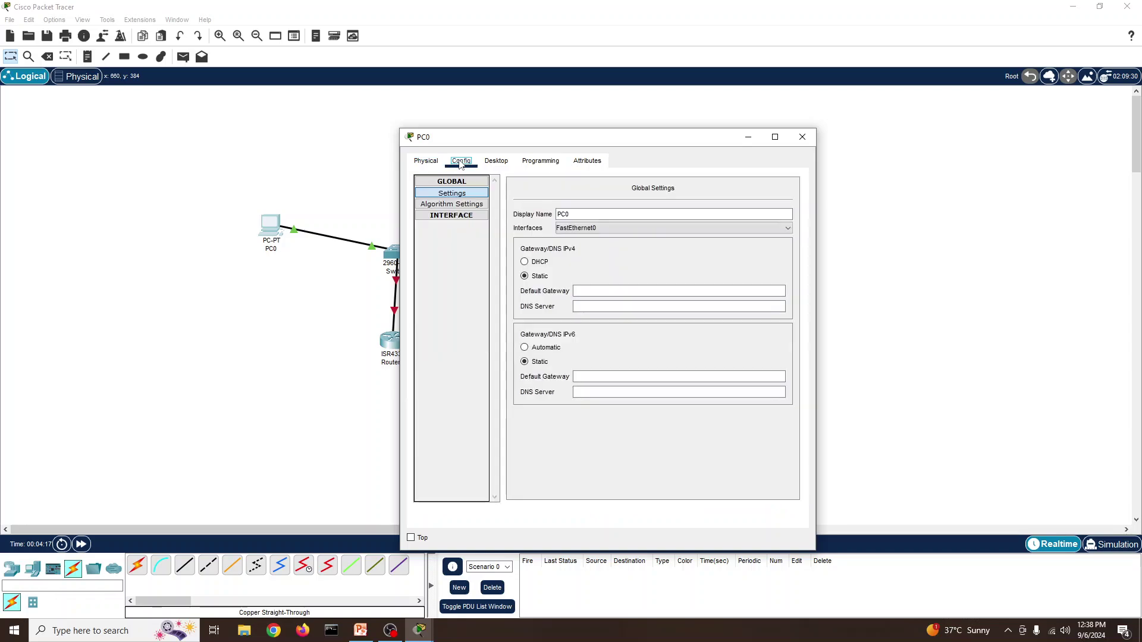
- Leave PC0's IP Configuration tool and view the Terminal tool's port settings, closing them without changes
{"action": "left_click", "coordinate": [494, 162]}
{"action": "left_click", "coordinate": [793, 181]}
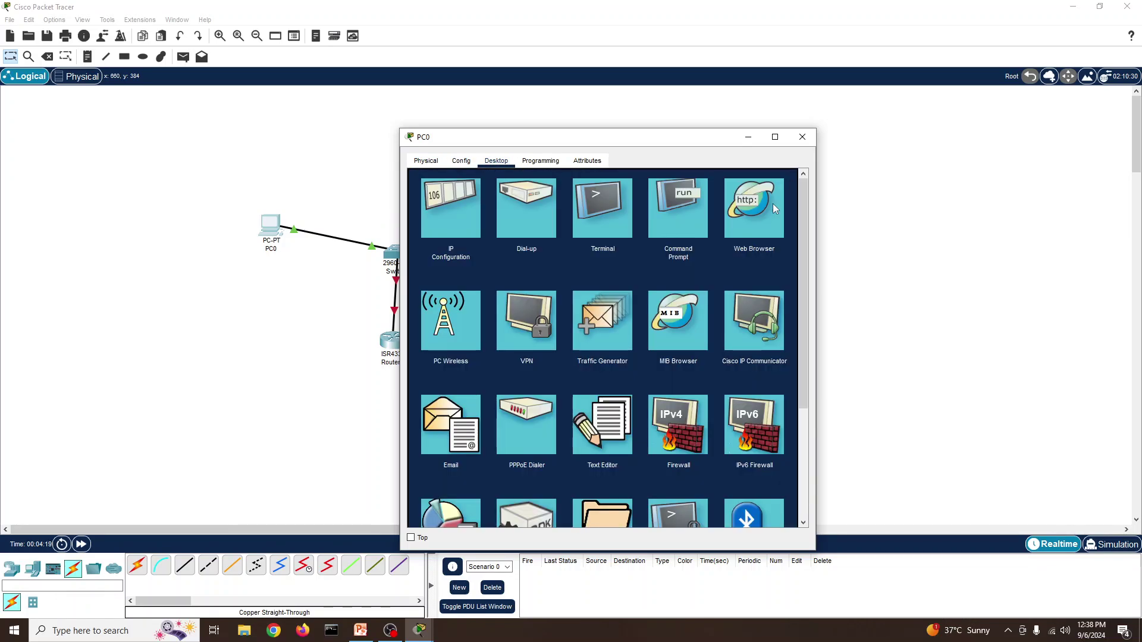
{"action": "left_click", "coordinate": [602, 248]}
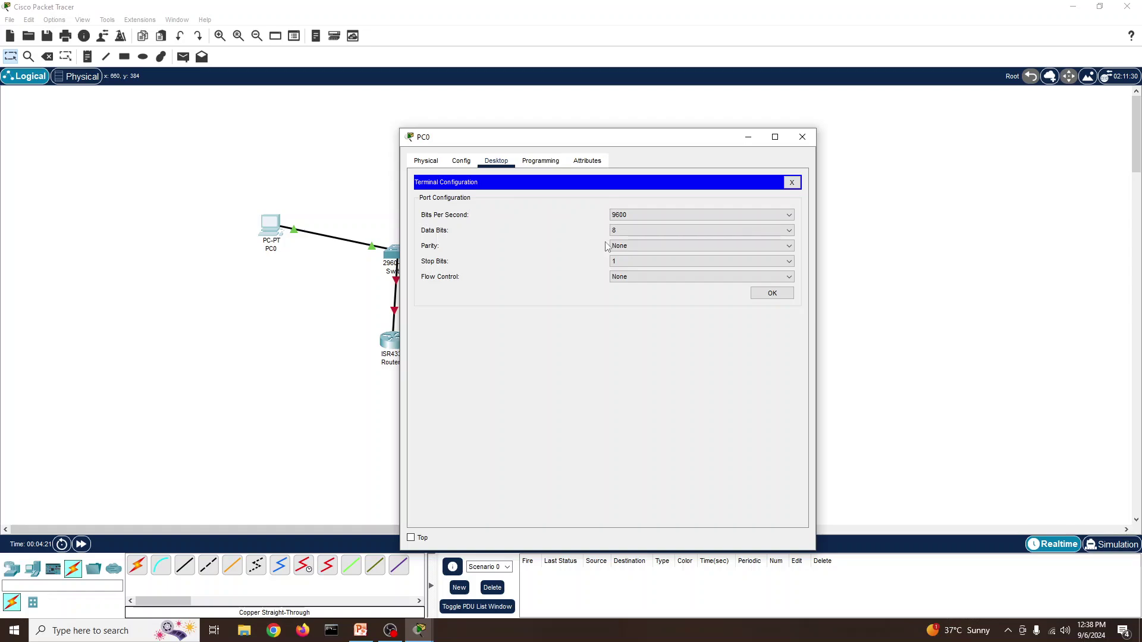
{"action": "left_click", "coordinate": [792, 182]}
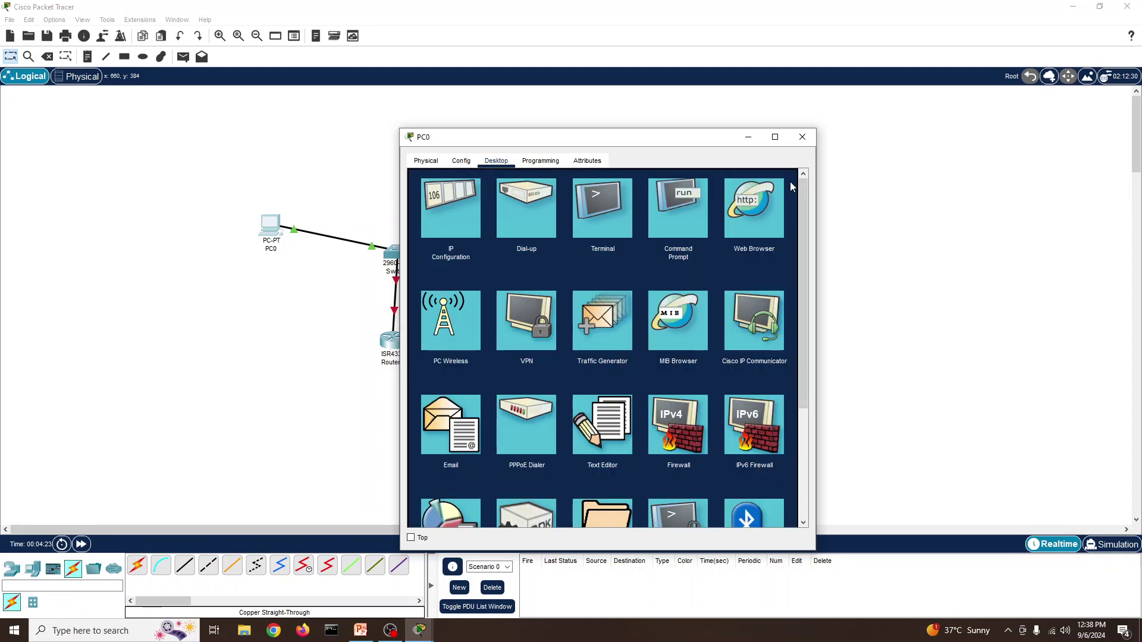
- Ping 10.10.10.1 from PC0's Command Prompt, and close the prompt
{"action": "left_click", "coordinate": [691, 225]}
{"action": "type", "text": "ping 10.10.10.1"}
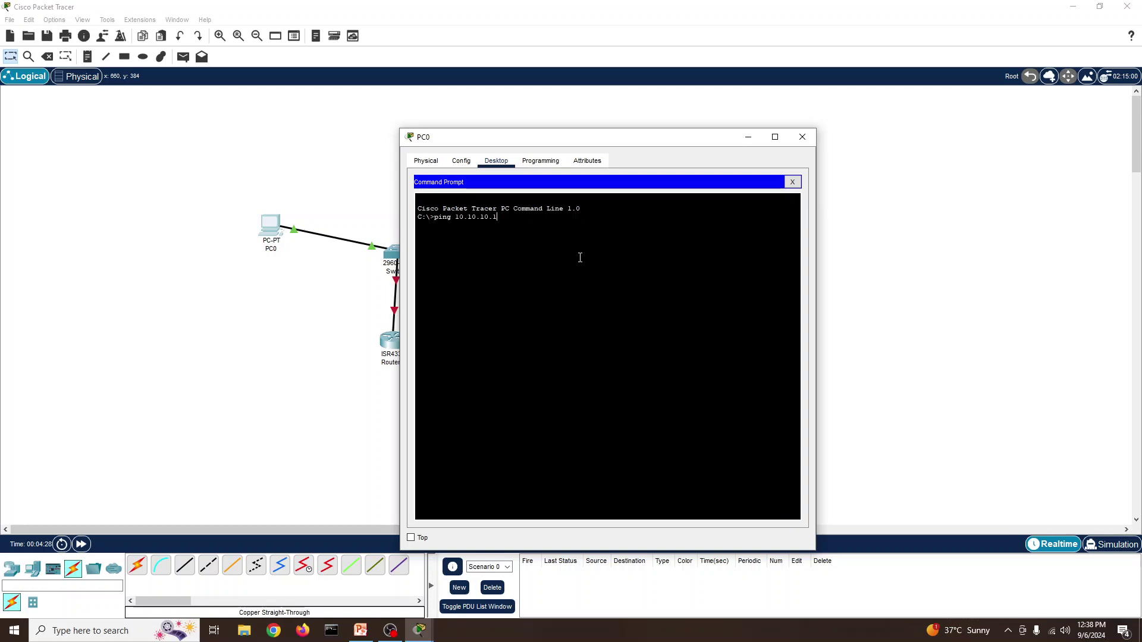
{"action": "key", "text": "Return"}
{"action": "left_click", "coordinate": [792, 181]}
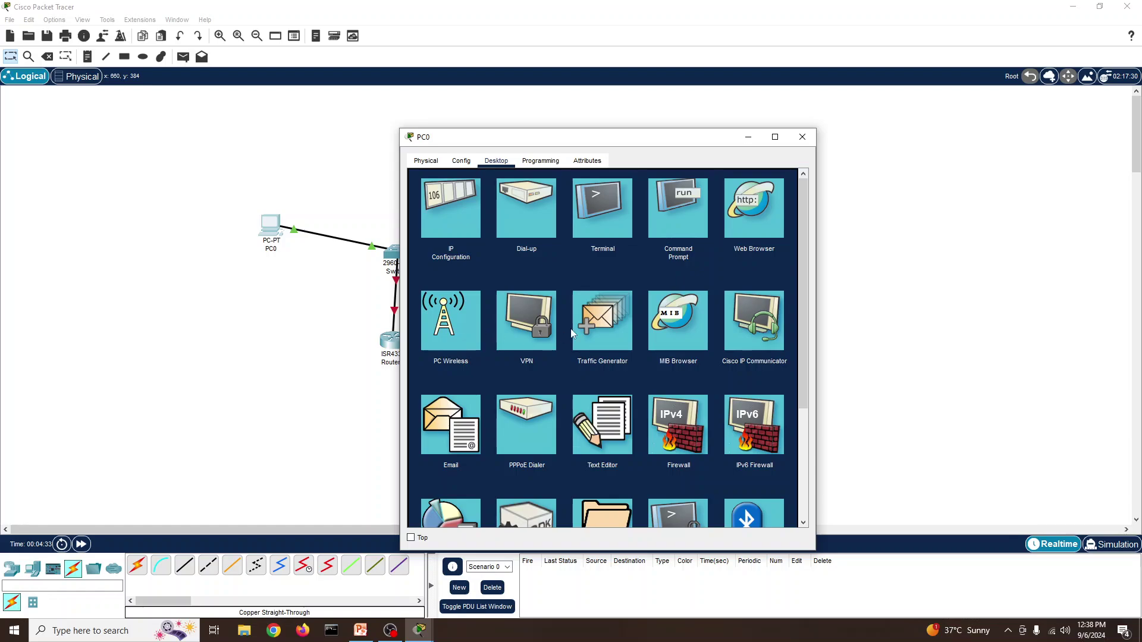
- Look through the rest of PC0's desktop applications and its physical module view, and close the PC0 window
{"action": "scroll", "coordinate": [612, 324], "scroll_direction": "down", "scroll_amount": 1}
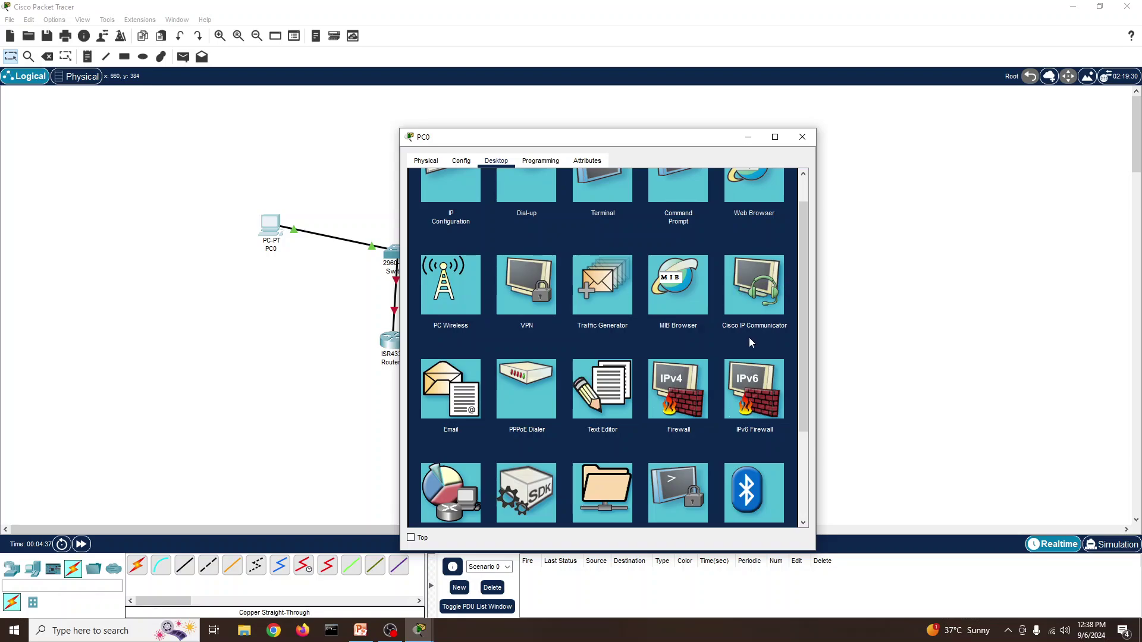
{"action": "scroll", "coordinate": [748, 337], "scroll_direction": "down", "scroll_amount": 1}
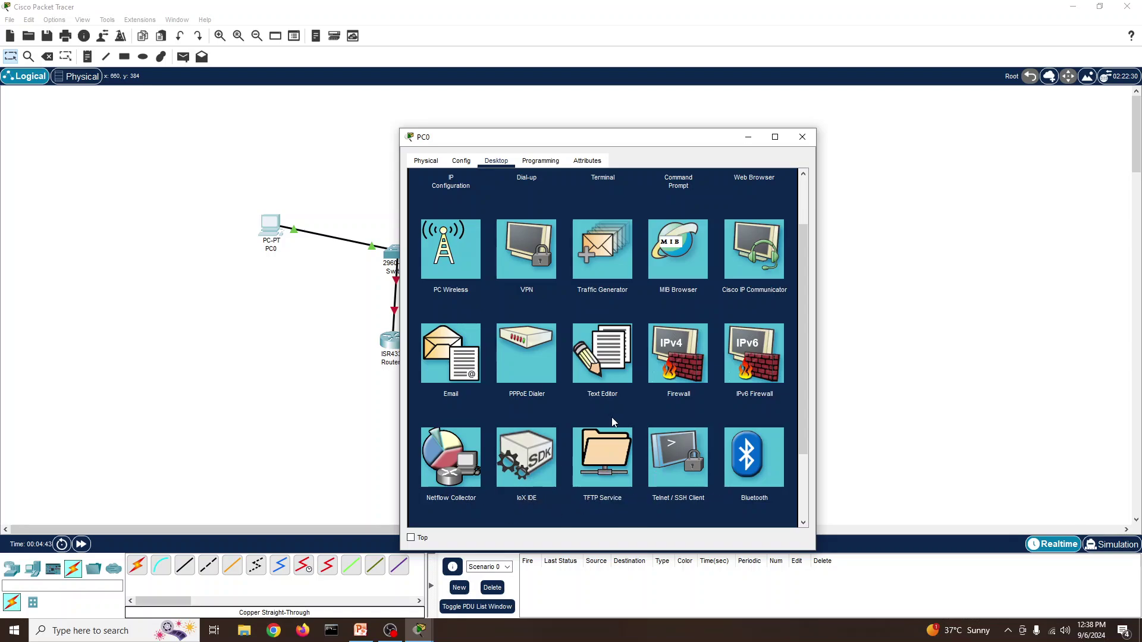
{"action": "scroll", "coordinate": [538, 333], "scroll_direction": "up", "scroll_amount": 2}
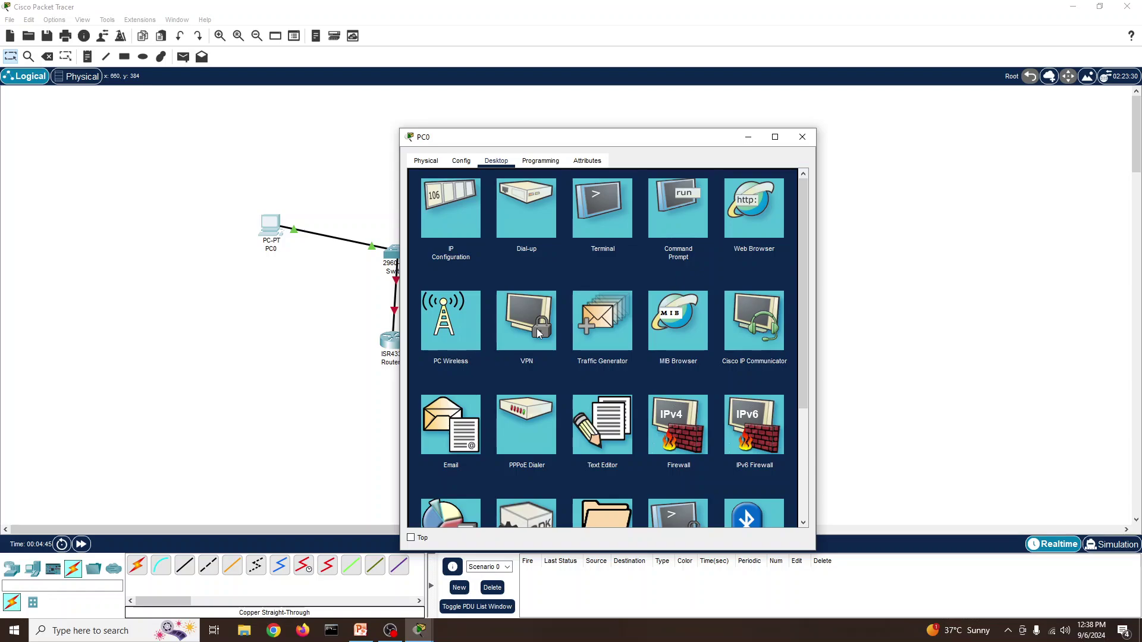
{"action": "scroll", "coordinate": [538, 333], "scroll_direction": "down", "scroll_amount": 1}
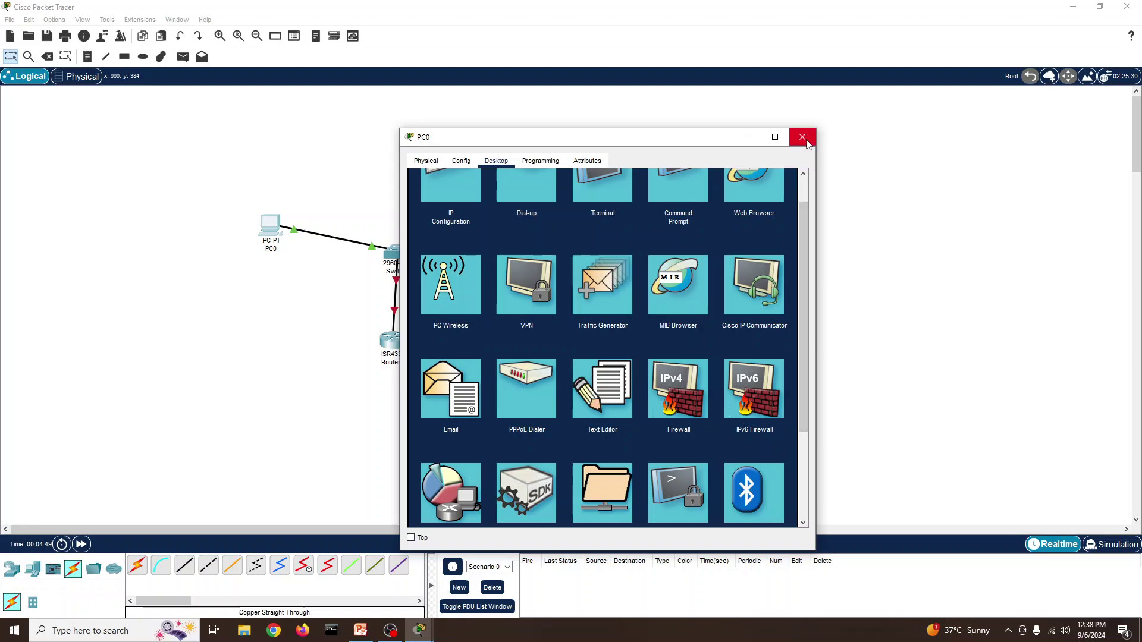
{"action": "scroll", "coordinate": [750, 230], "scroll_direction": "up", "scroll_amount": 1}
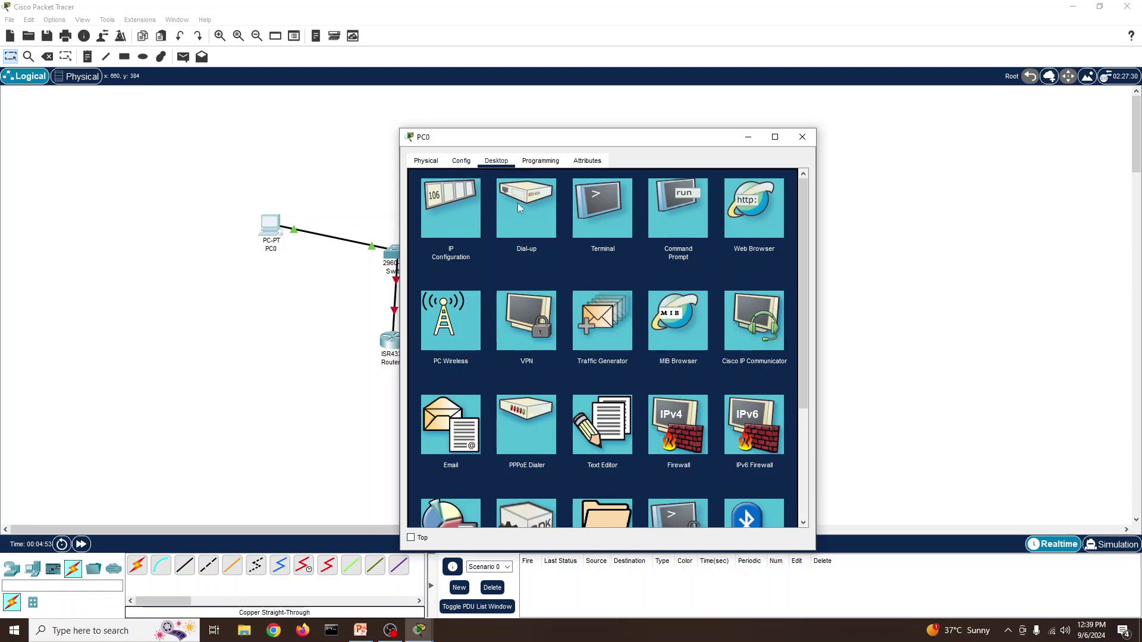
{"action": "left_click", "coordinate": [463, 166]}
{"action": "key", "text": "Left"}
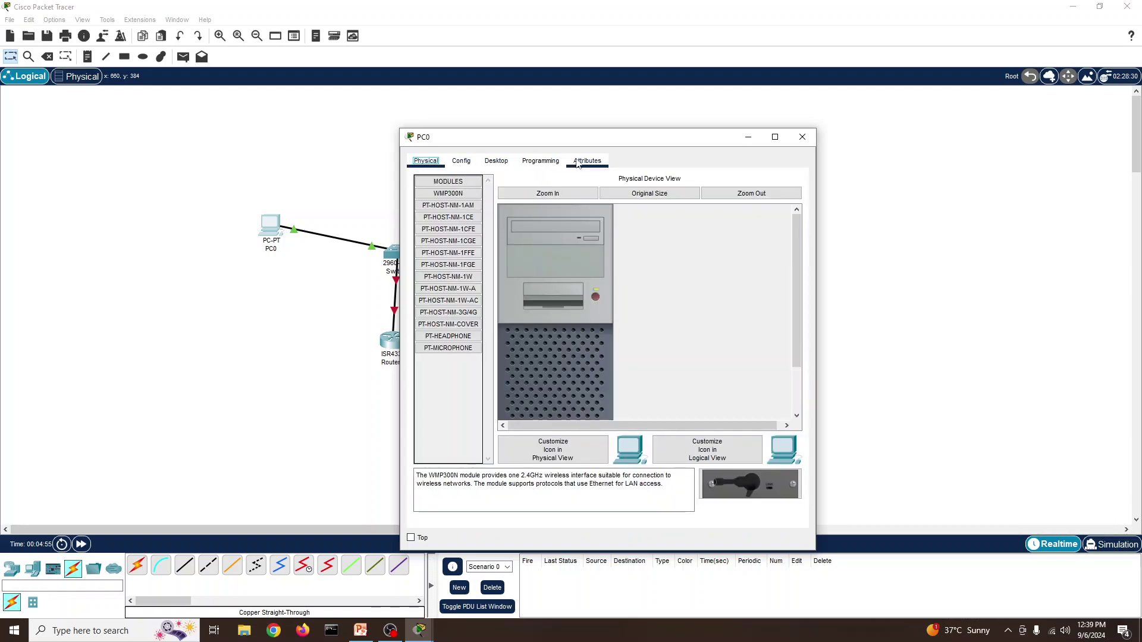
{"action": "left_click", "coordinate": [803, 137]}
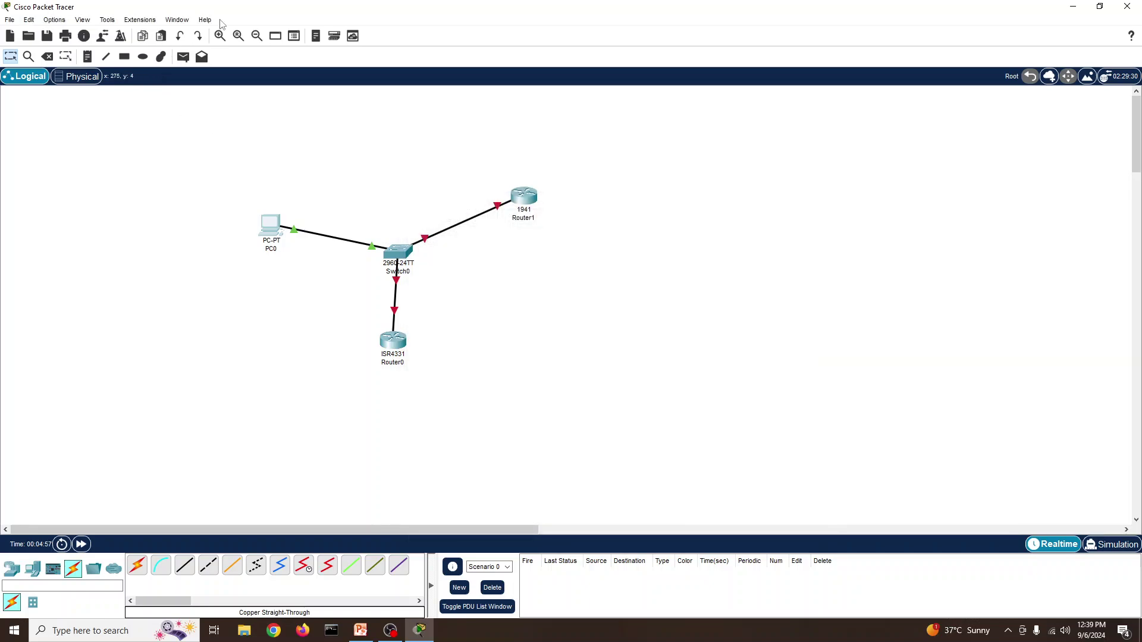
- Show the About information for Packet Tracer with its version, and close it
{"action": "left_click", "coordinate": [205, 20]}
{"action": "left_click", "coordinate": [223, 92]}
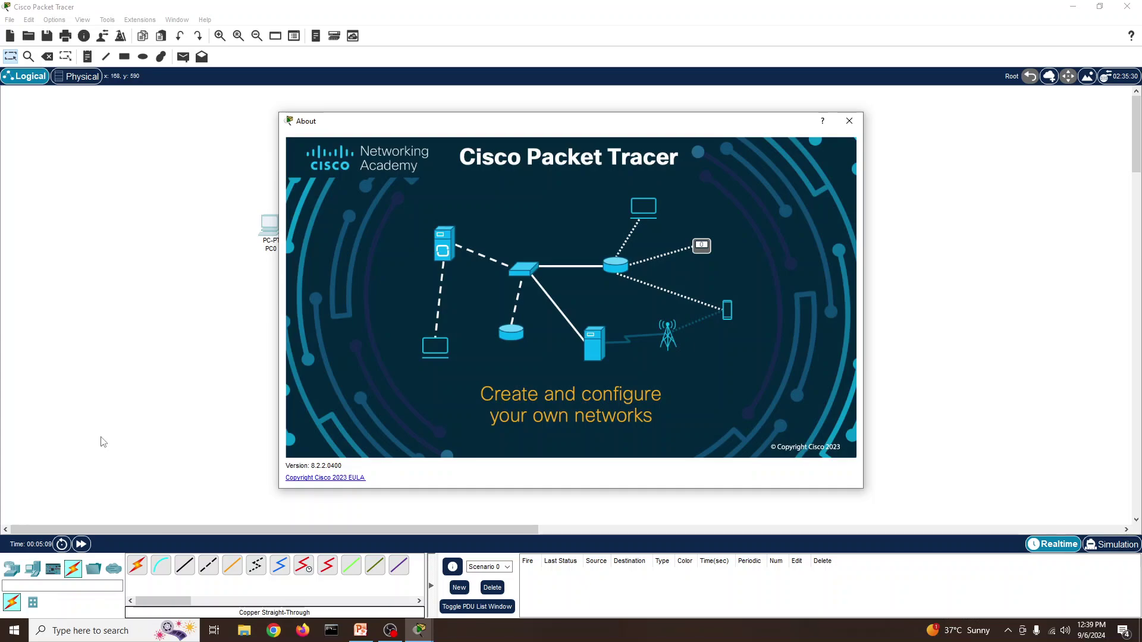
{"action": "left_click", "coordinate": [851, 125]}
- Switch to PowerPoint, show the Basic Commands slide and highlight the switch configuration commands on it
{"action": "left_click", "coordinate": [364, 631]}
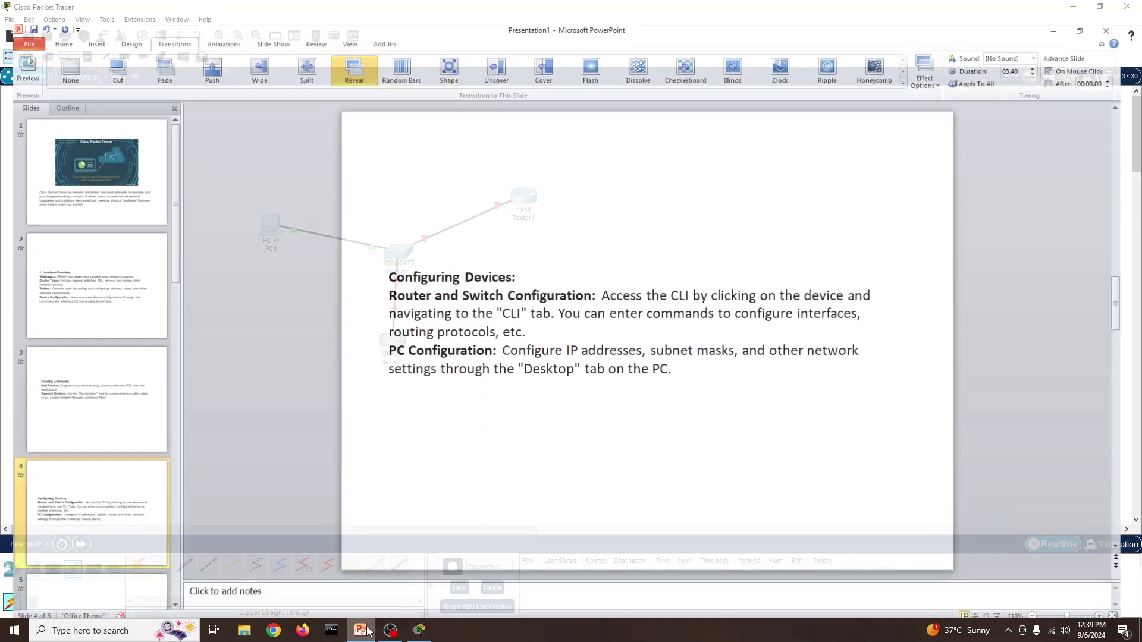
{"action": "scroll", "coordinate": [103, 386], "scroll_direction": "down", "scroll_amount": 2}
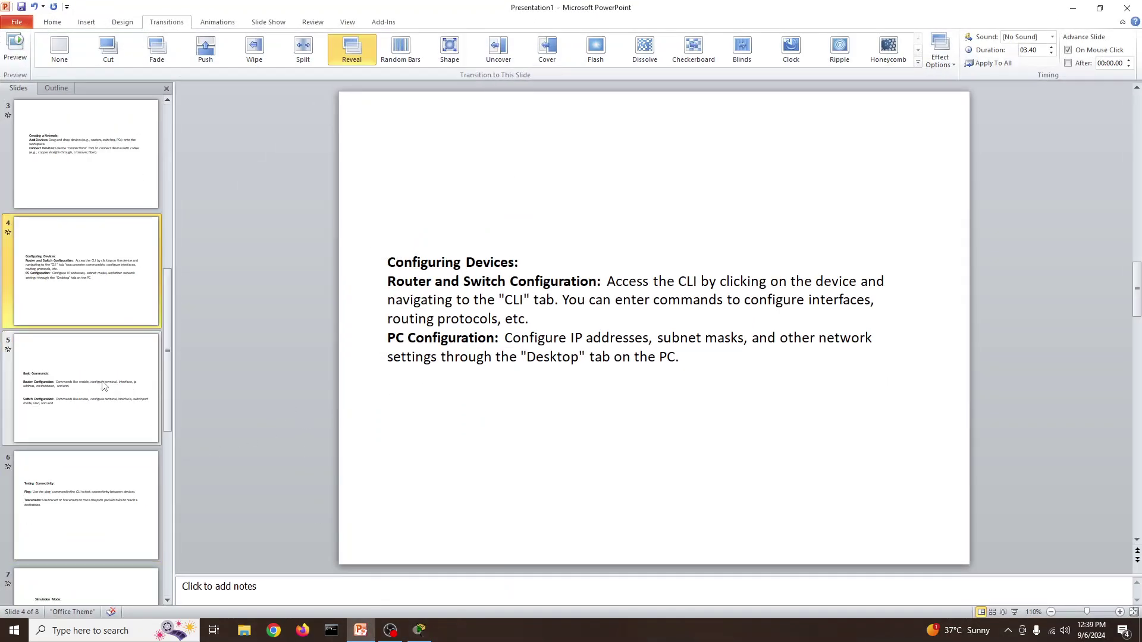
{"action": "left_click", "coordinate": [106, 376]}
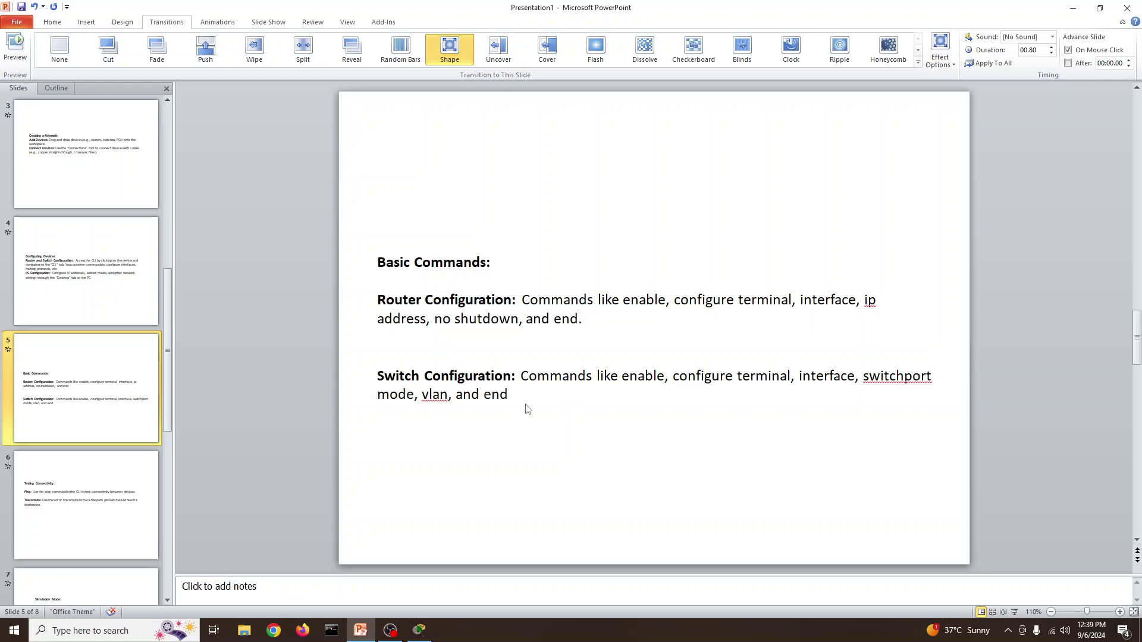
{"action": "left_click_drag", "start_coordinate": [523, 379], "coordinate": [828, 391]}
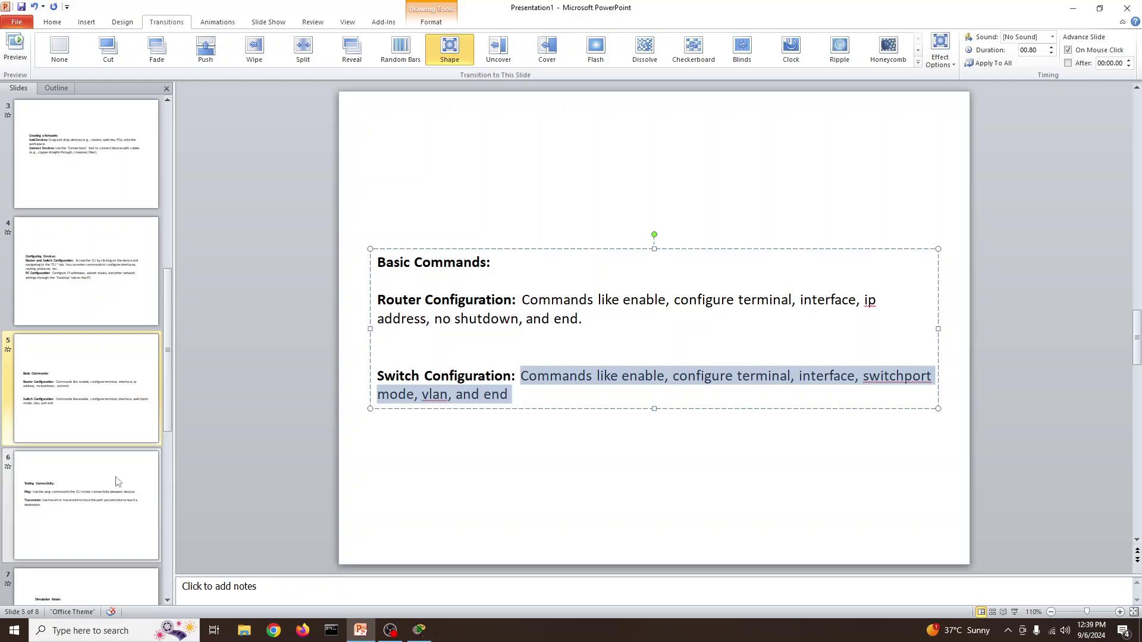
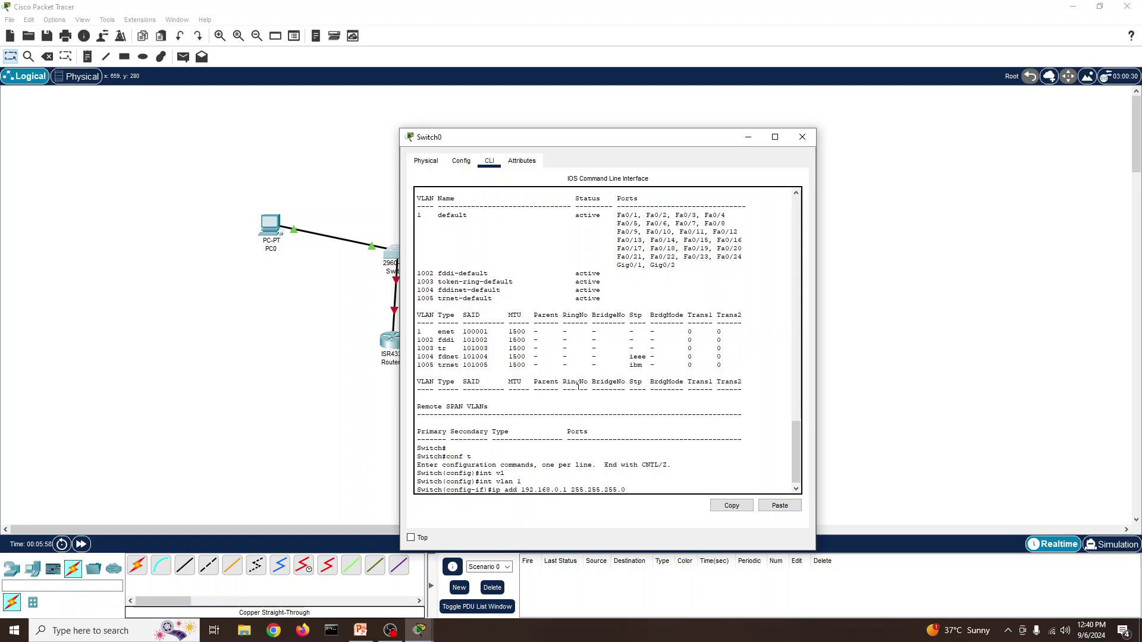
- Apply IP address 192.168.0.1 255.255.255.0 to Switch0's VLAN 1 interface, enable it with no shut, and exit configuration mode
{"action": "key", "text": "Return"}
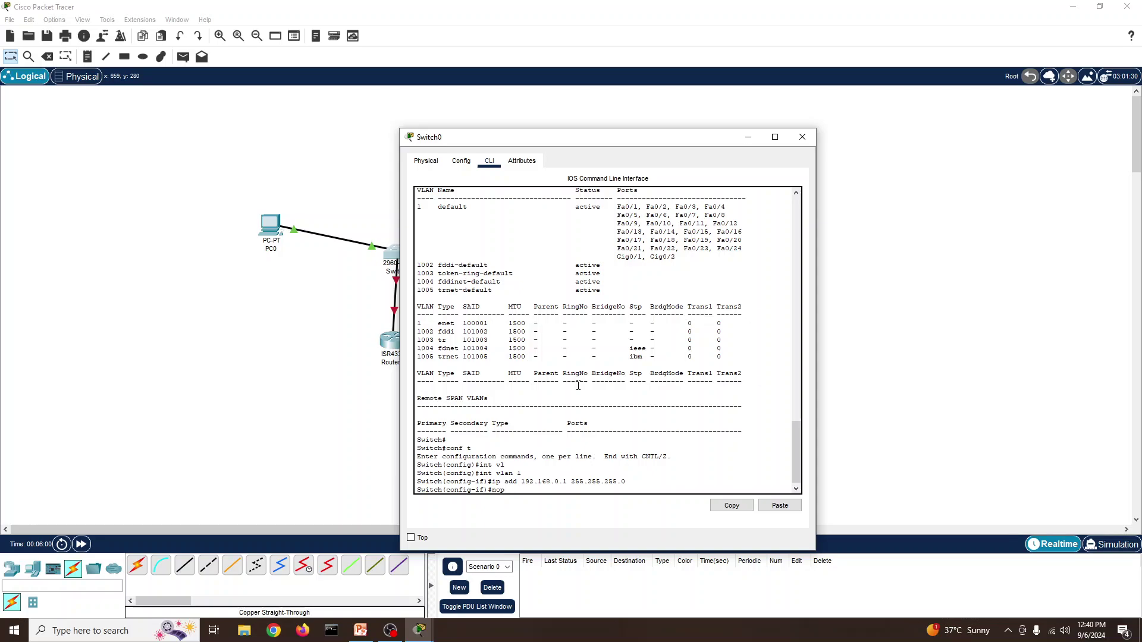
{"action": "type", "text": "no shut"}
{"action": "key", "text": "Return"}
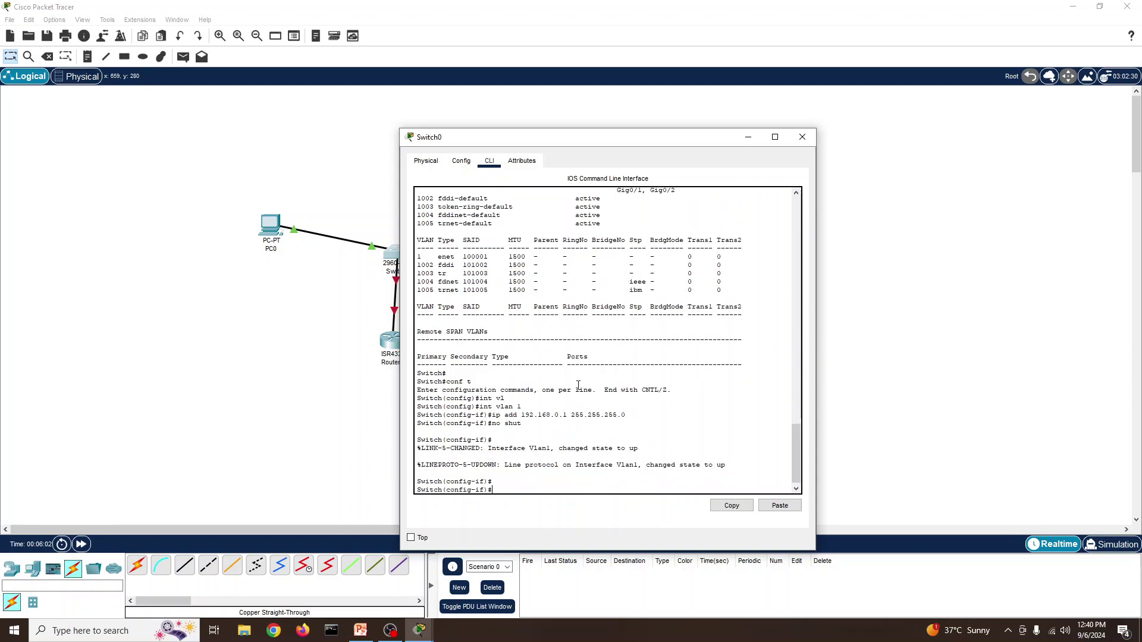
{"action": "key", "text": "Return"}
{"action": "key", "text": "Return"}
{"action": "type", "text": "exit"}
{"action": "key", "text": "Return"}
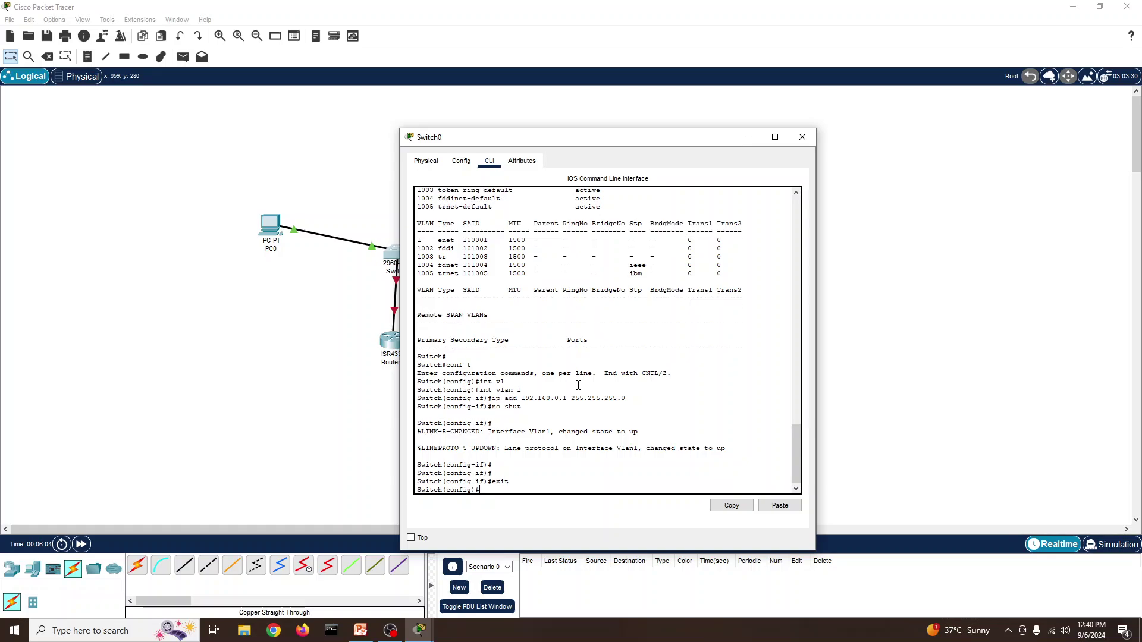
{"action": "type", "text": "exit"}
{"action": "key", "text": "Return"}
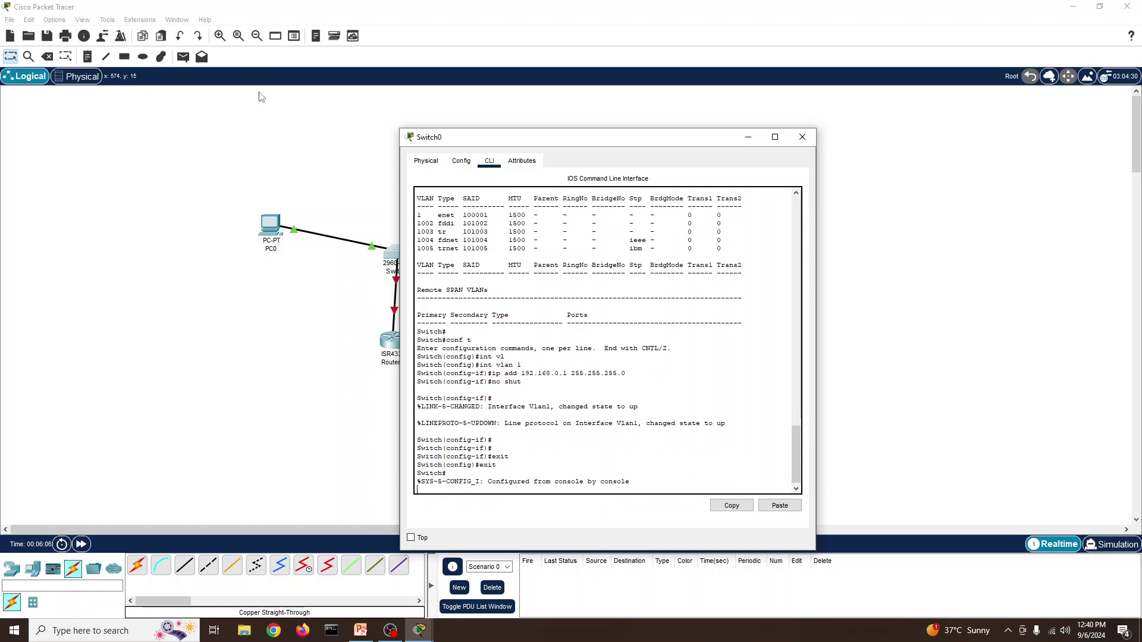
- Give PC0's FastEthernet0 the static IPv4 address 192.168.0.2 with subnet mask 255.255.255.0 in its IP Configuration tool
{"action": "left_click", "coordinate": [279, 234]}
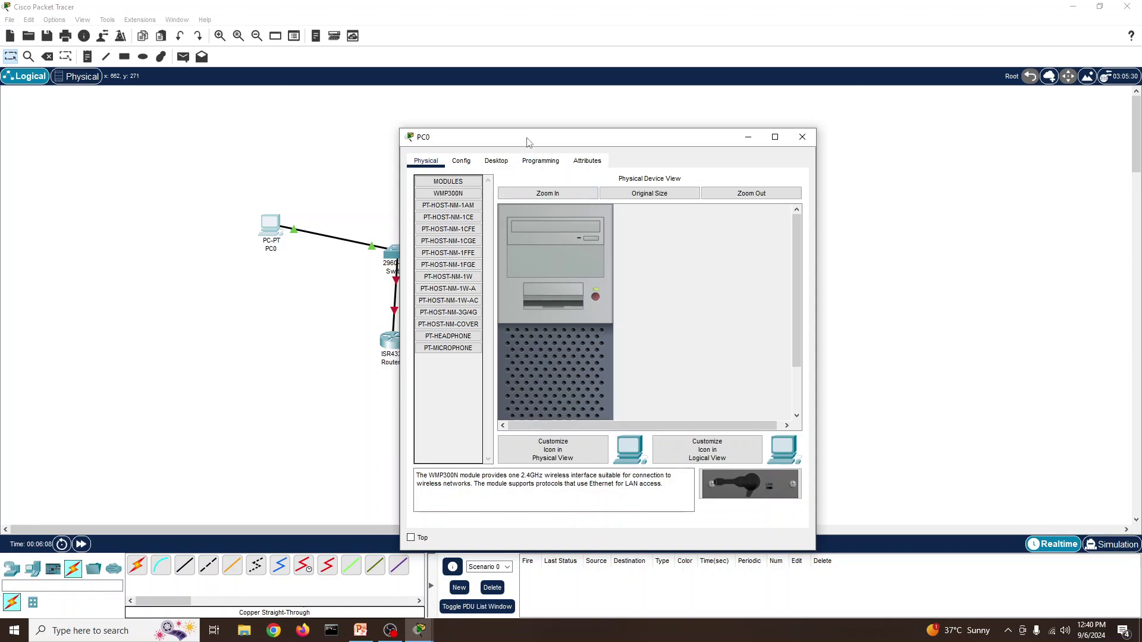
{"action": "left_click_drag", "start_coordinate": [529, 140], "coordinate": [728, 125]}
{"action": "left_click", "coordinate": [661, 144]}
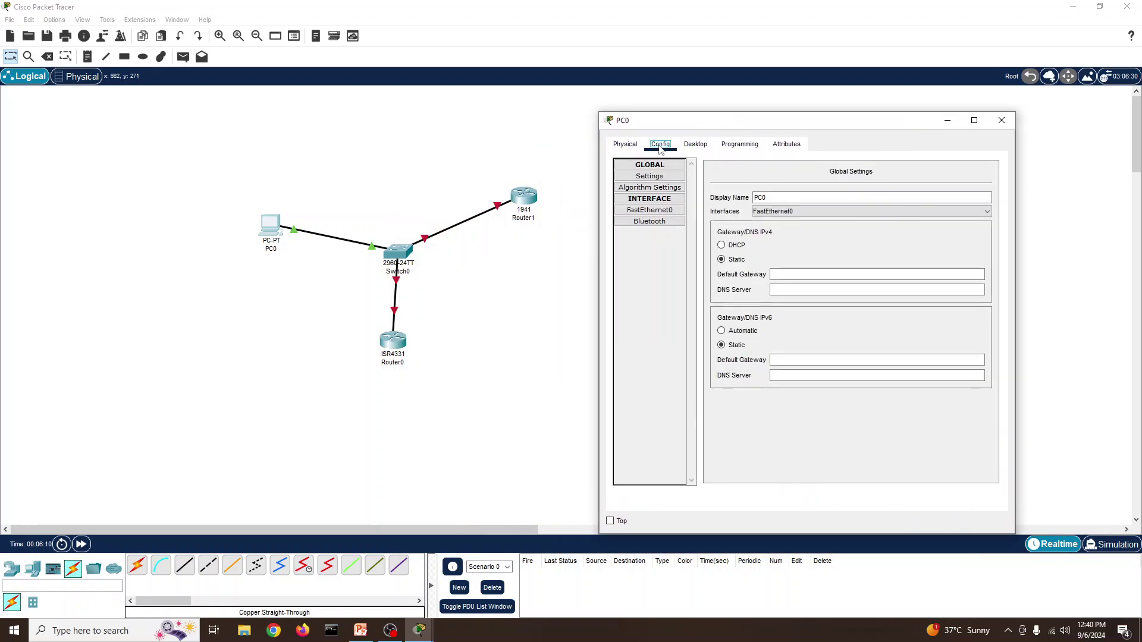
{"action": "left_click", "coordinate": [695, 144]}
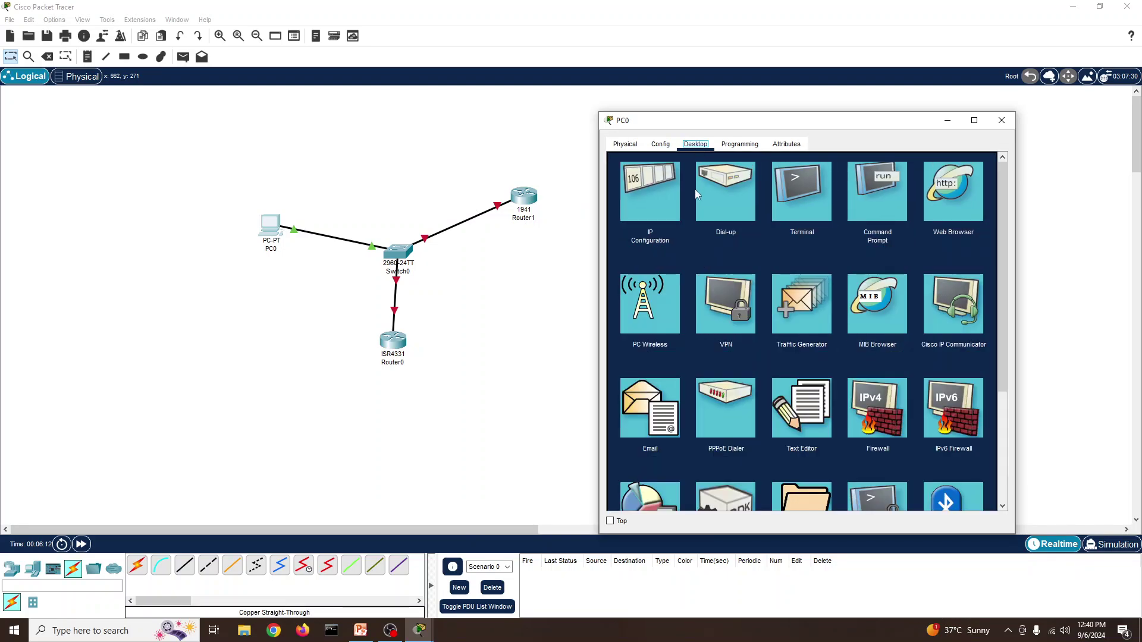
{"action": "left_click", "coordinate": [660, 203]}
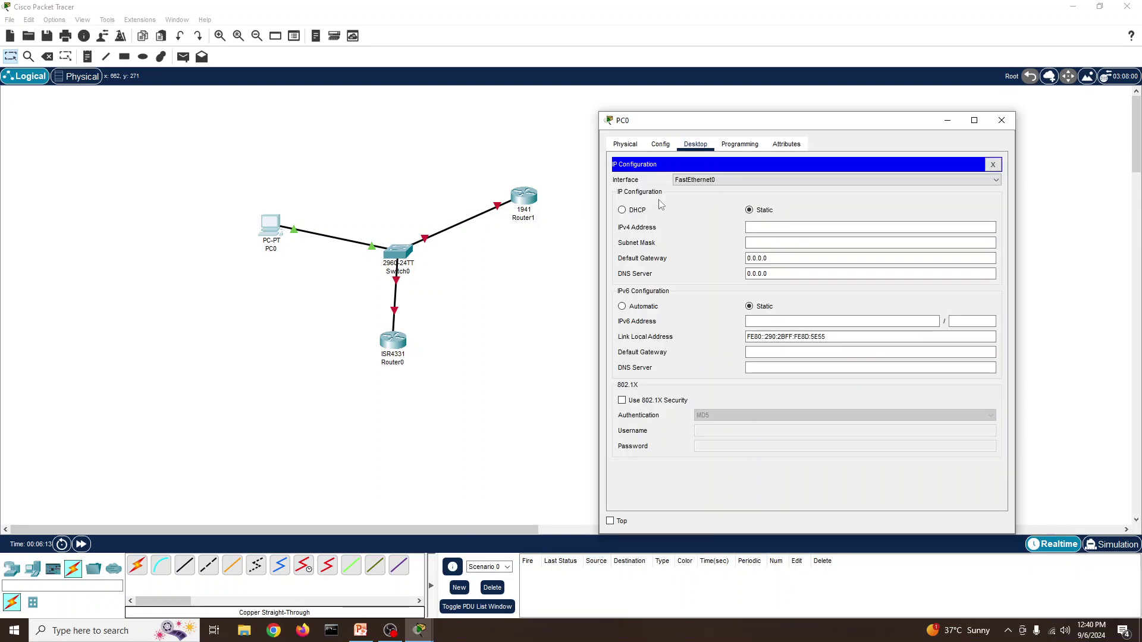
{"action": "left_click", "coordinate": [759, 229]}
{"action": "type", "text": "192.168.0.2"}
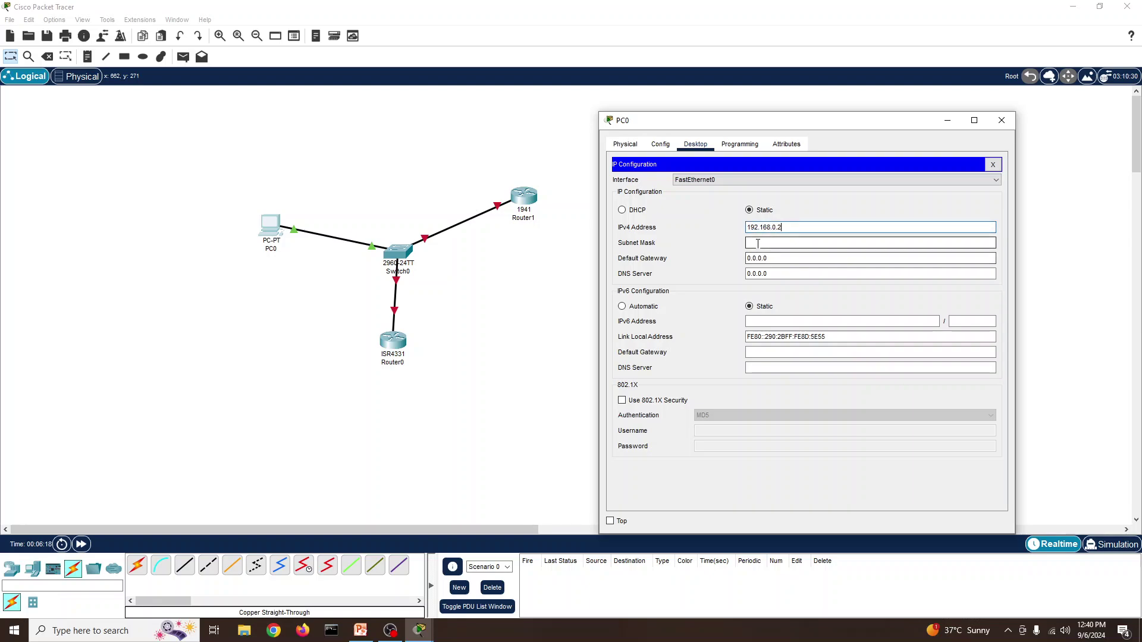
{"action": "left_click", "coordinate": [758, 242]}
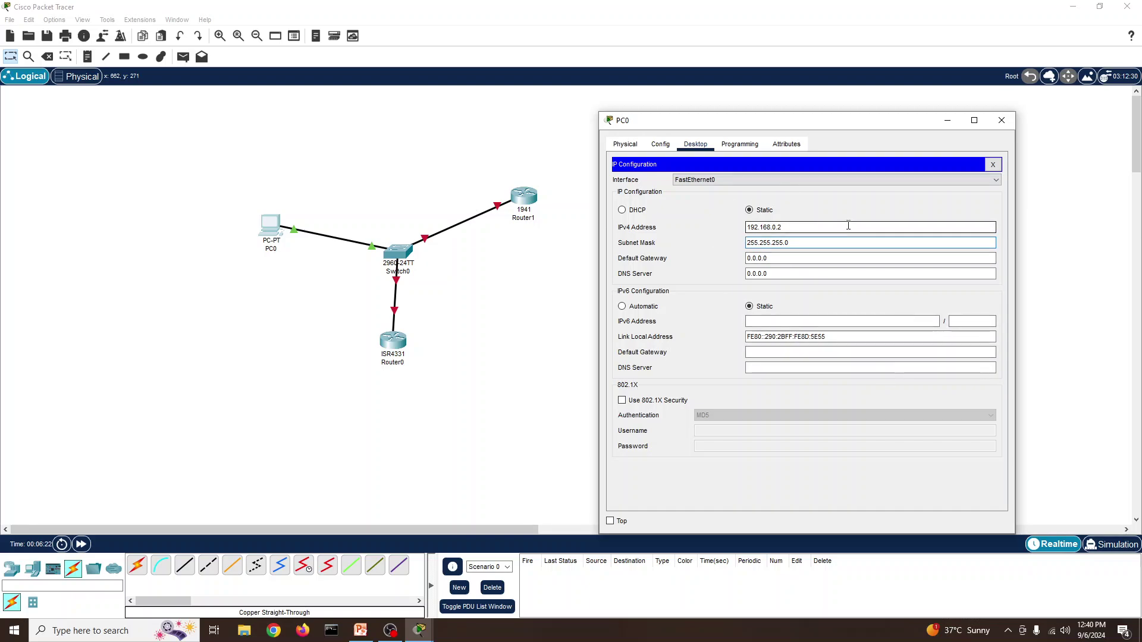
{"action": "left_click", "coordinate": [993, 164]}
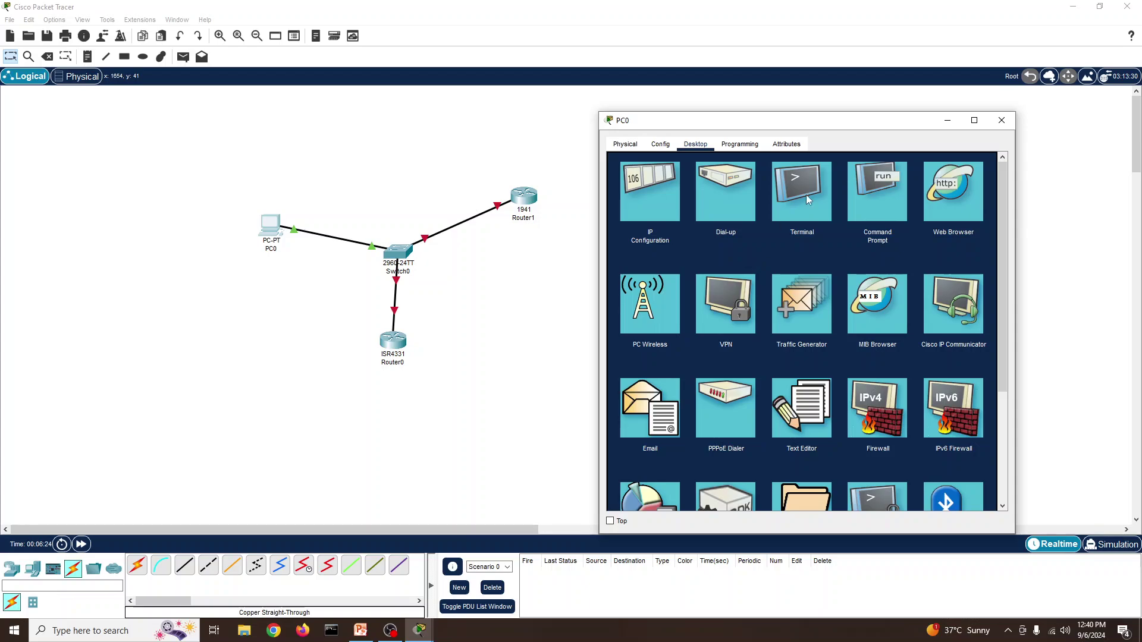
- Display PC0's IP settings with ipconfig in its Command Prompt
{"action": "left_click", "coordinate": [870, 188]}
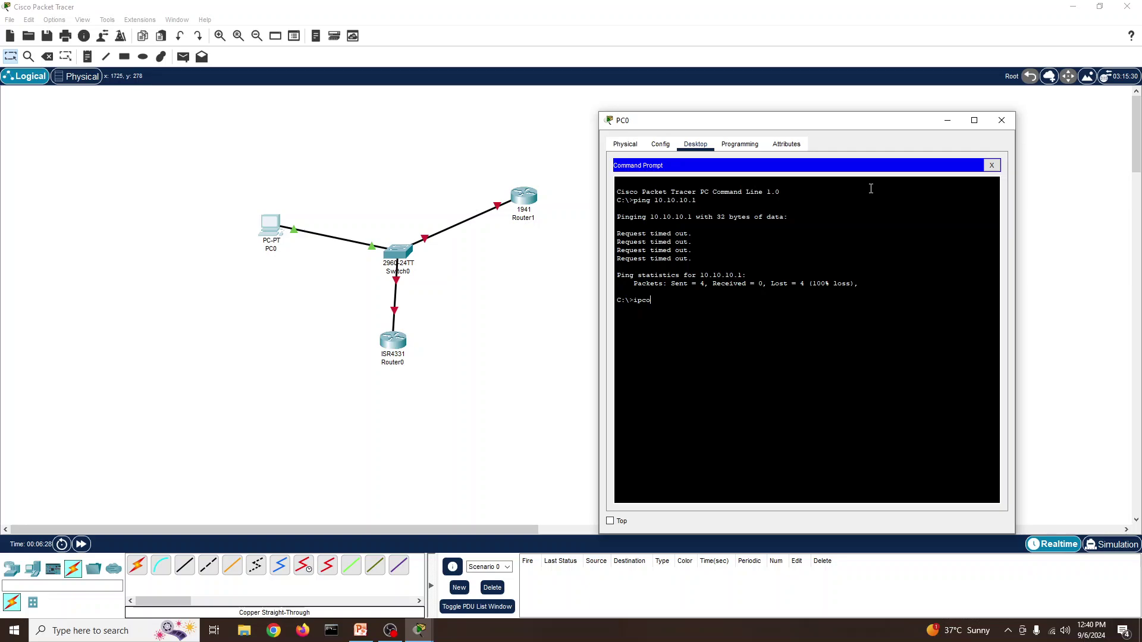
{"action": "type", "text": "ipconfog"}
{"action": "key", "text": "Return"}
{"action": "type", "text": "ipconfig"}
{"action": "key", "text": "Return"}
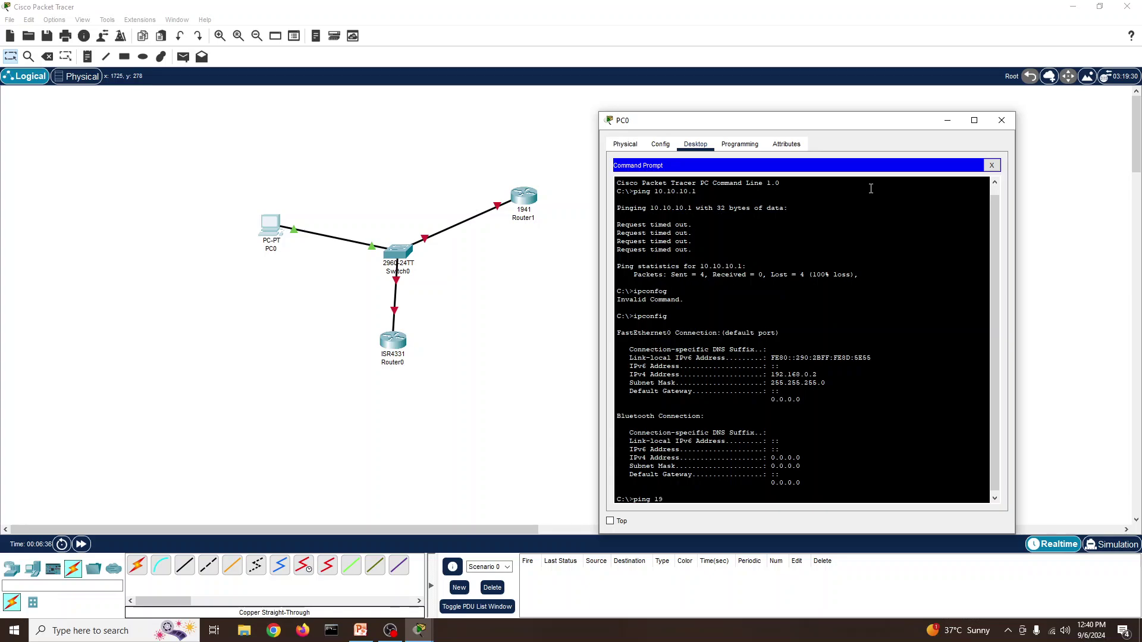
- Ping Switch0 at 192.168.0.1 from PC0's Command Prompt to test connectivity
{"action": "type", "text": "ping 192.168.0.1"}
{"action": "key", "text": "Return"}
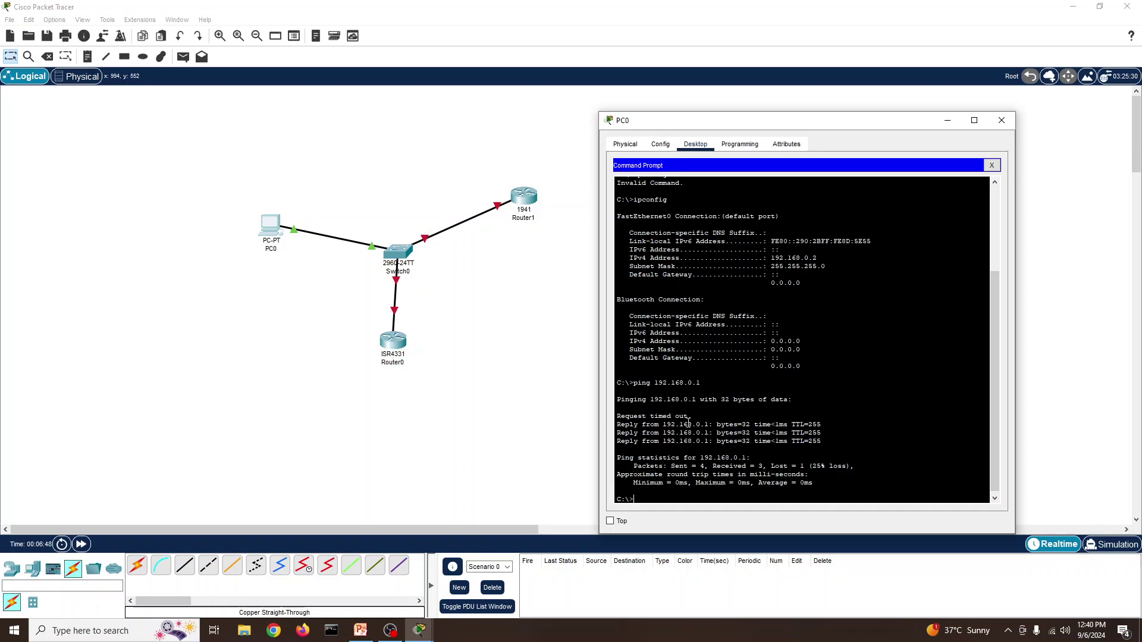
- Switch to PowerPoint and go from the Testing Connectivity slide to the Simulation Mode slide
{"action": "left_click", "coordinate": [360, 631]}
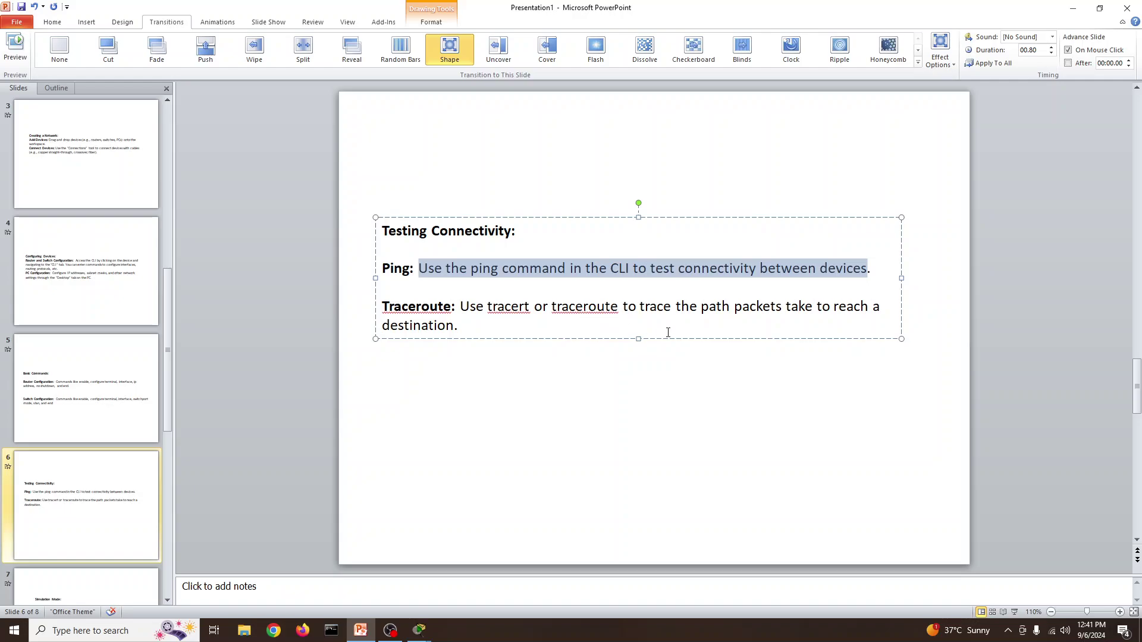
{"action": "left_click", "coordinate": [98, 498]}
{"action": "scroll", "coordinate": [98, 499], "scroll_direction": "down", "scroll_amount": 3}
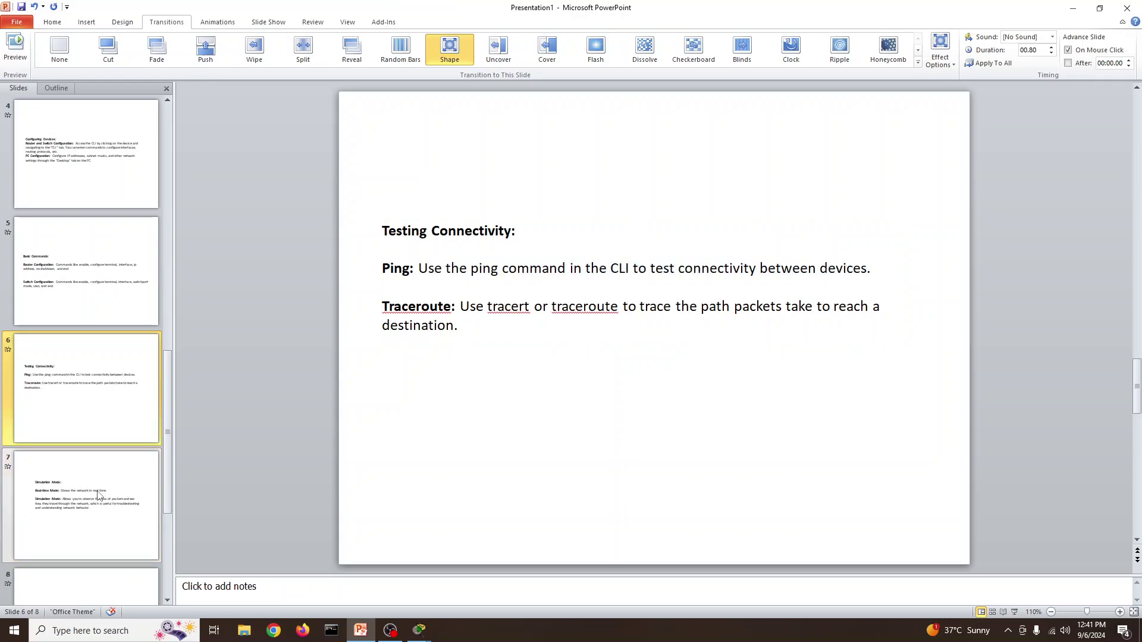
{"action": "left_click", "coordinate": [119, 379]}
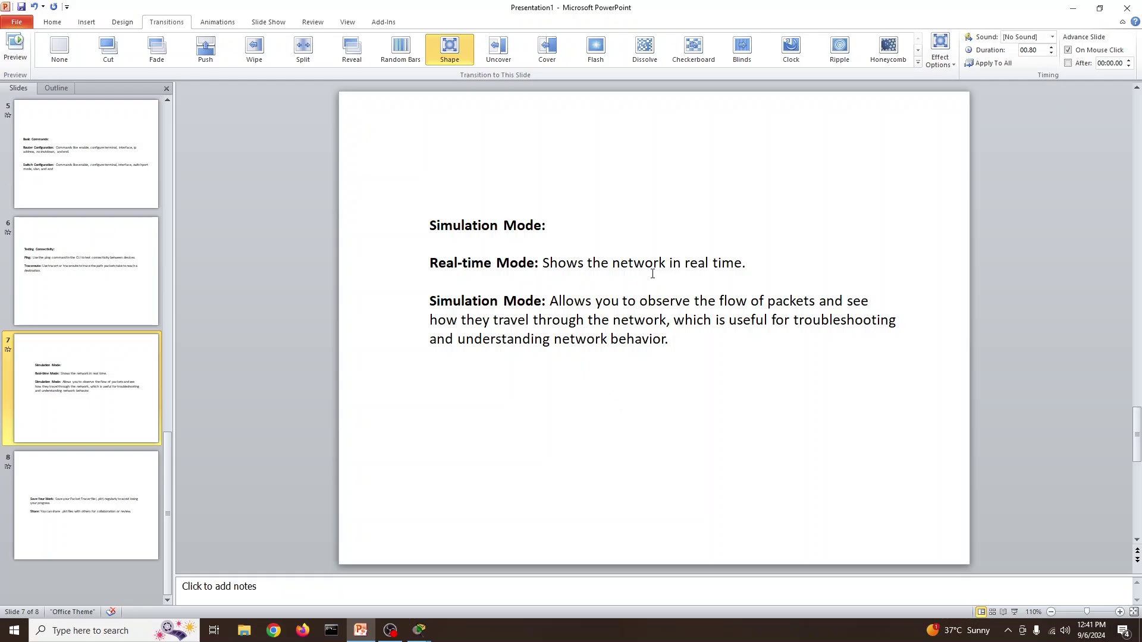
- Return to Cisco Packet Tracer and move Router0 slightly lower beneath Switch0, closing Router1's window after a brief look
{"action": "left_click", "coordinate": [1072, 8]}
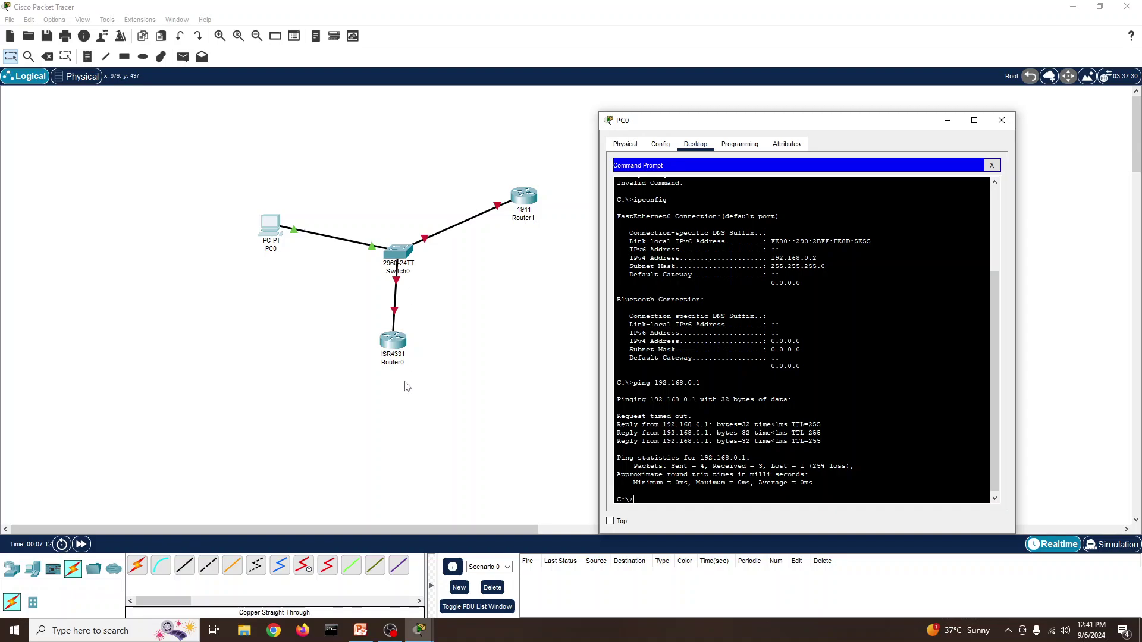
{"action": "left_click_drag", "start_coordinate": [392, 352], "coordinate": [398, 371]}
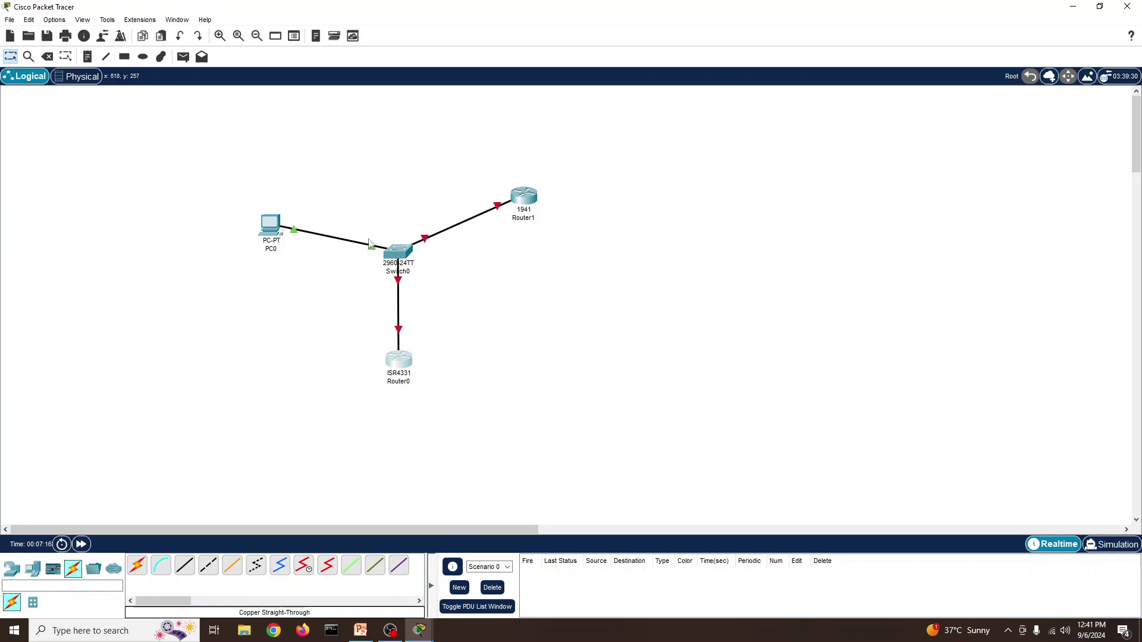
{"action": "left_click", "coordinate": [520, 200]}
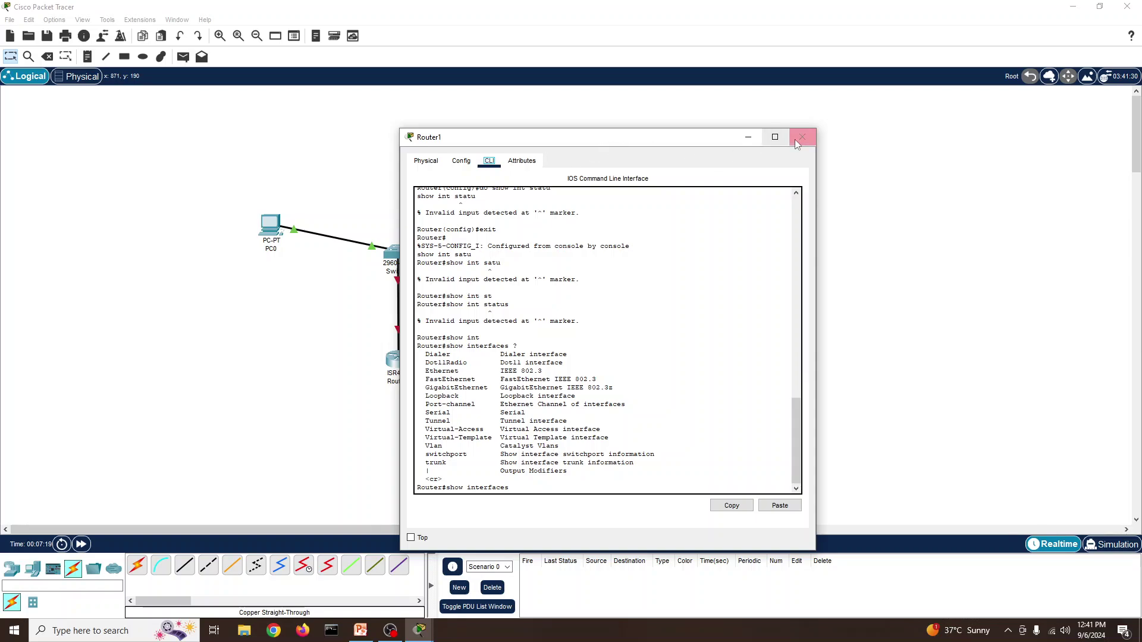
{"action": "left_click", "coordinate": [797, 140]}
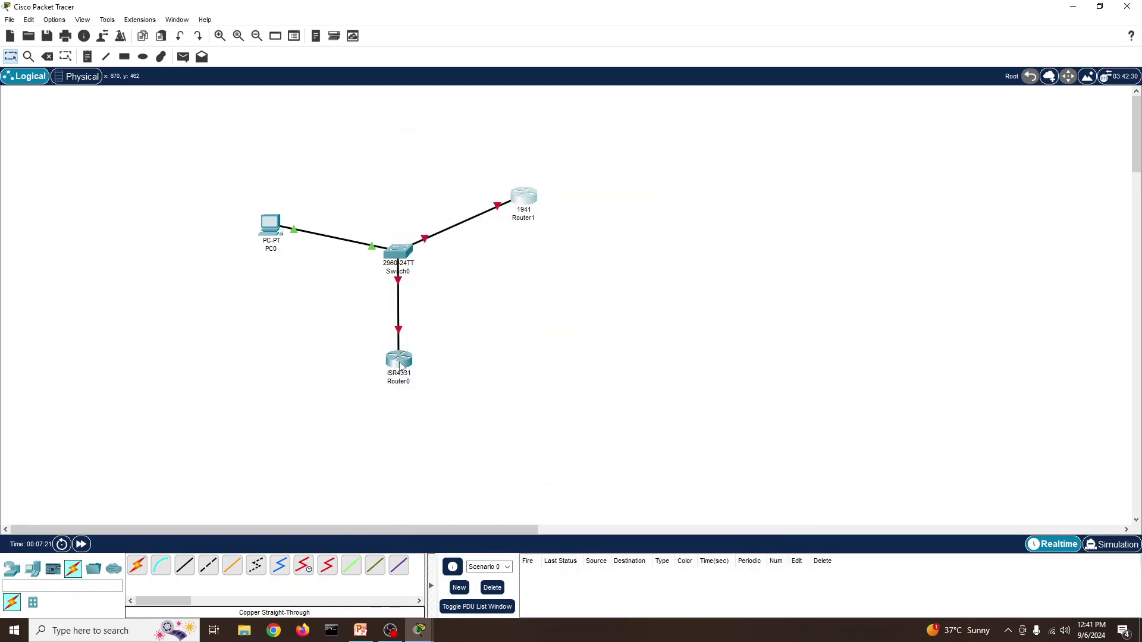
{"action": "left_click_drag", "start_coordinate": [400, 365], "coordinate": [402, 367]}
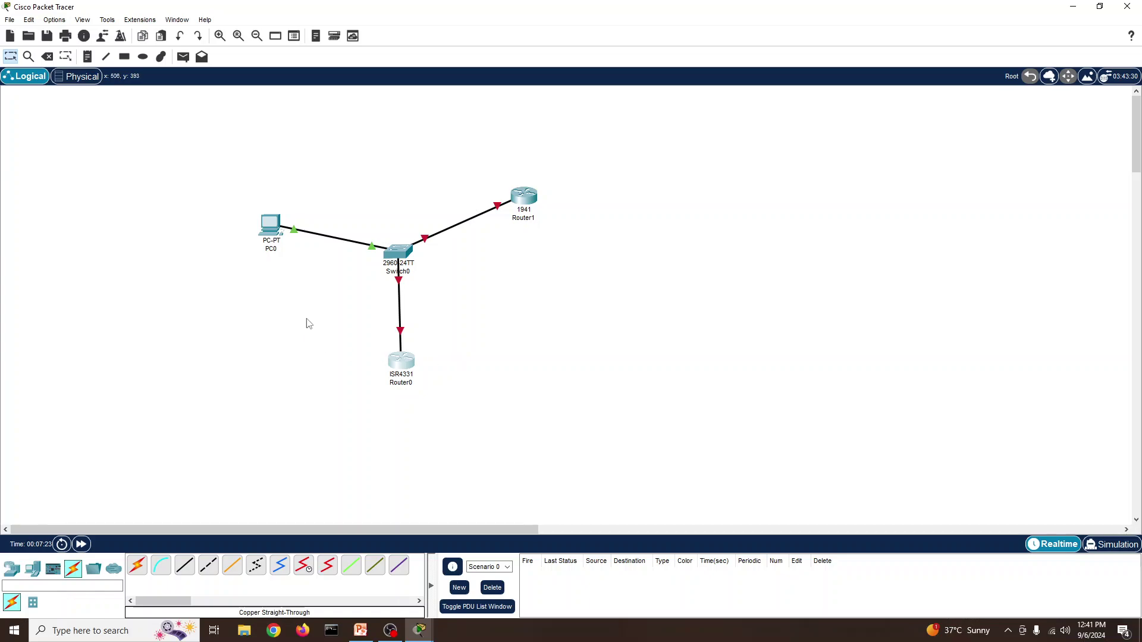
- Look through the Preferences pages from Interface to Image Cleanup, including Administrative, Show/Hide, Font, Answer Tree and Publishers, and close the dialog
{"action": "left_click", "coordinate": [30, 23]}
{"action": "mouse_move", "coordinate": [54, 20]}
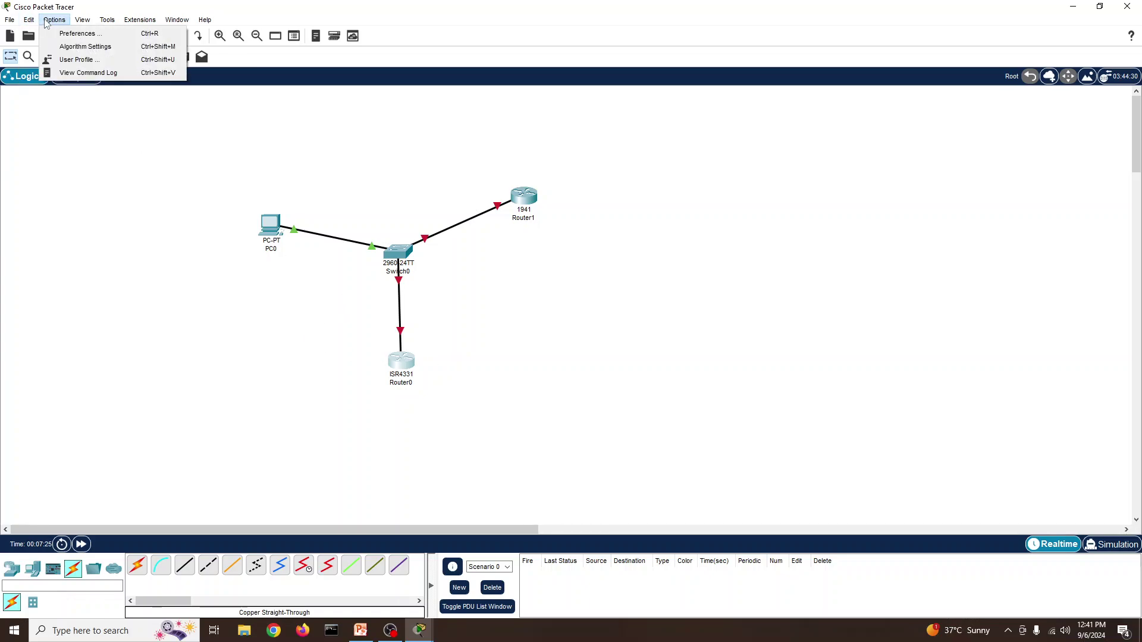
{"action": "left_click", "coordinate": [82, 34]}
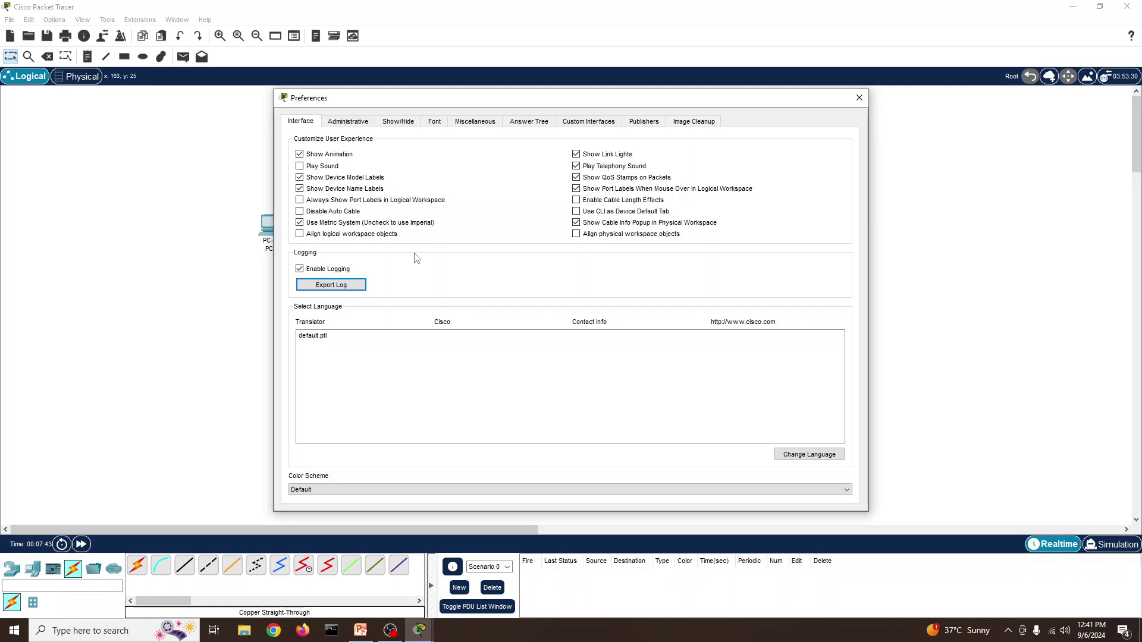
{"action": "left_click", "coordinate": [353, 123]}
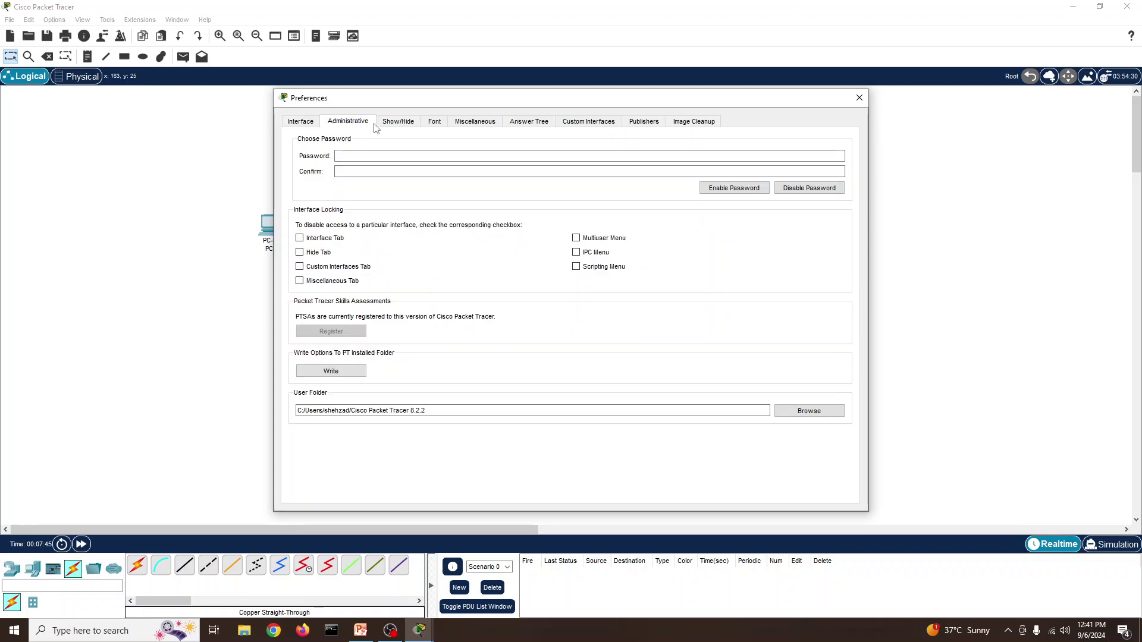
{"action": "left_click", "coordinate": [400, 123]}
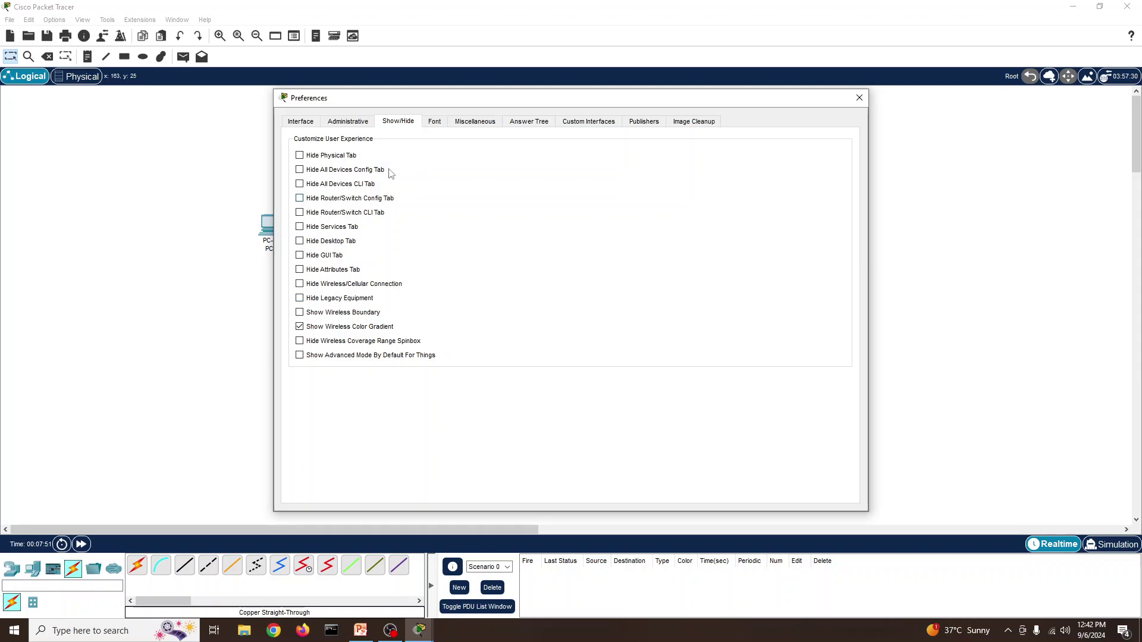
{"action": "left_click", "coordinate": [435, 123]}
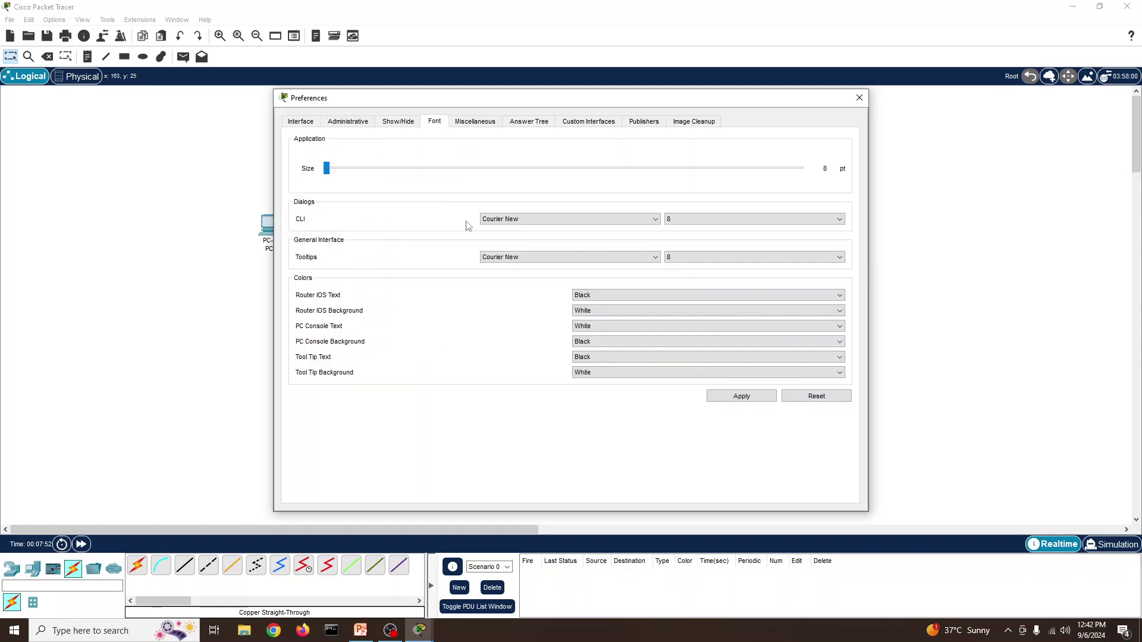
{"action": "left_click", "coordinate": [484, 121]}
{"action": "left_click", "coordinate": [527, 122]}
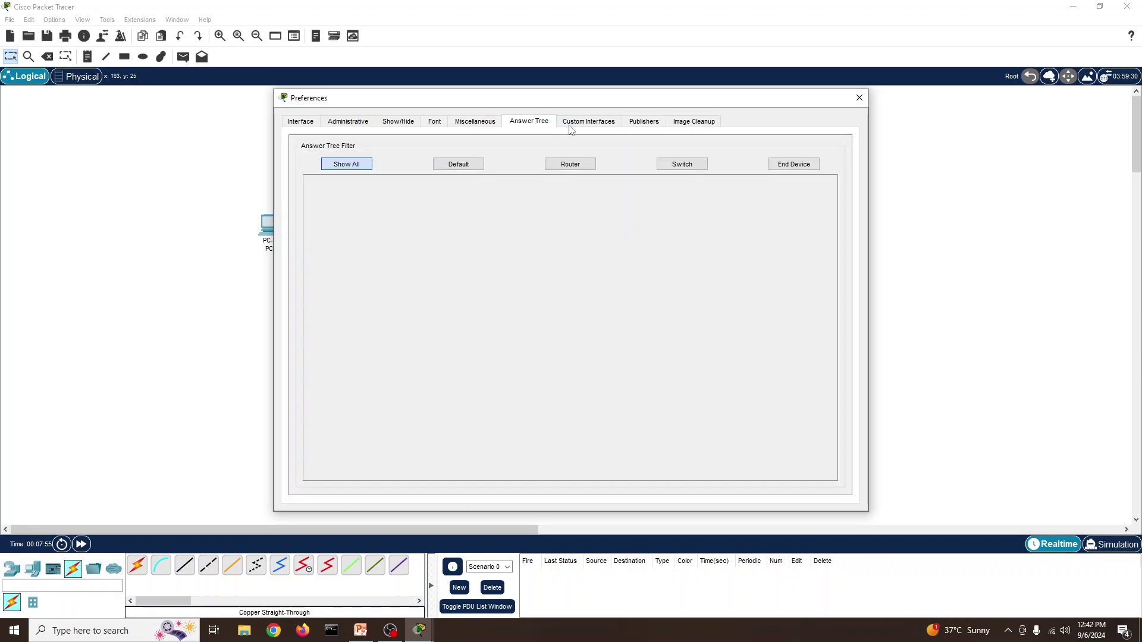
{"action": "left_click", "coordinate": [598, 123]}
{"action": "left_click", "coordinate": [641, 123]}
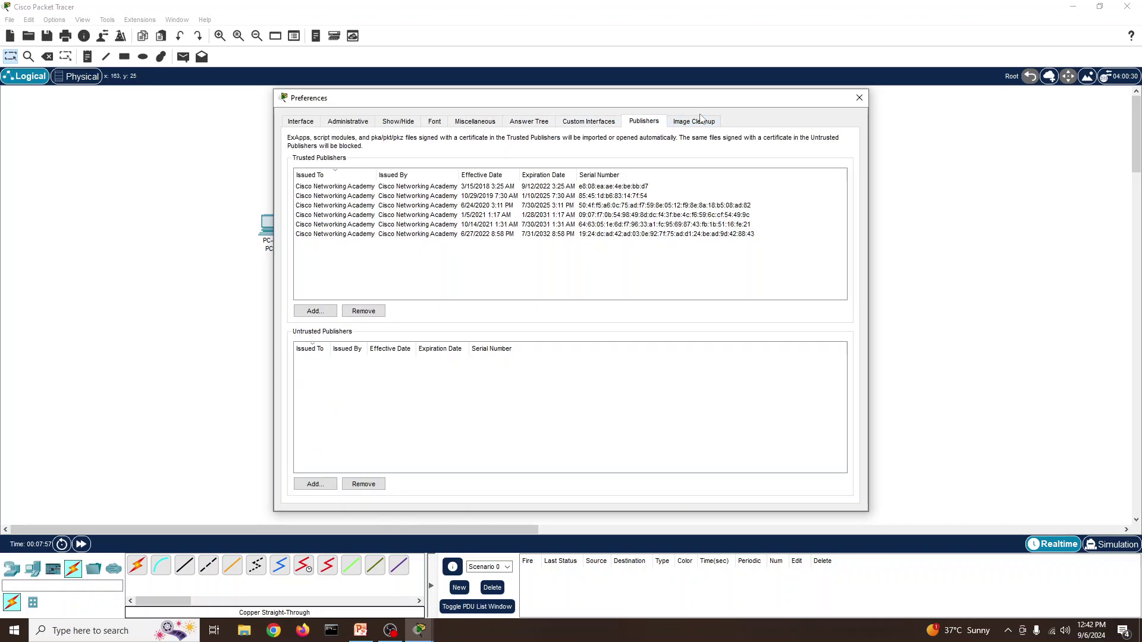
{"action": "left_click", "coordinate": [696, 121]}
{"action": "left_click", "coordinate": [859, 98]}
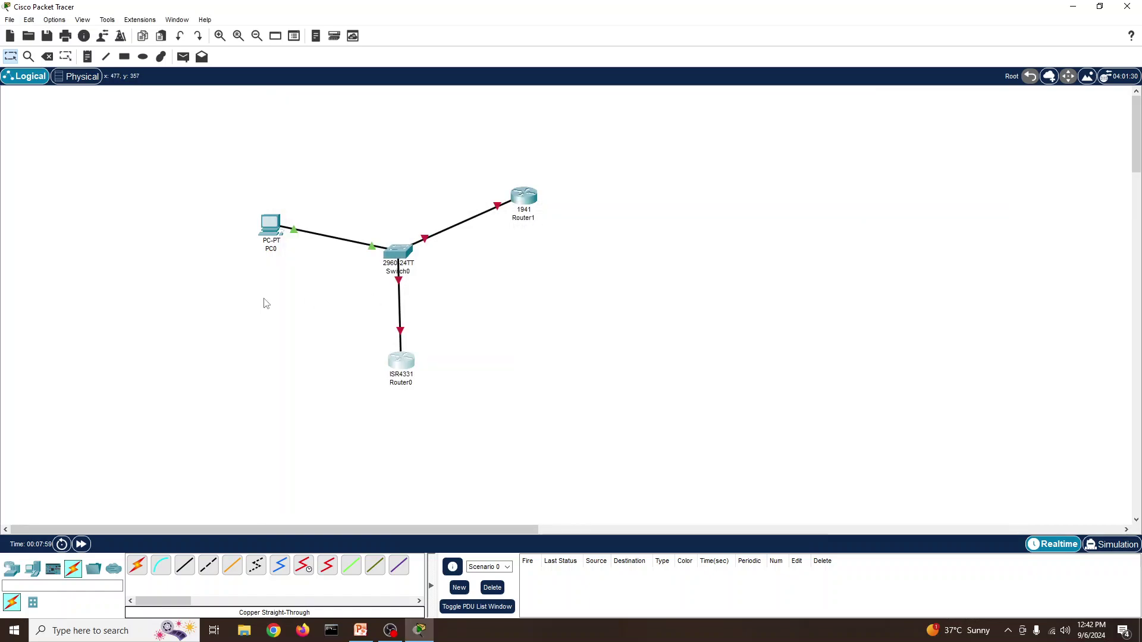
- Draw a large unfilled ellipse with a black outline in the empty workspace to the right of the network
{"action": "left_click", "coordinate": [143, 57]}
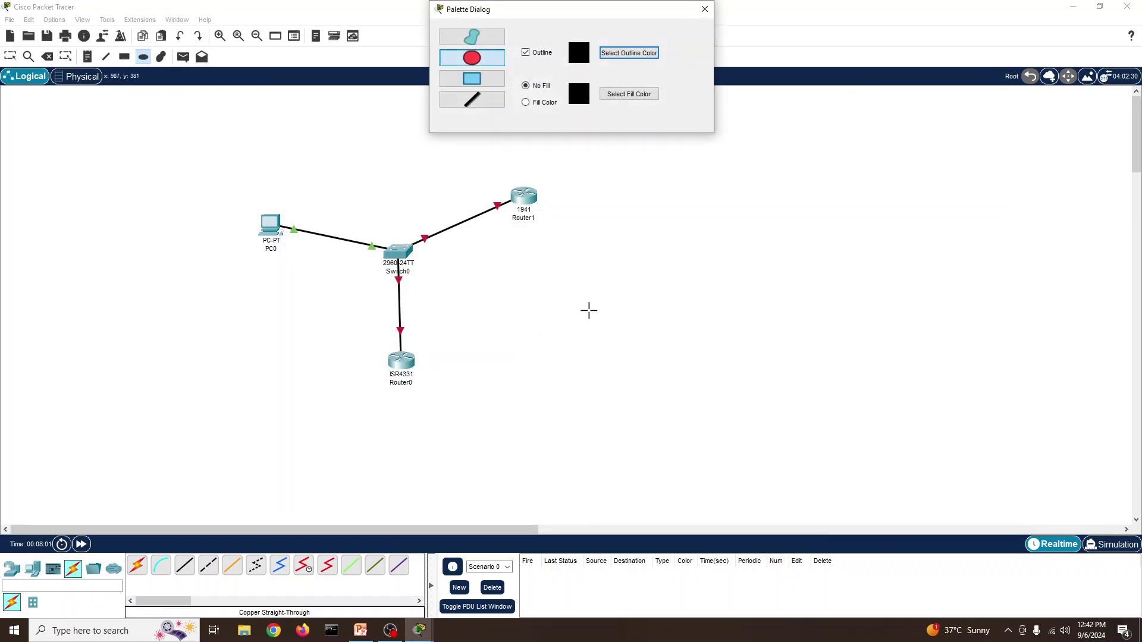
{"action": "left_click", "coordinate": [815, 150]}
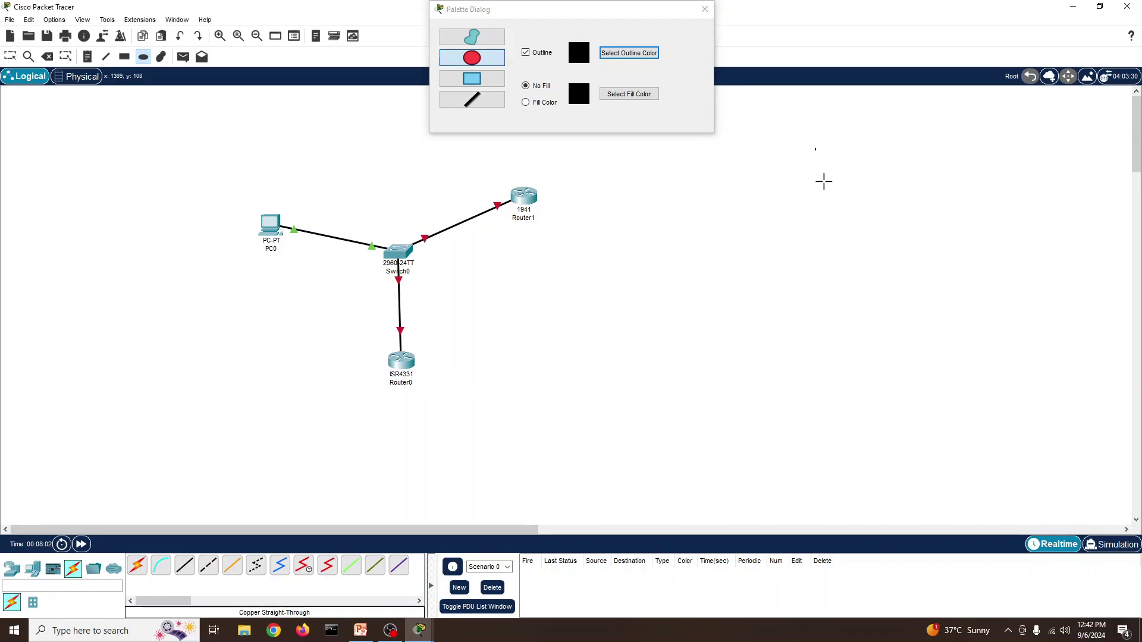
{"action": "left_click_drag", "start_coordinate": [824, 181], "coordinate": [1022, 329]}
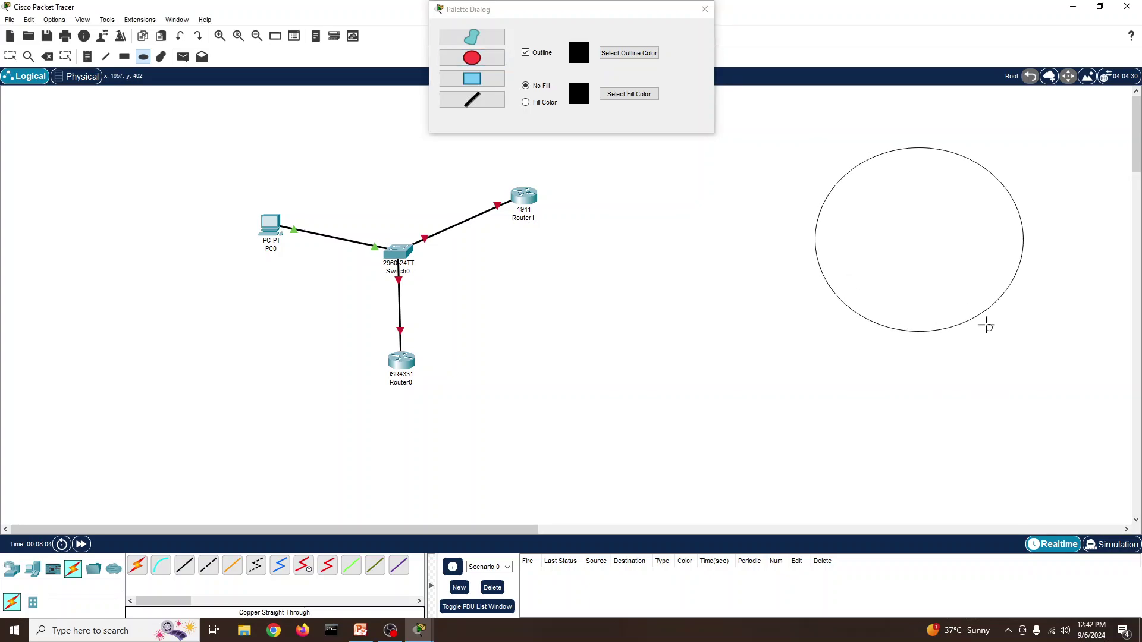
- Choose bright green as the rectangle fill colour, and draw a large rectangle around PC0 with the No Fill option still selected
{"action": "left_click", "coordinate": [485, 83]}
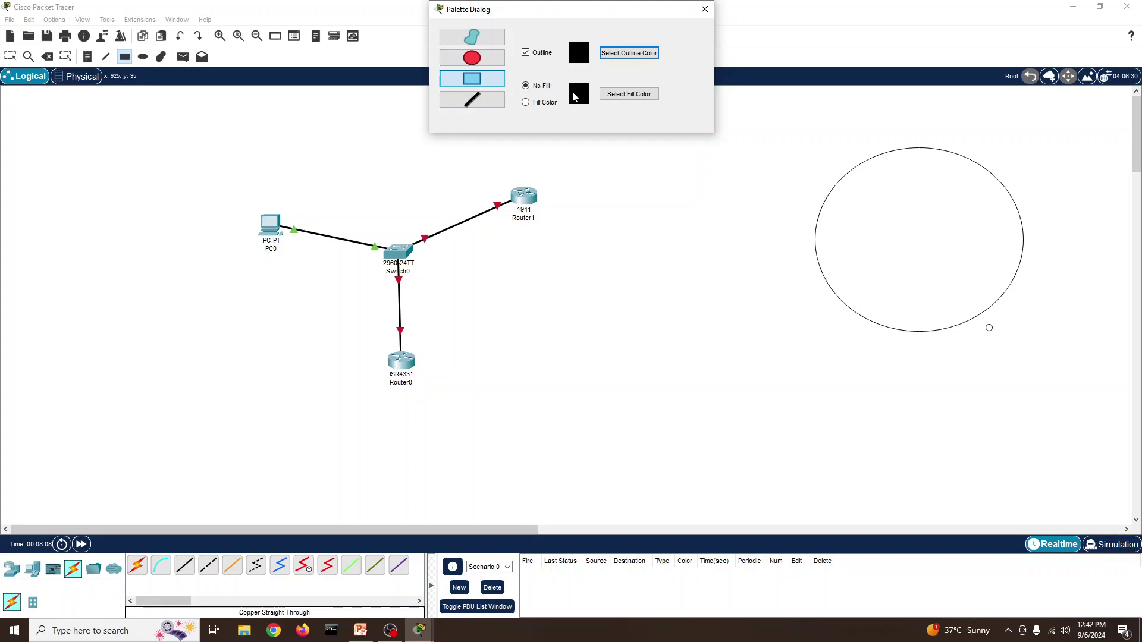
{"action": "left_click", "coordinate": [618, 96]}
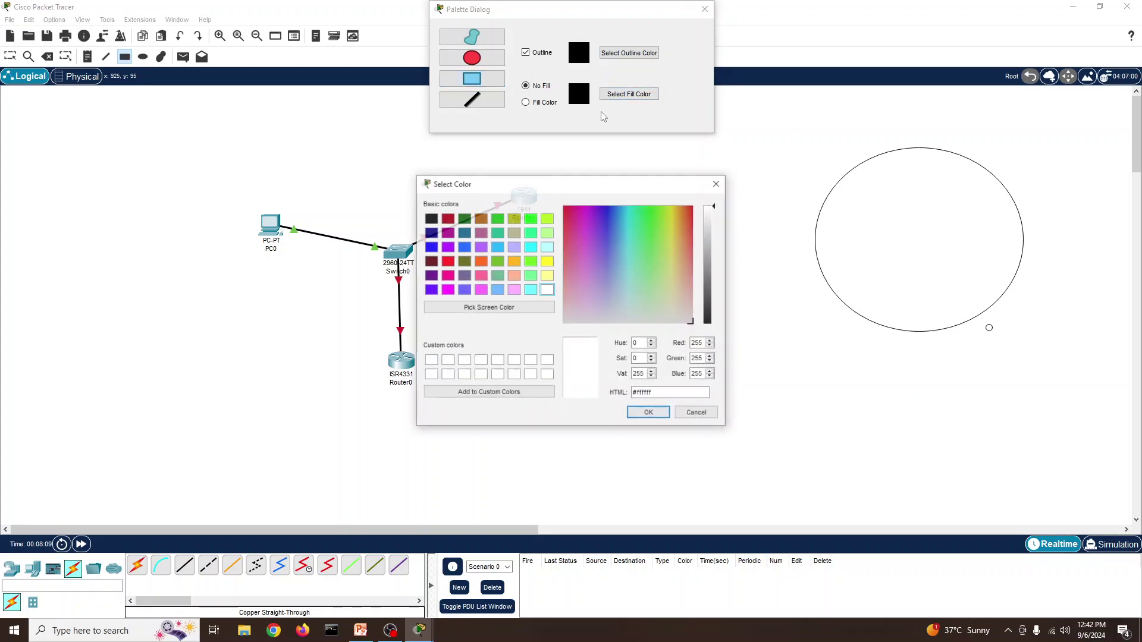
{"action": "left_click", "coordinate": [530, 263]}
{"action": "left_click", "coordinate": [651, 414]}
{"action": "left_click_drag", "start_coordinate": [43, 173], "coordinate": [301, 430]}
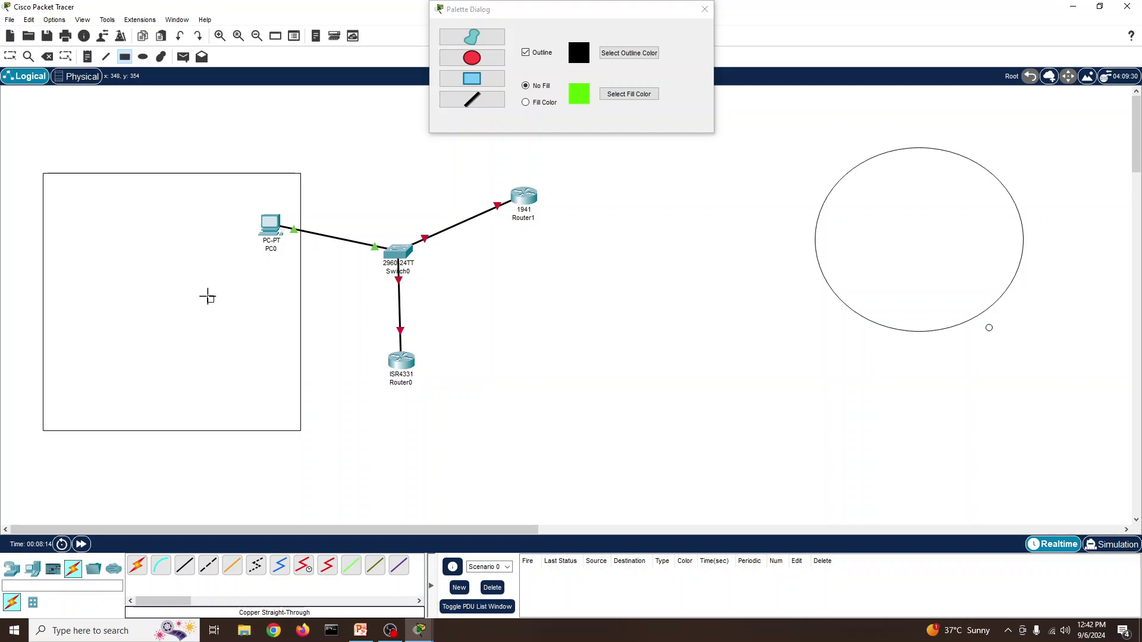
- Turn on Fill Color and draw a green filled rectangle between the network and the ellipse, and close the drawing palette
{"action": "left_click", "coordinate": [537, 103]}
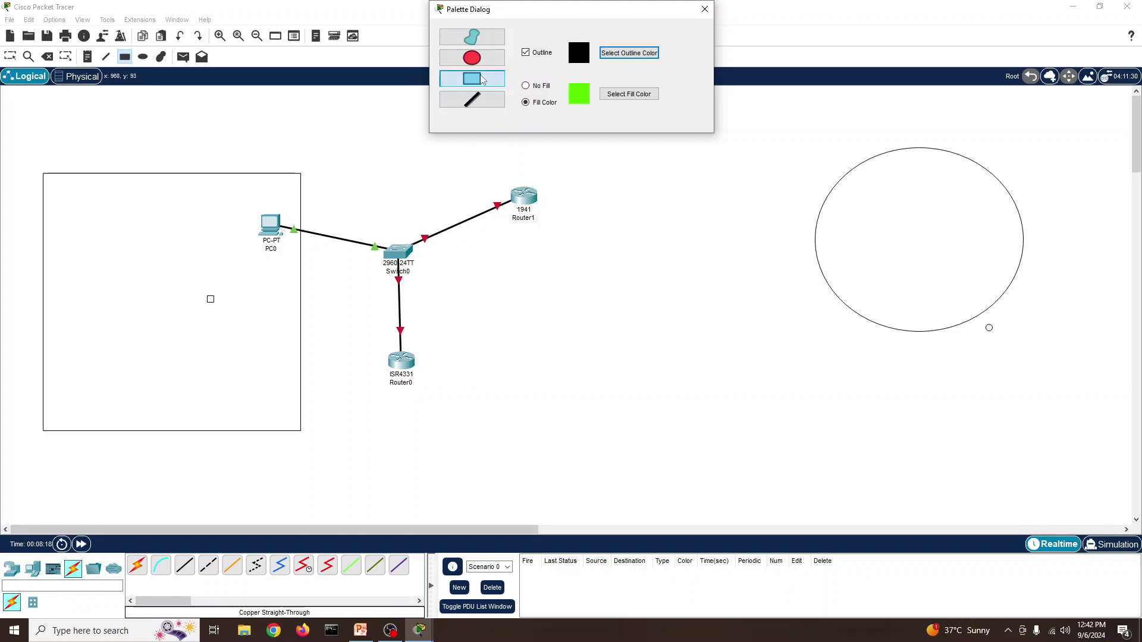
{"action": "mouse_move", "coordinate": [593, 251]}
{"action": "left_mouse_down"}
{"action": "mouse_move", "coordinate": [719, 426]}
{"action": "mouse_move", "coordinate": [779, 454]}
{"action": "left_mouse_up"}
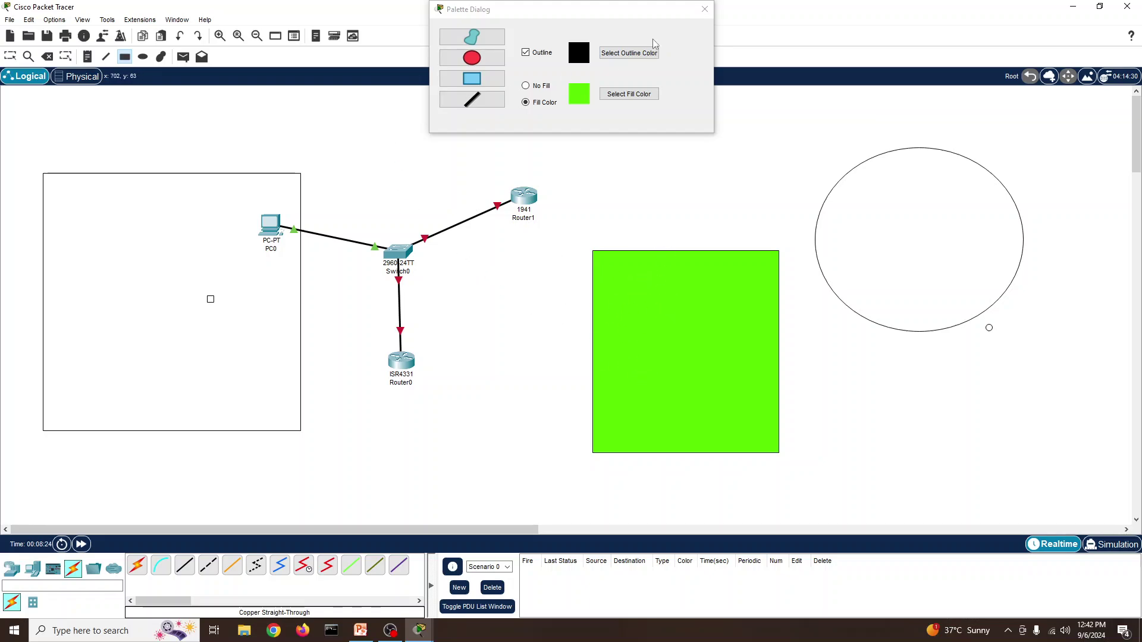
{"action": "left_click", "coordinate": [705, 10]}
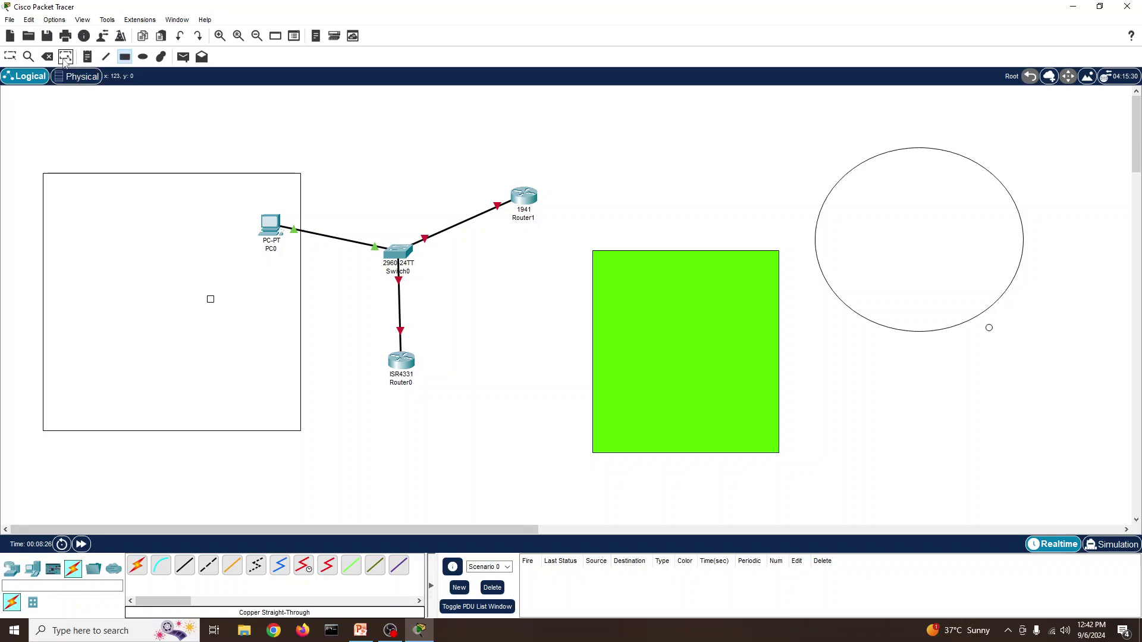
{"action": "left_click", "coordinate": [125, 56]}
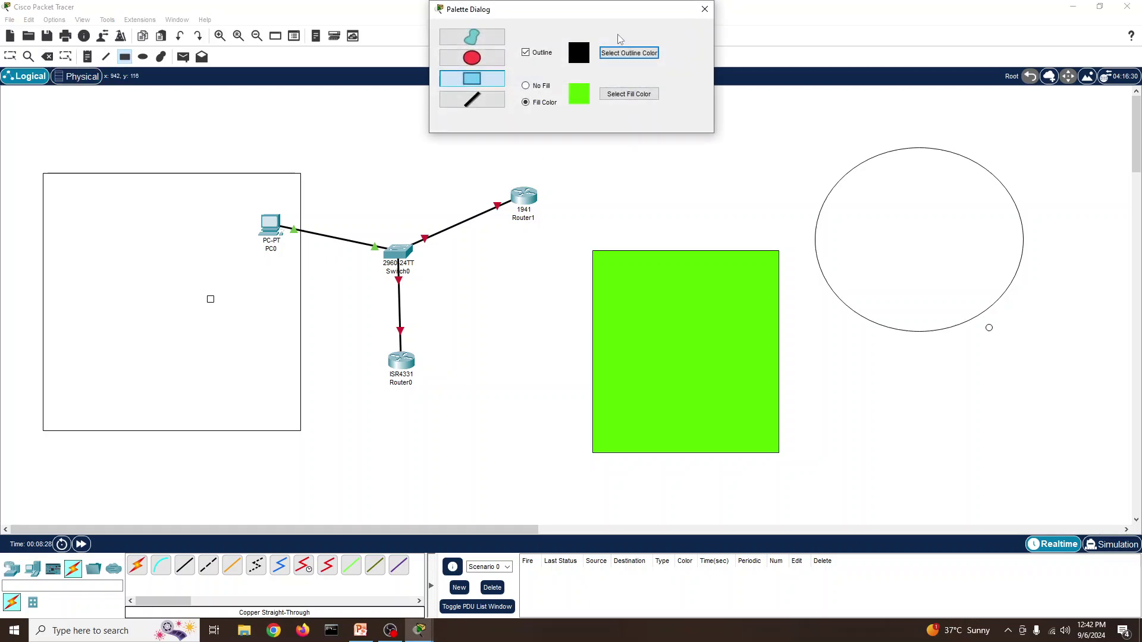
{"action": "left_click", "coordinate": [706, 9]}
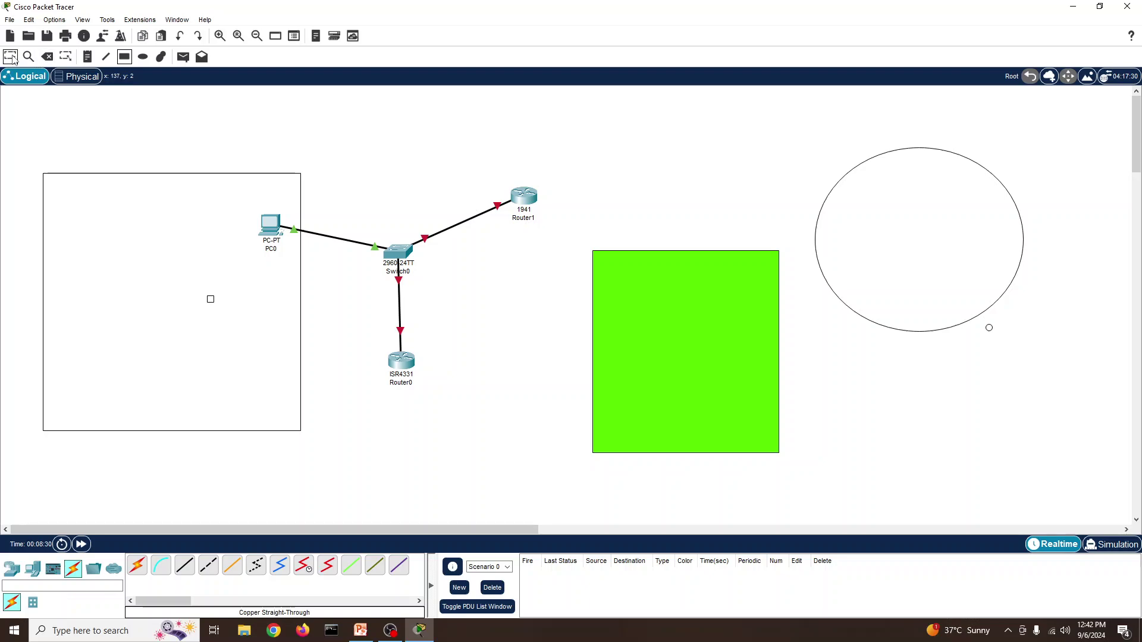
- Move Switch0, Router1, Router0 and PC0 onto the green rectangle and shift the rectangle slightly upward behind them
{"action": "left_click_drag", "start_coordinate": [398, 253], "coordinate": [697, 324]}
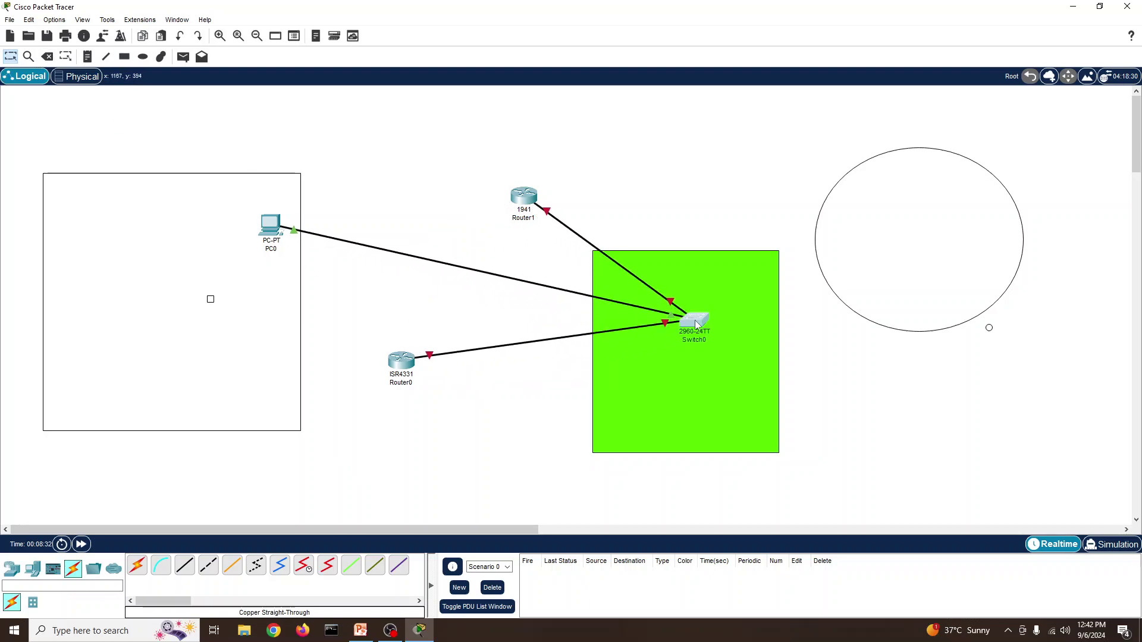
{"action": "left_click_drag", "start_coordinate": [534, 201], "coordinate": [764, 276]}
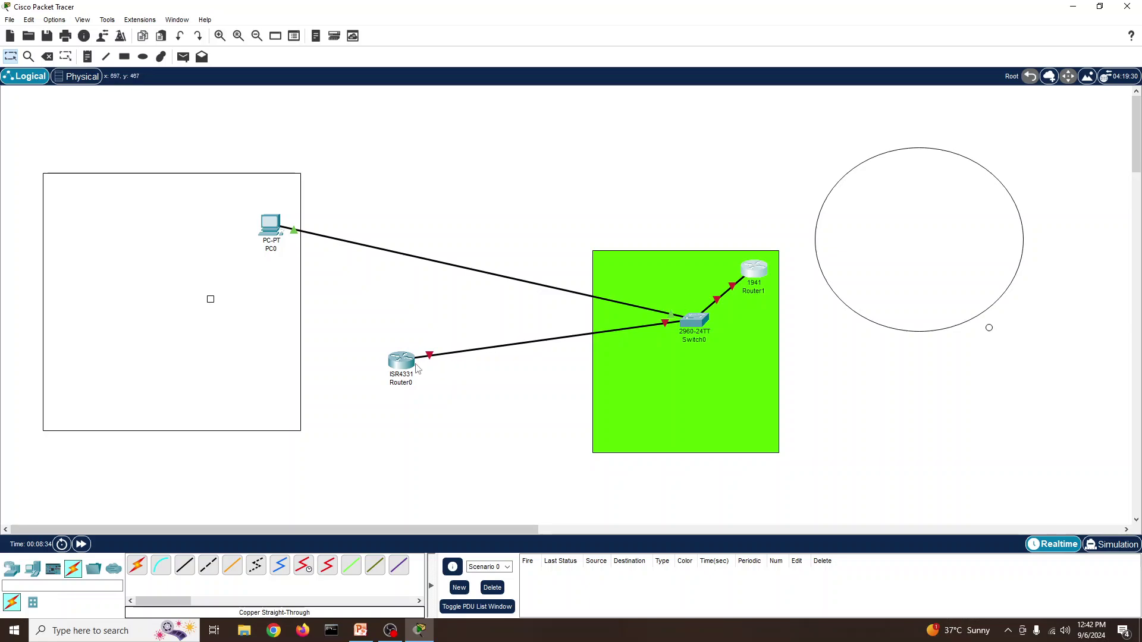
{"action": "left_click_drag", "start_coordinate": [411, 362], "coordinate": [754, 401]}
{"action": "left_click_drag", "start_coordinate": [277, 232], "coordinate": [635, 273]}
{"action": "mouse_move", "coordinate": [696, 338]}
{"action": "left_mouse_down"}
{"action": "mouse_move", "coordinate": [685, 338]}
{"action": "mouse_move", "coordinate": [701, 326]}
{"action": "left_mouse_up"}
{"action": "left_click", "coordinate": [529, 378]}
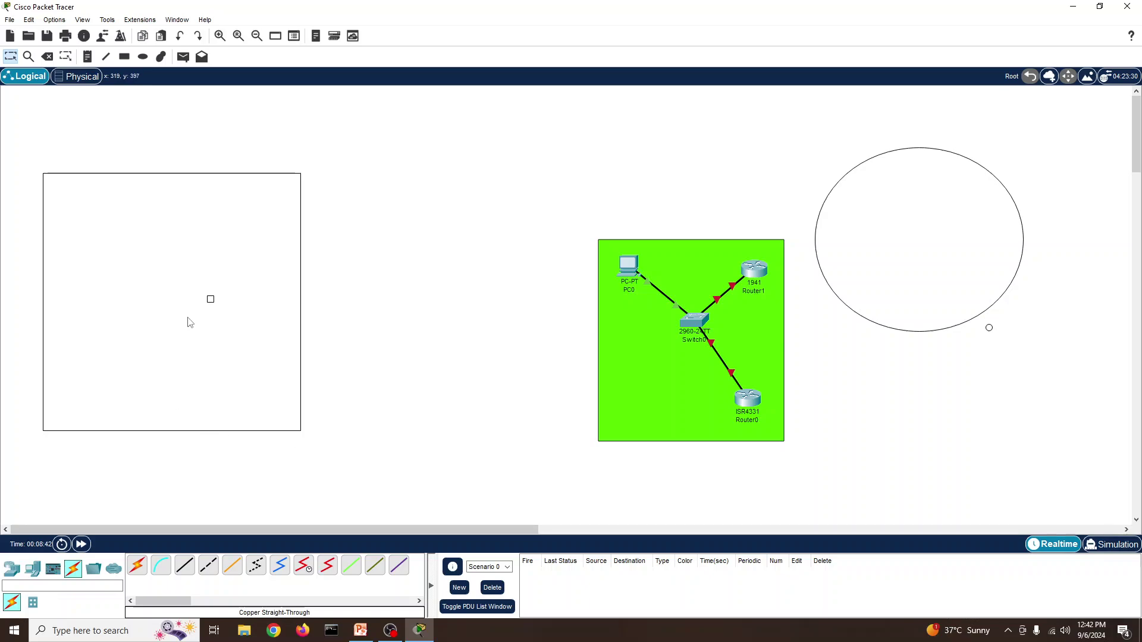
- Explore the Physical workspace from Home City through Corporate Office to the Main Wiring Closet rack, check Router1 there, and return to the Logical workspace
{"action": "left_click", "coordinate": [80, 77]}
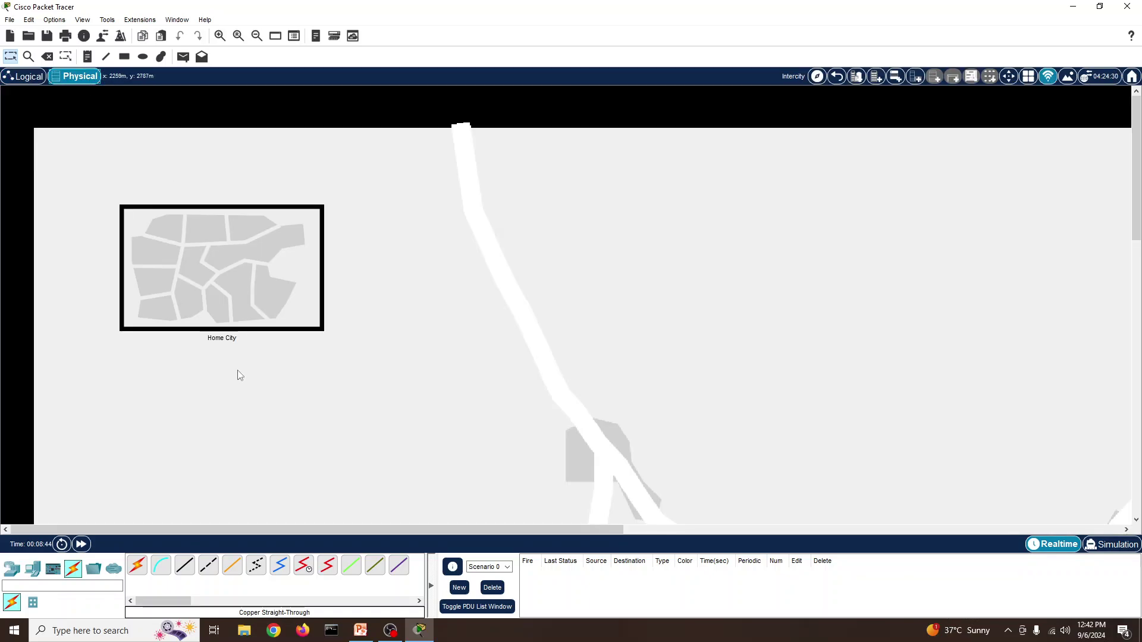
{"action": "left_click", "coordinate": [223, 276]}
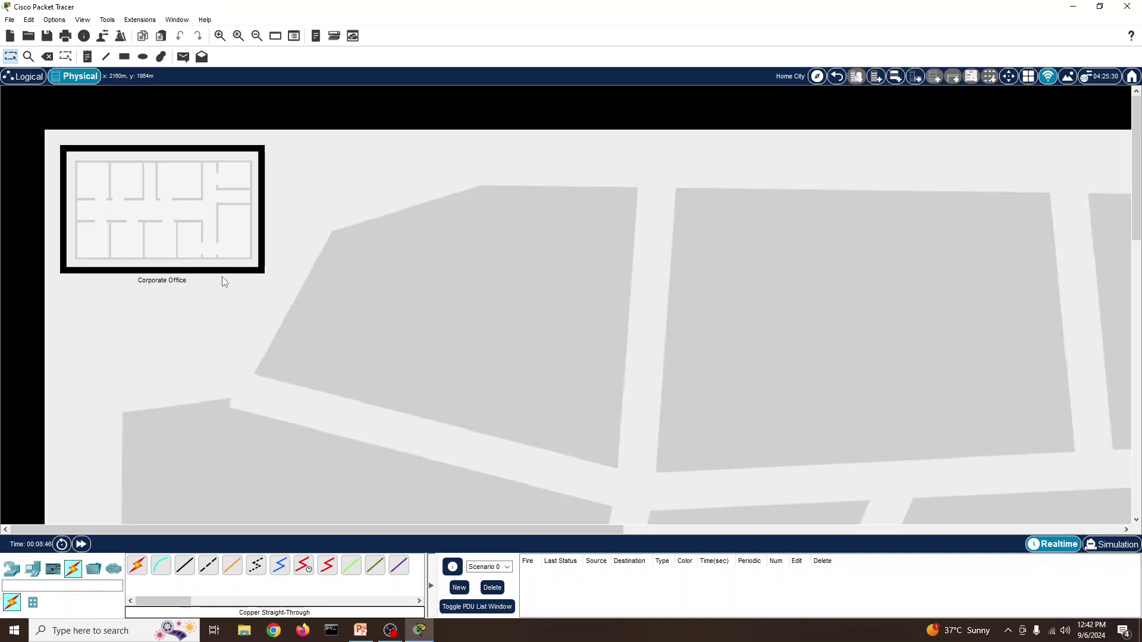
{"action": "left_click", "coordinate": [169, 205]}
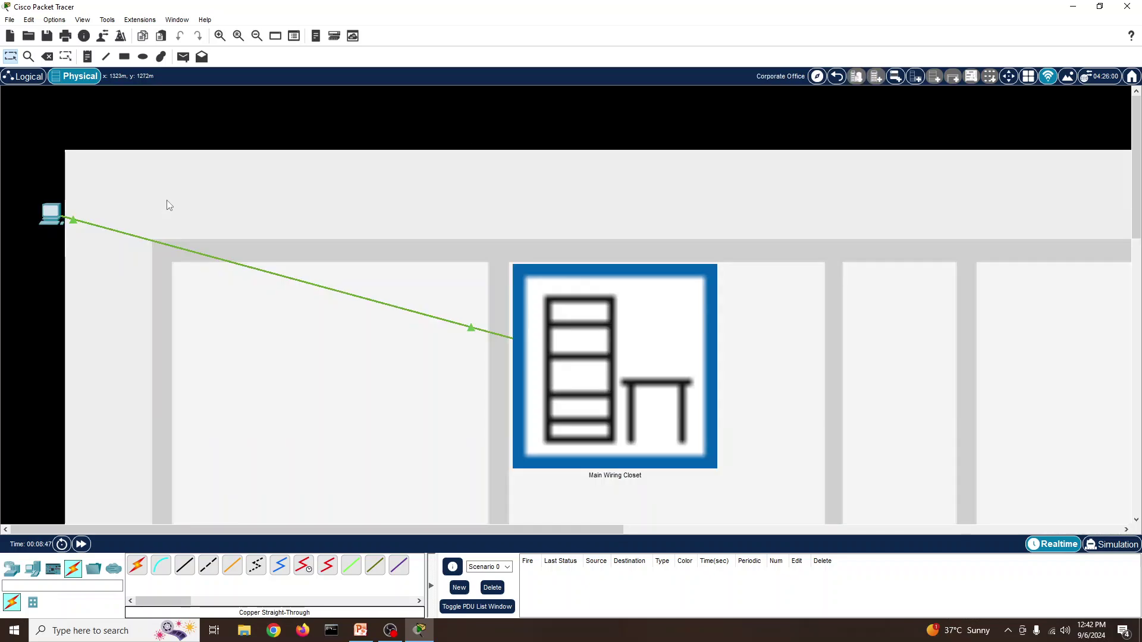
{"action": "left_click", "coordinate": [597, 366]}
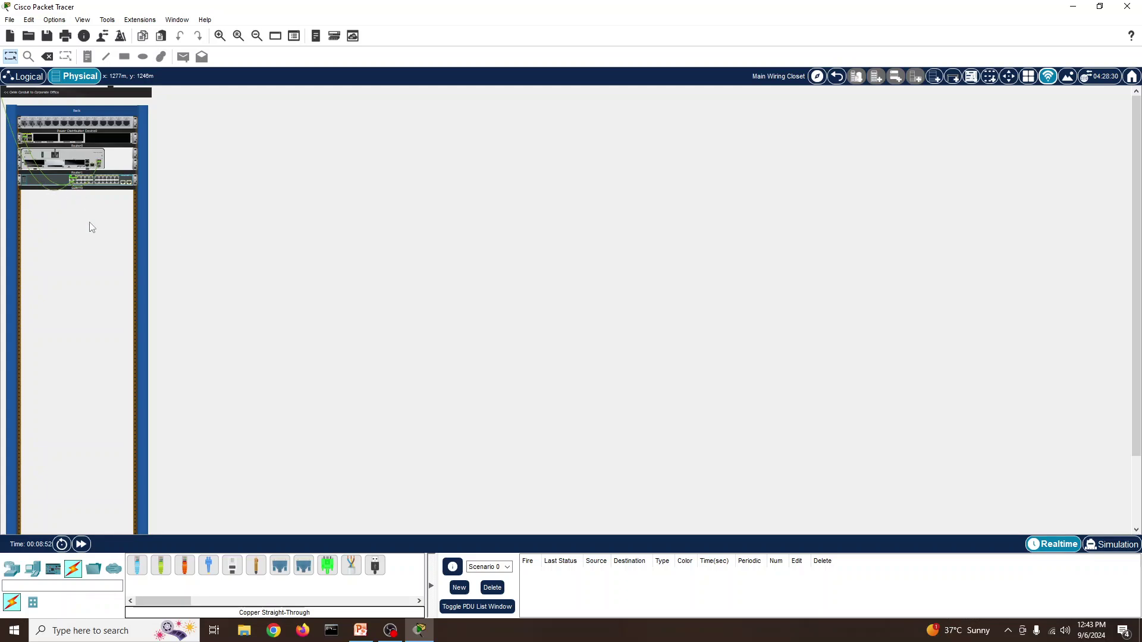
{"action": "left_click", "coordinate": [100, 186]}
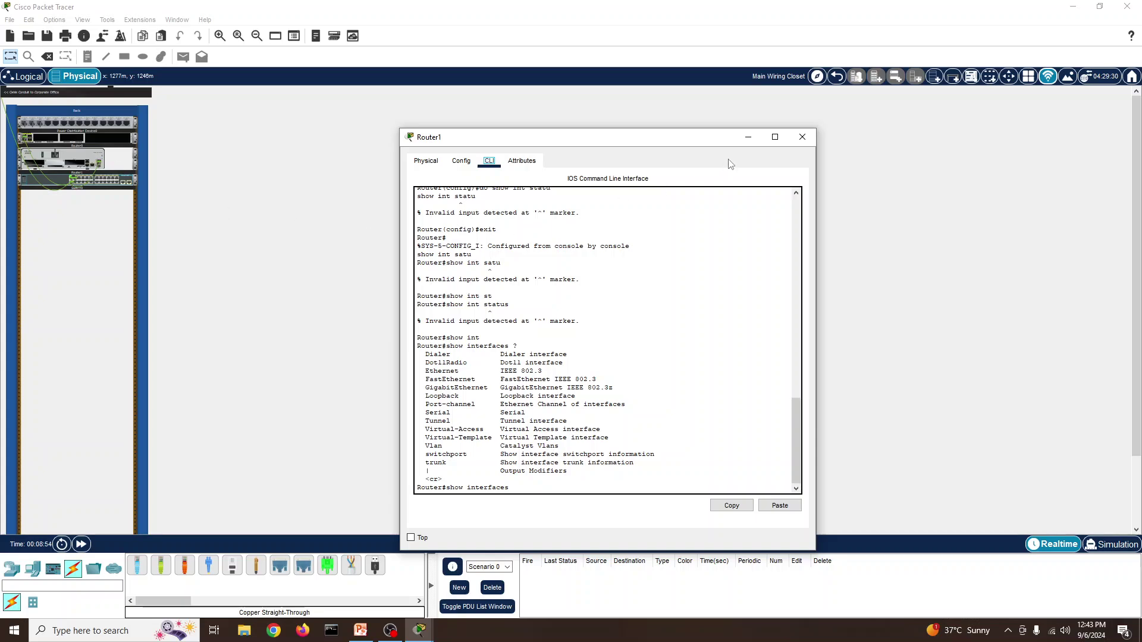
{"action": "left_click", "coordinate": [803, 137]}
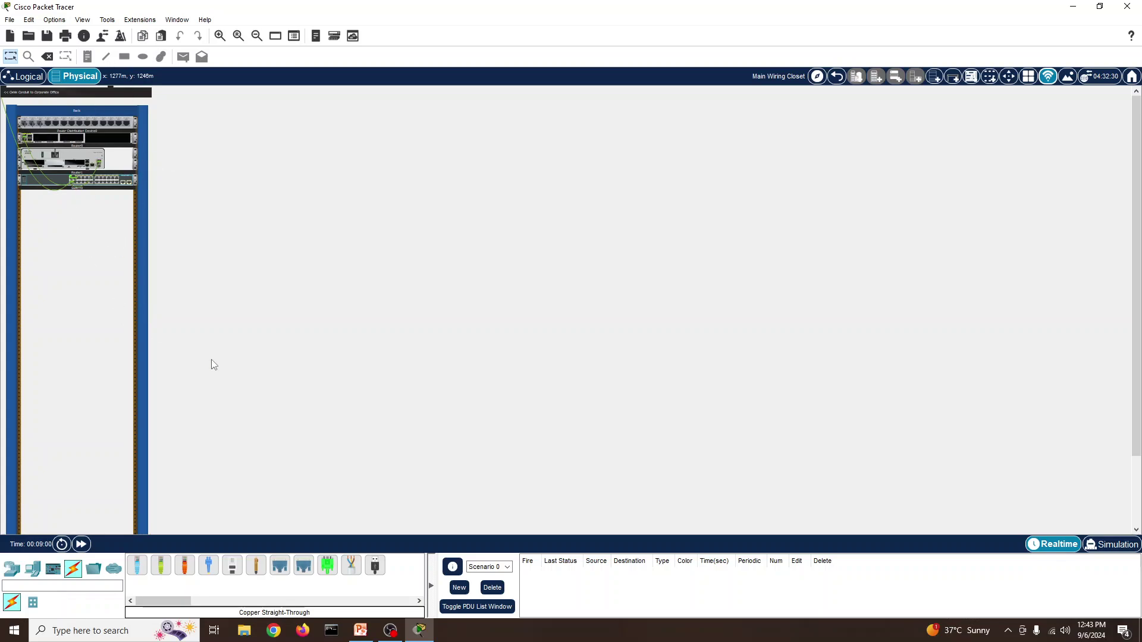
{"action": "left_click", "coordinate": [30, 77]}
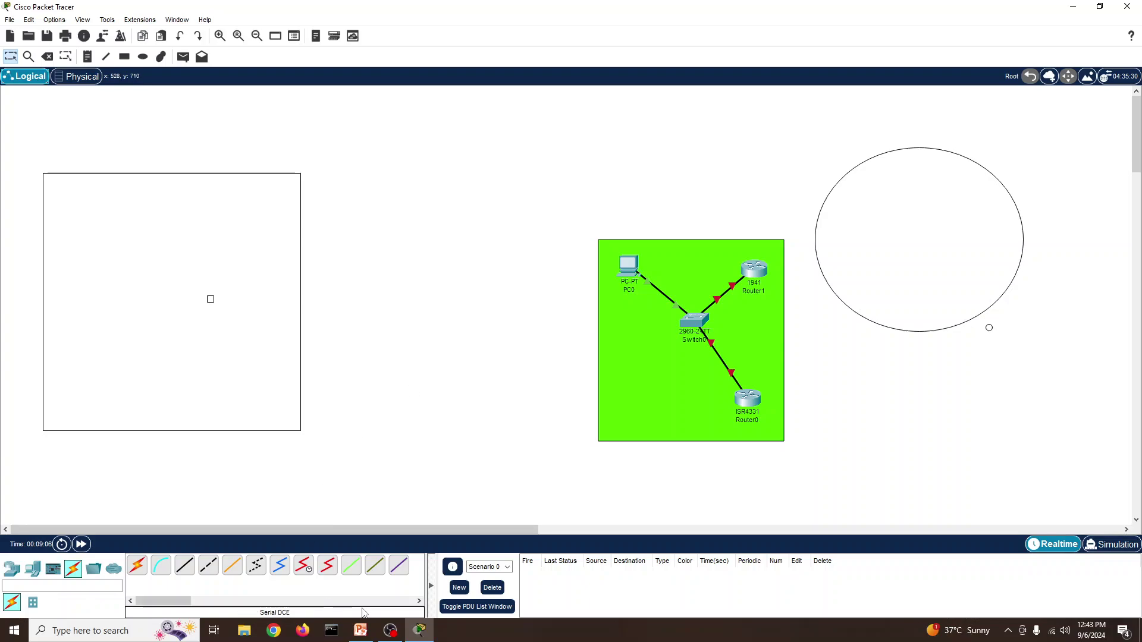
- Switch to PowerPoint and show the first slide, which introduces Cisco Packet Tracer
{"action": "left_click", "coordinate": [360, 630]}
{"action": "scroll", "coordinate": [94, 288], "scroll_direction": "up", "scroll_amount": 5}
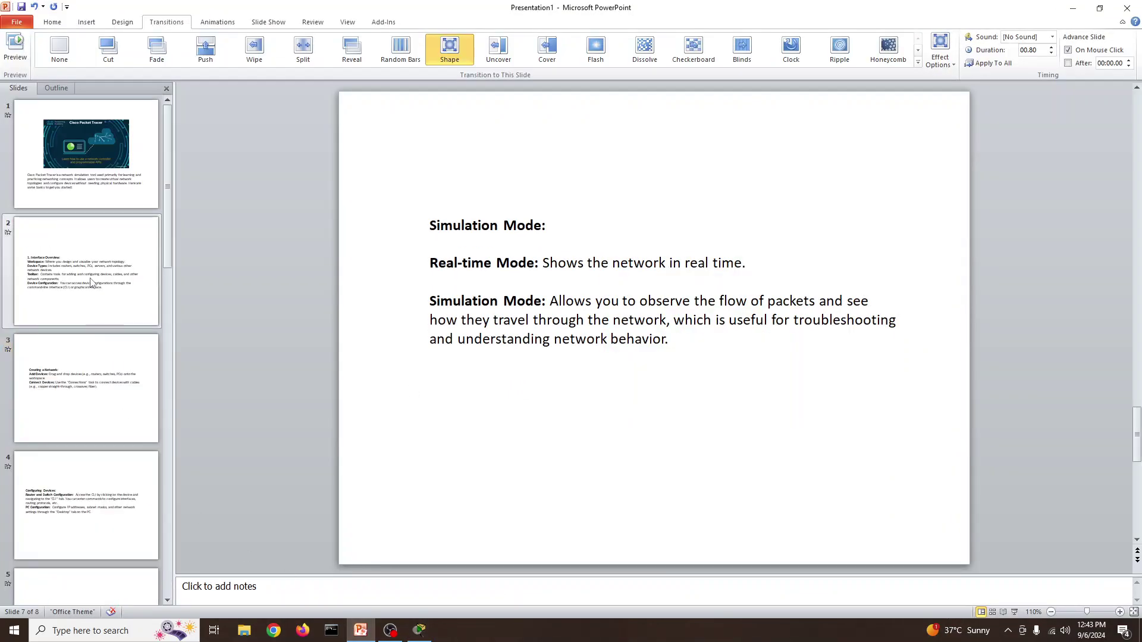
{"action": "left_click", "coordinate": [105, 196]}
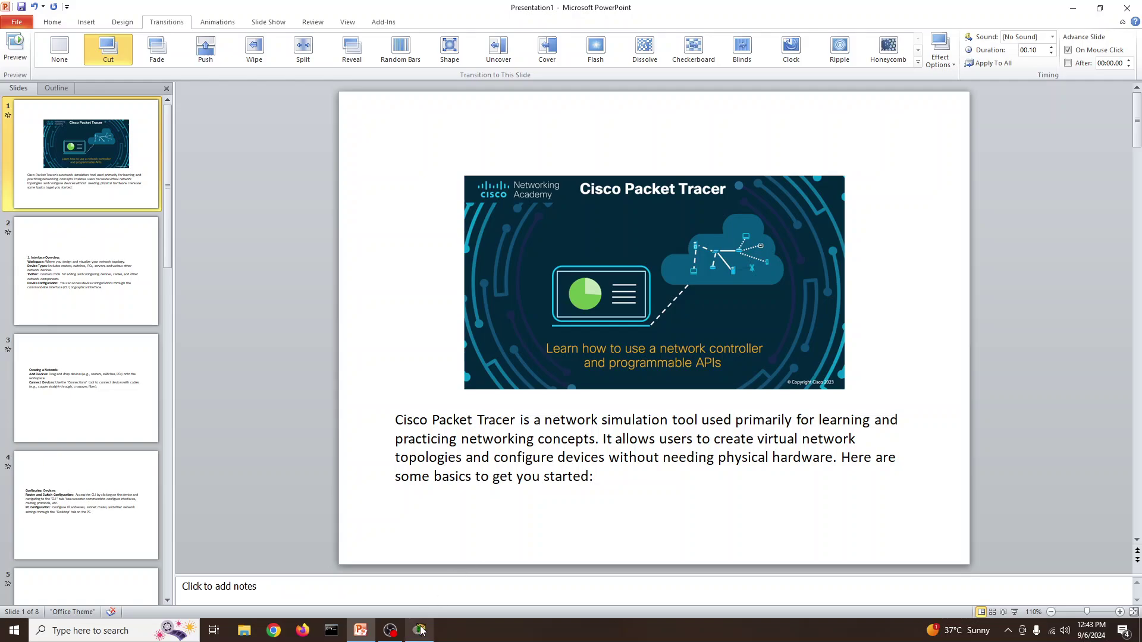